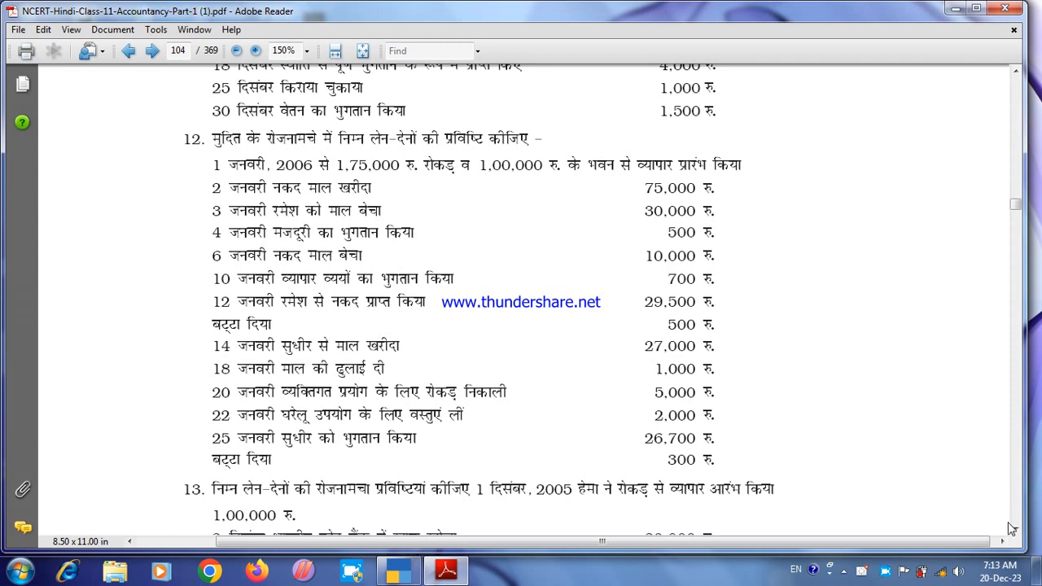
Switch from the accountancy PDF to TallyPrime and return to the Gateway of Tally.
left_click(1015, 527)
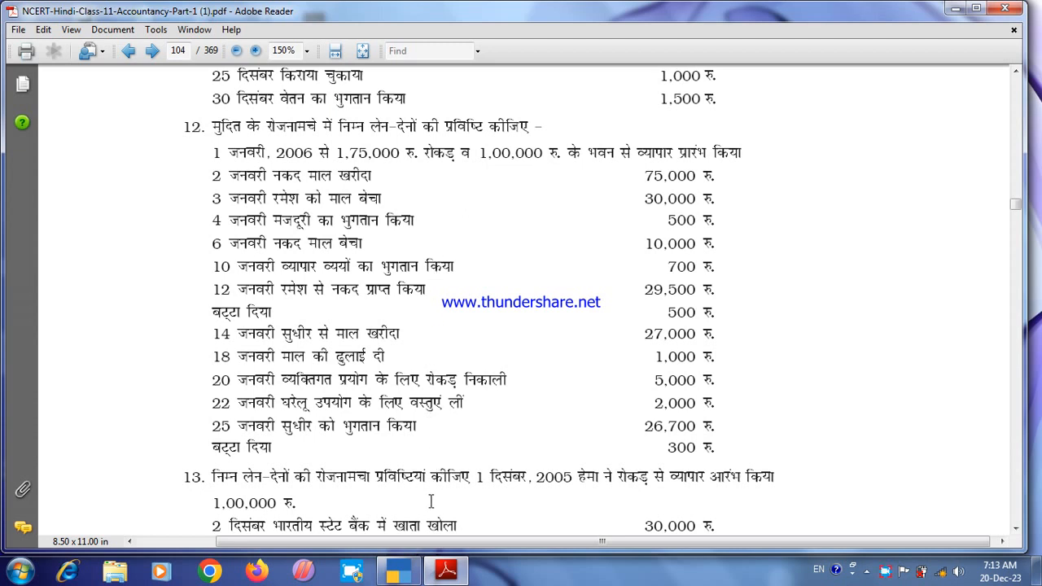
left_click(398, 571)
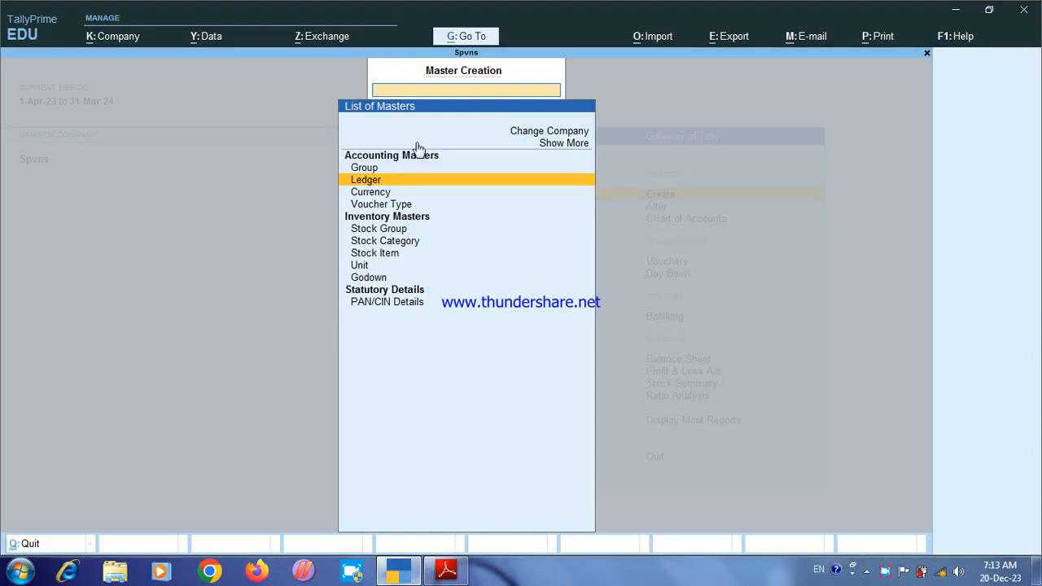
key("Escape")
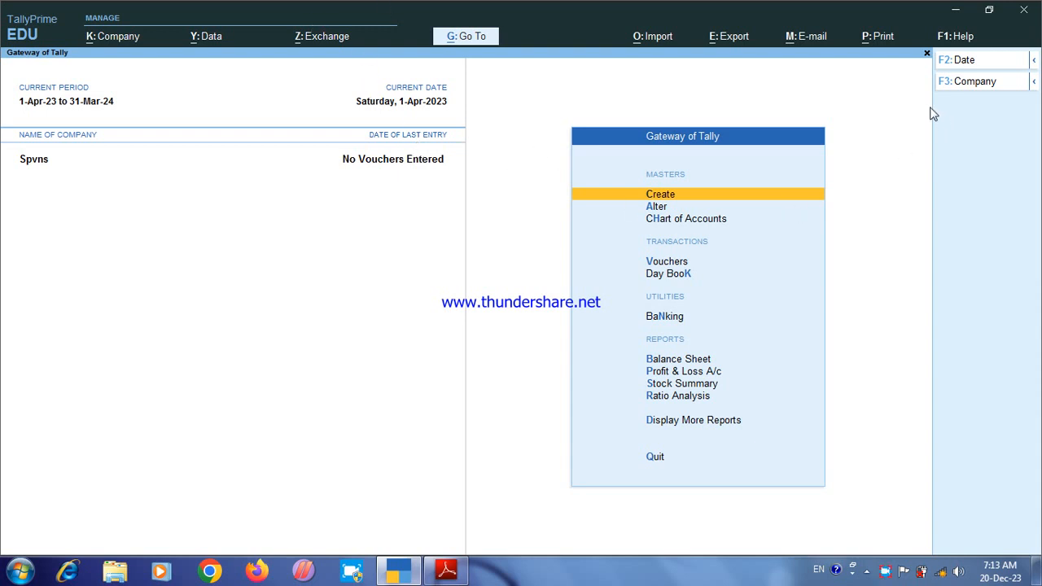
Open the existing company Spvns for alteration and delete it.
left_click(978, 83)
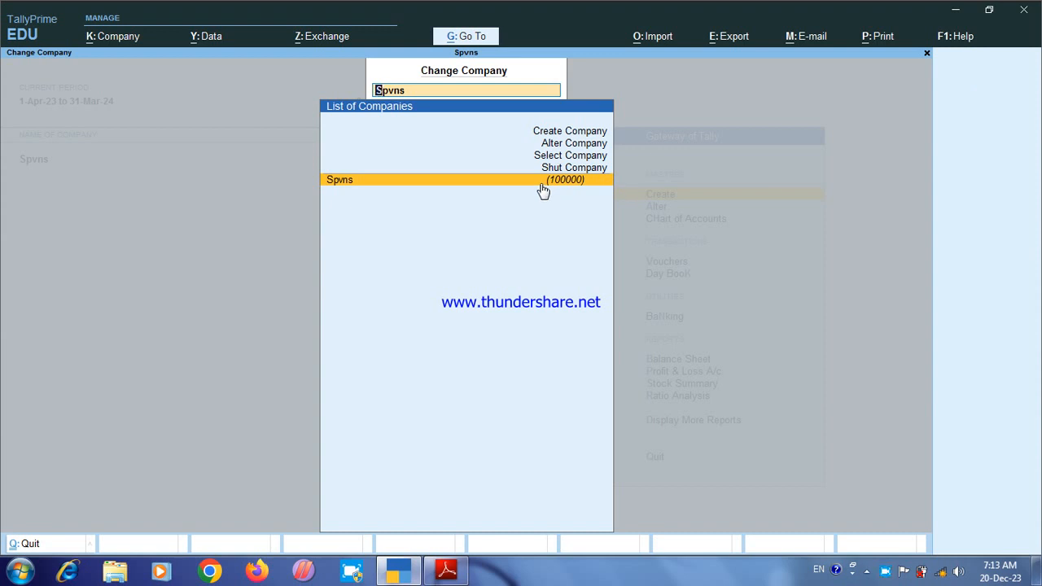
key("Up")
key("Up")
key("Up")
key("Return")
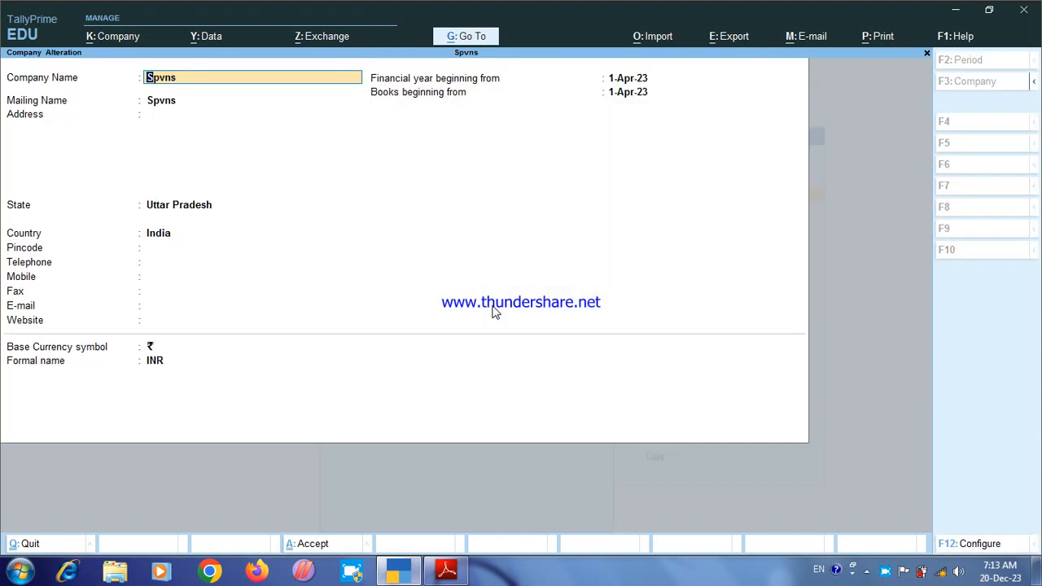
key("alt+d")
key("y")
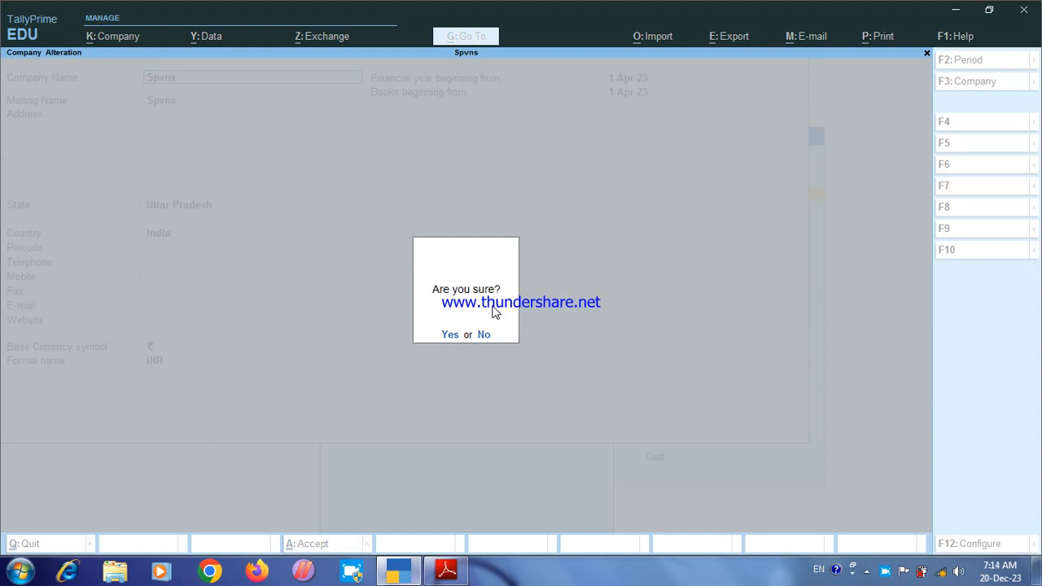
key("y")
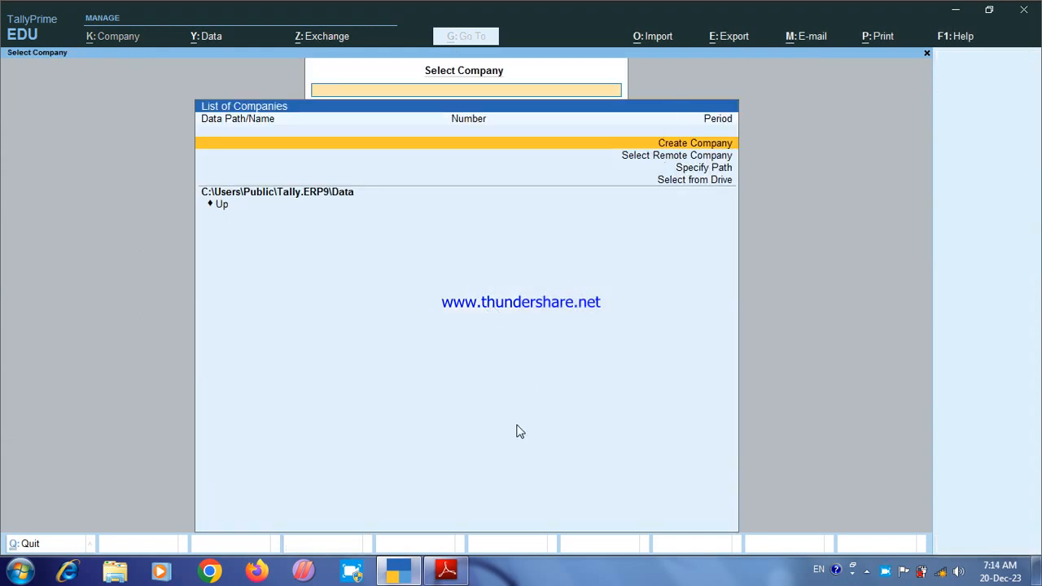
Start a new company named Spvns with the same mailing name and fill in its address.
key("Return")
type("Spvns")
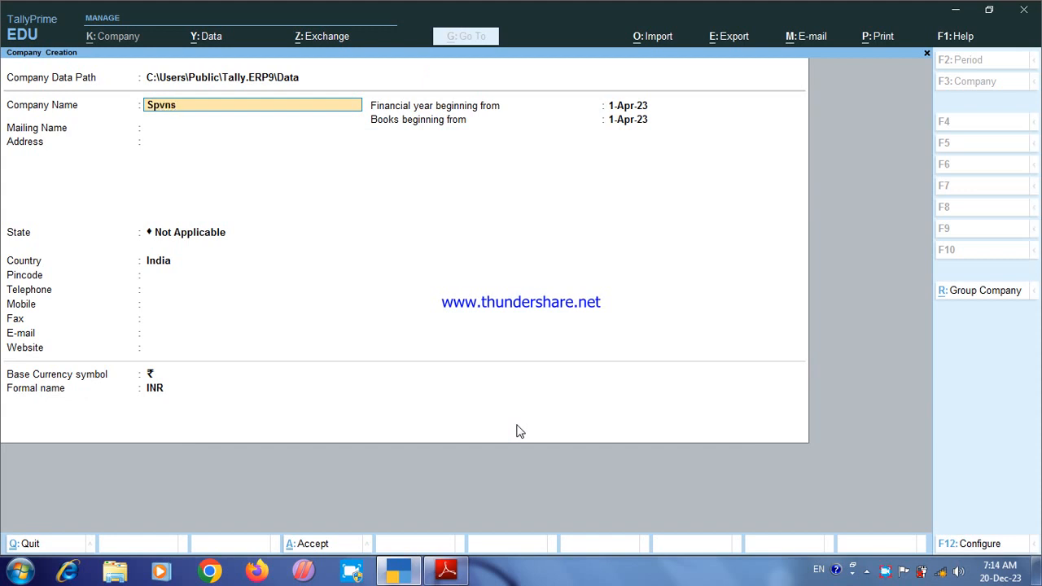
key("Return")
key("Return")
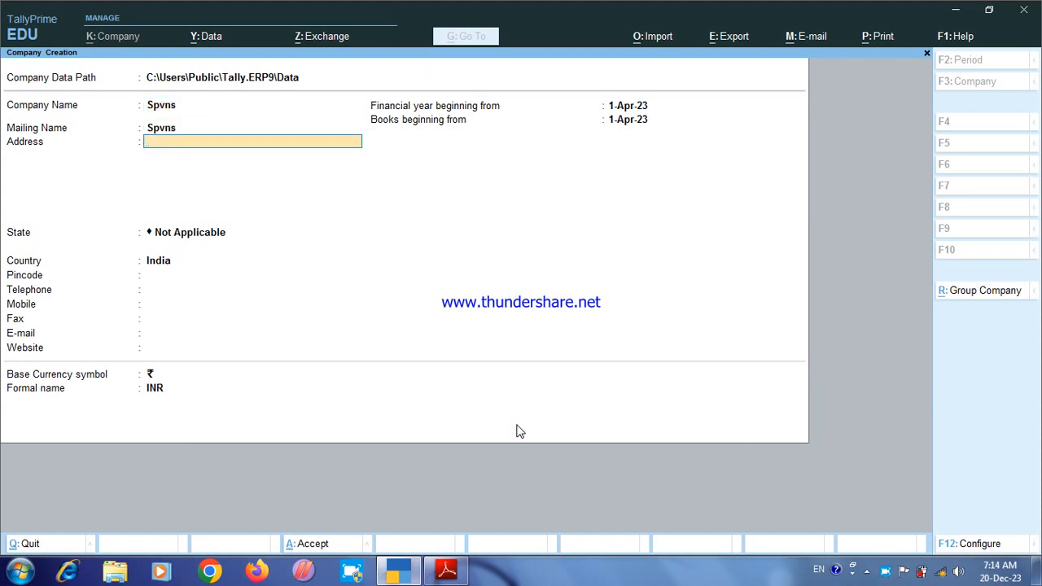
type("Birbhanpur")
key("Return")
key("Return")
key("Return")
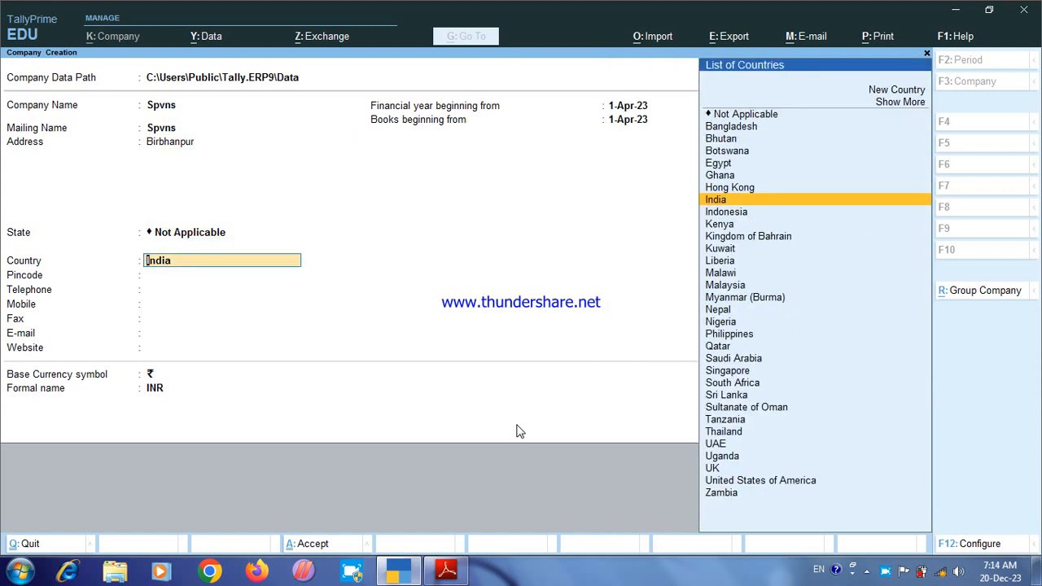
Keep India as the country, set the state to Uttar Pradesh and save the new company.
key("Return")
type("U")
key("Down")
key("Return")
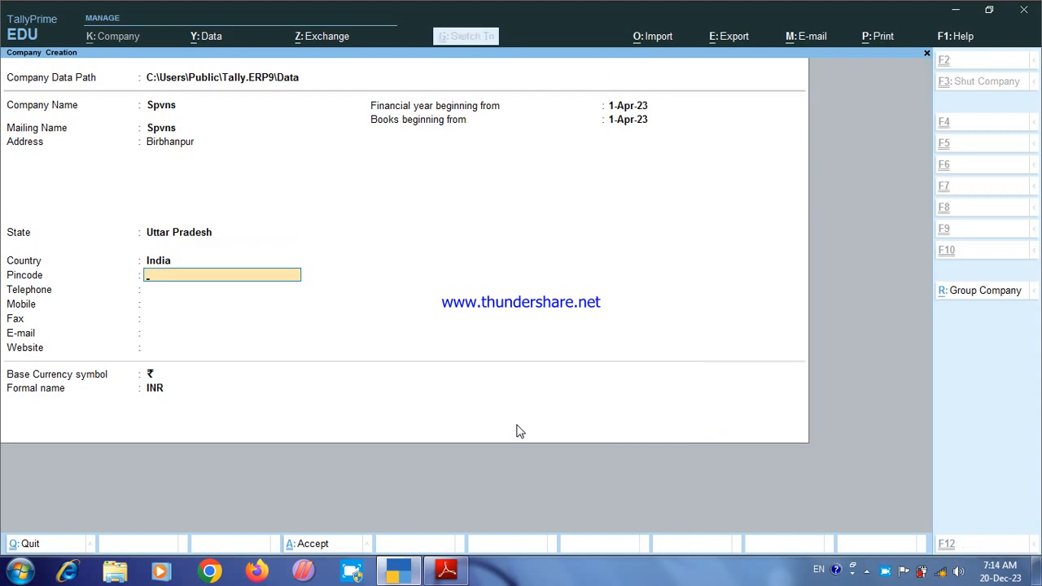
key("ctrl+a")
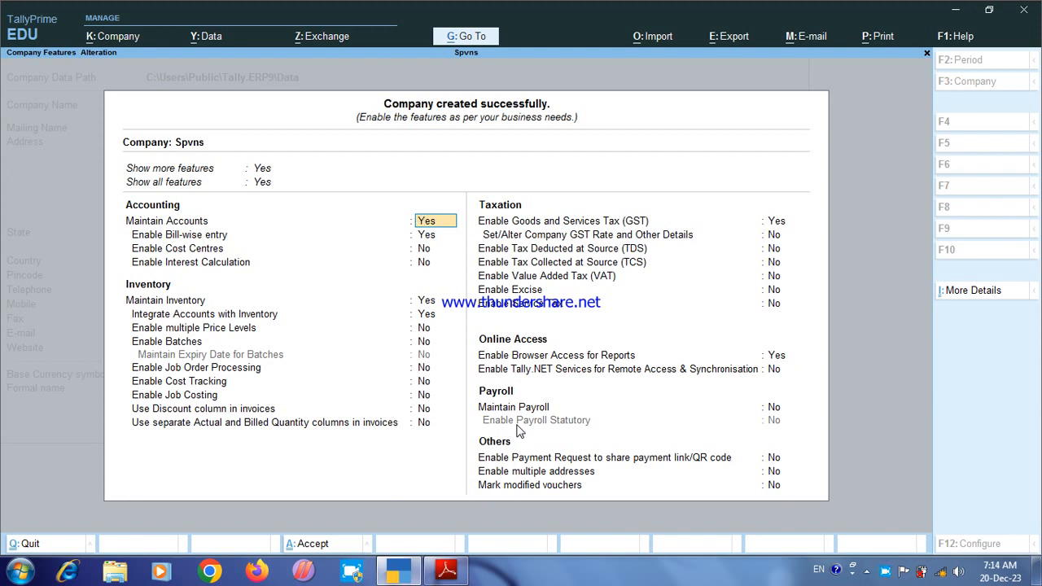
Keep the default accounting and inventory features for the new company and advance to the GST setting.
key("Return")
key("Return")
key("Return")
key("Return")
key("Return")
key("Return")
key("Return")
key("Return")
key("Return")
key("Return")
key("Return")
key("Return")
key("Return")
key("Return")
key("Return")
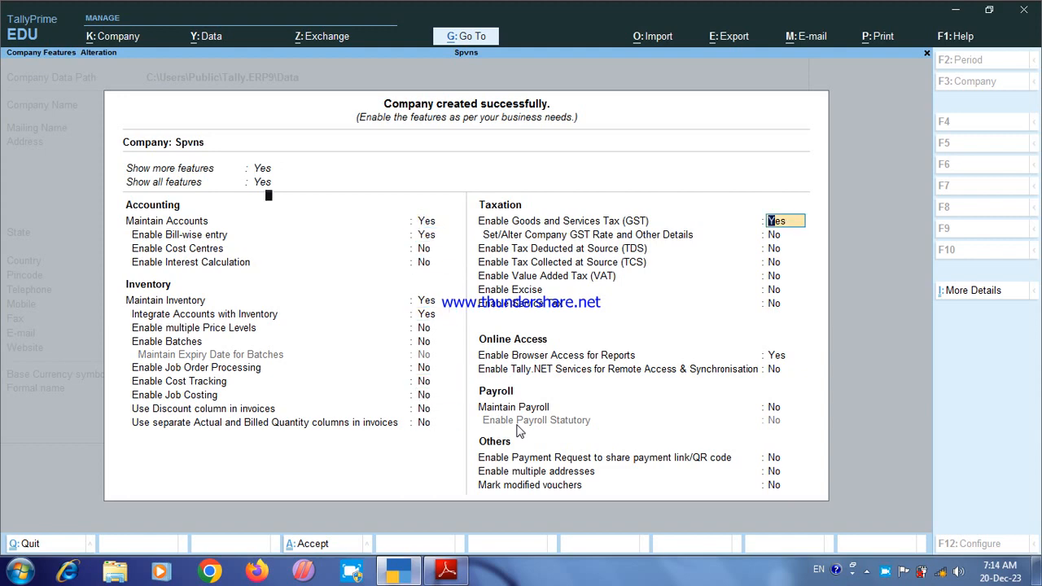
key("BackSpace")
key("BackSpace")
key("BackSpace")
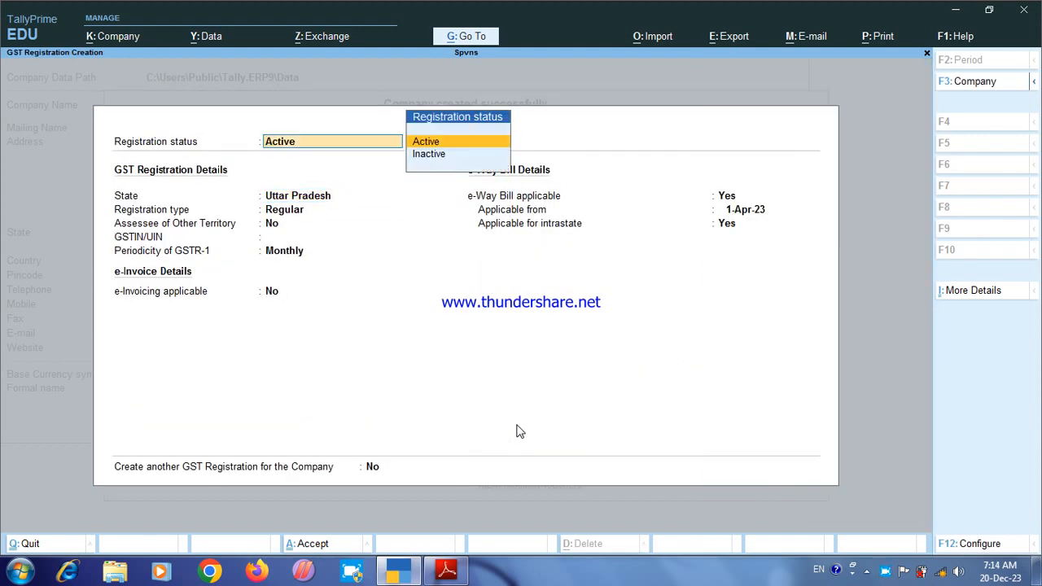
key("Escape")
key("Escape")
key("y")
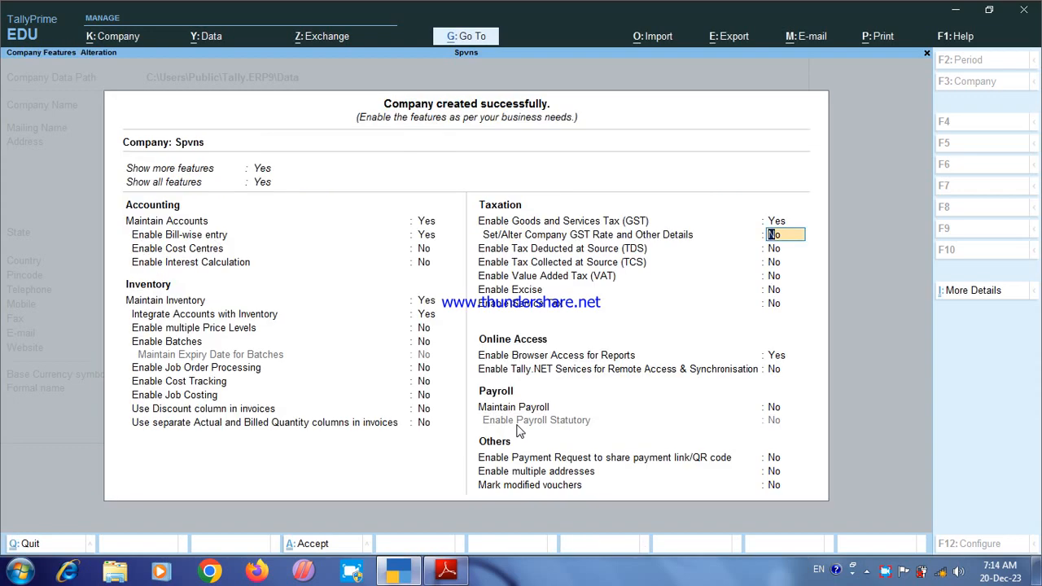
Set Enable Goods and Services Tax (GST) to No and save the company features.
type("n")
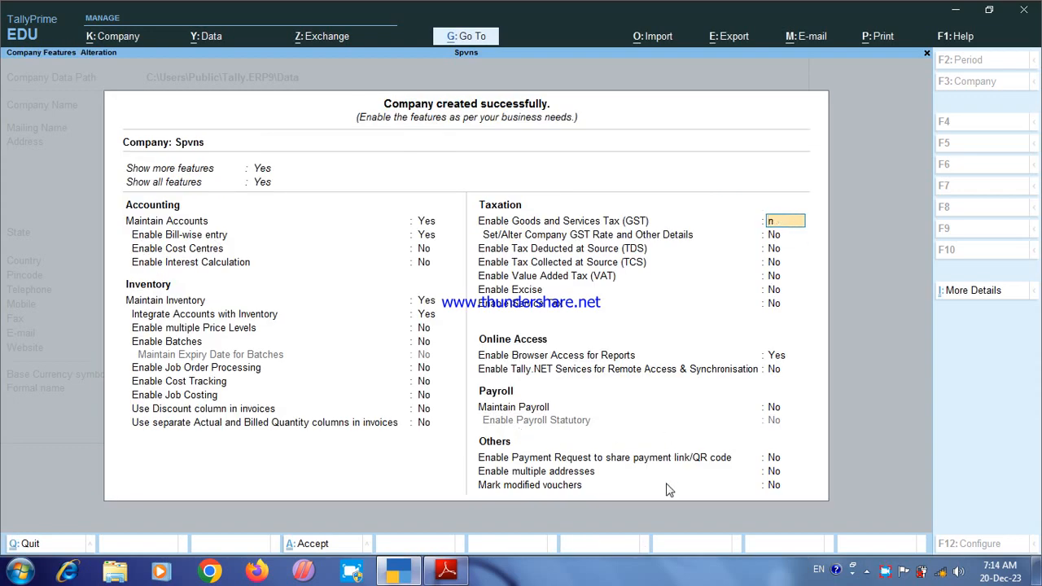
key("Return")
key("Return")
key("Return")
key("Return")
key("ctrl+a")
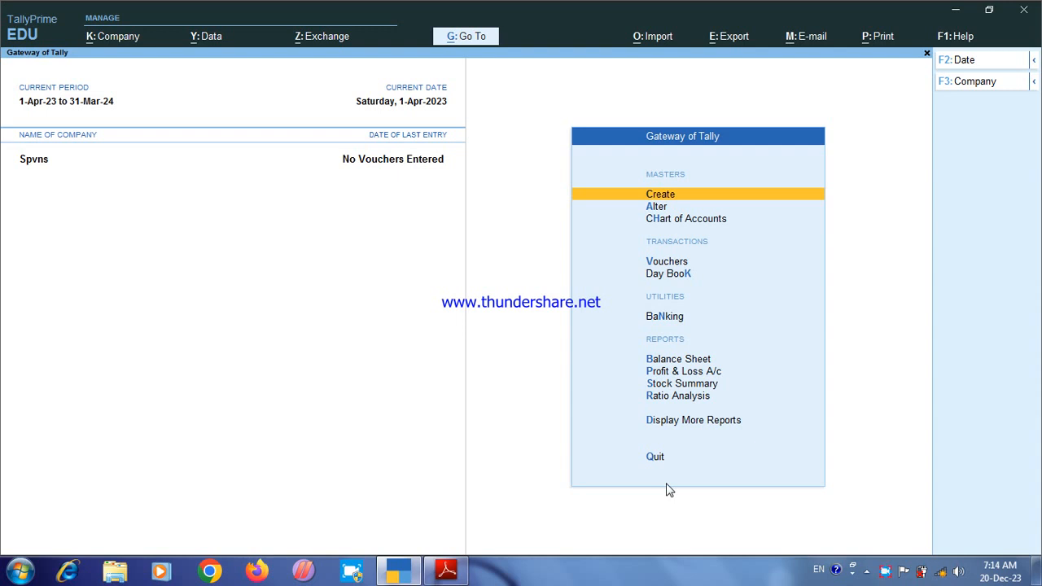
Start creating a new ledger master and name it Building.
key("Return")
key("Down")
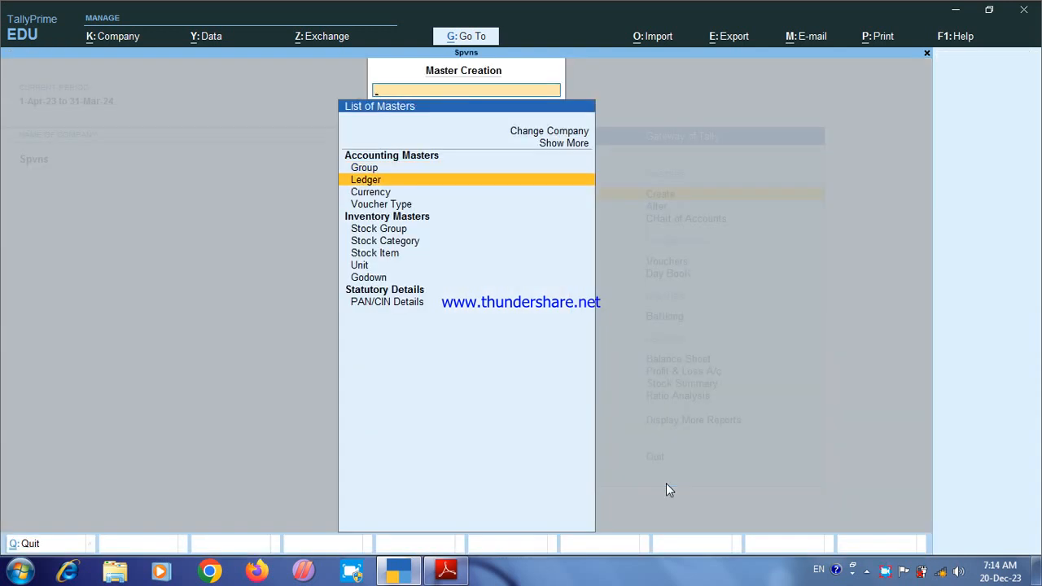
key("Return")
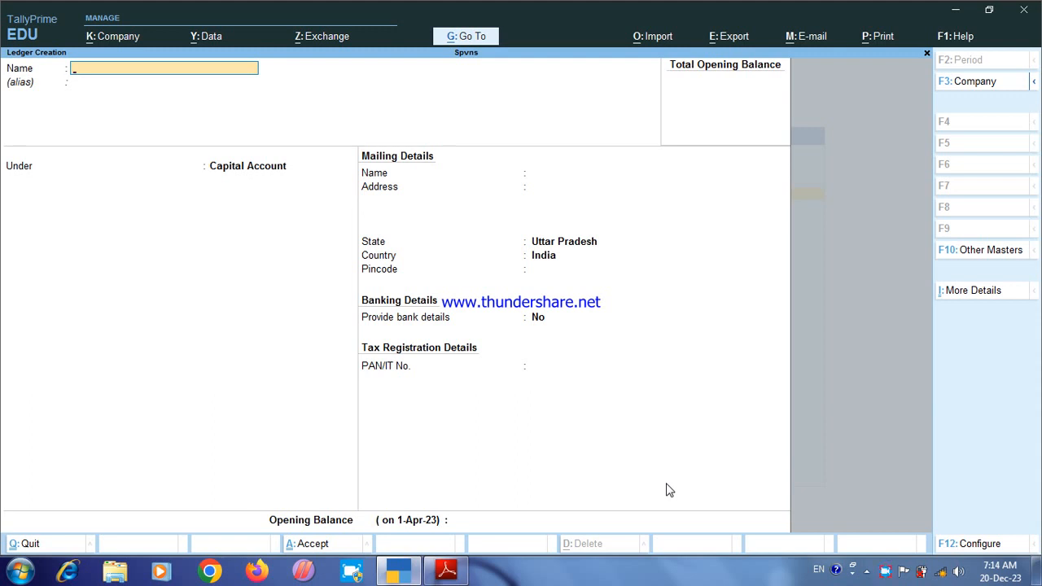
type("Bilding")
key("BackSpace")
key("BackSpace")
key("BackSpace")
key("BackSpace")
key("BackSpace")
key("BackSpace")
type("uildin")
Place the Building ledger under Fixed Assets and save it.
key("Return")
key("Return")
type("F")
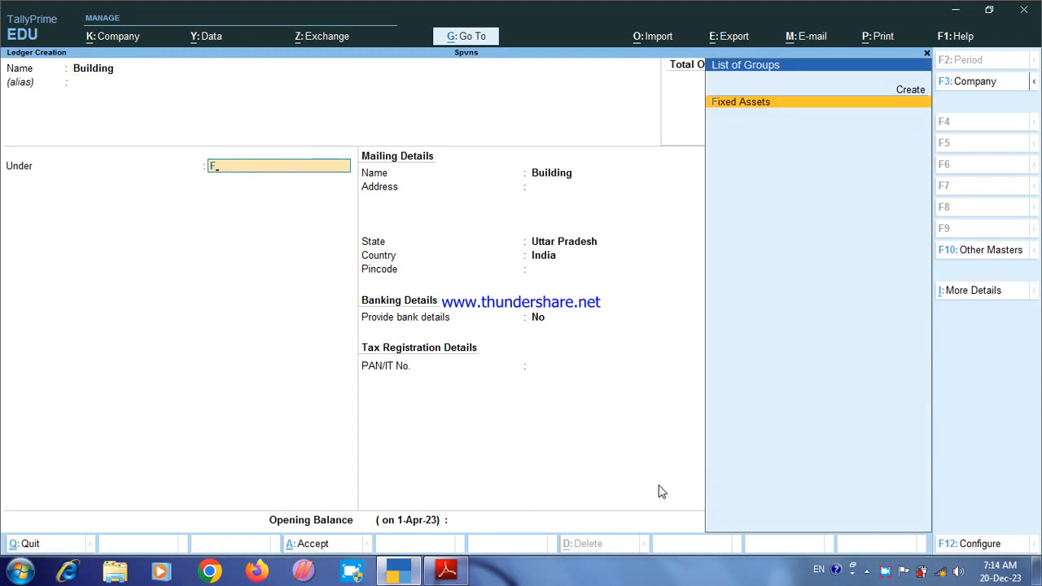
key("Return")
key("ctrl+a")
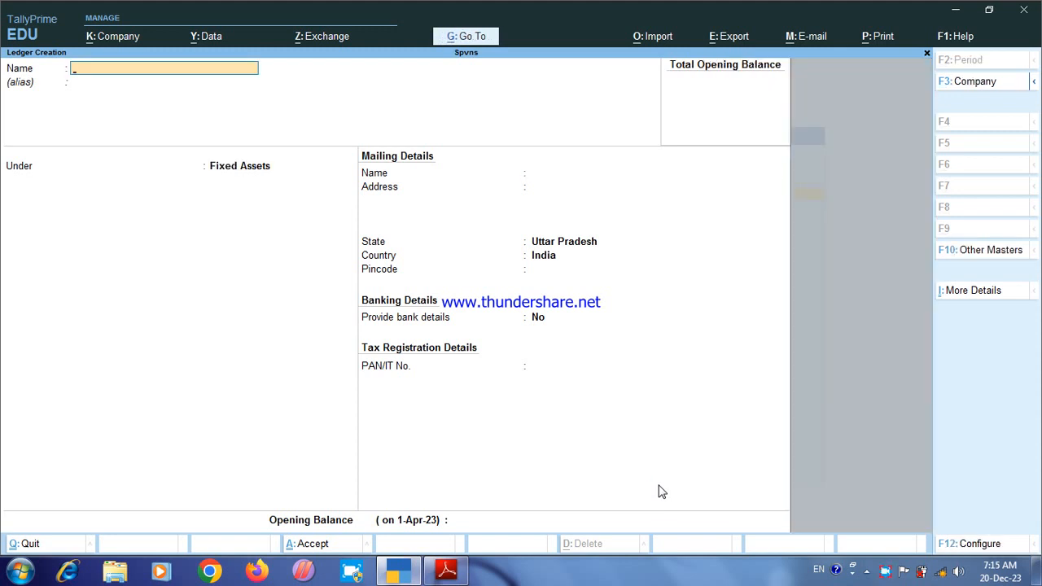
Enter Pur as the beginning of the next ledger's name.
type("Pur")
left_click(663, 492)
type("CH")
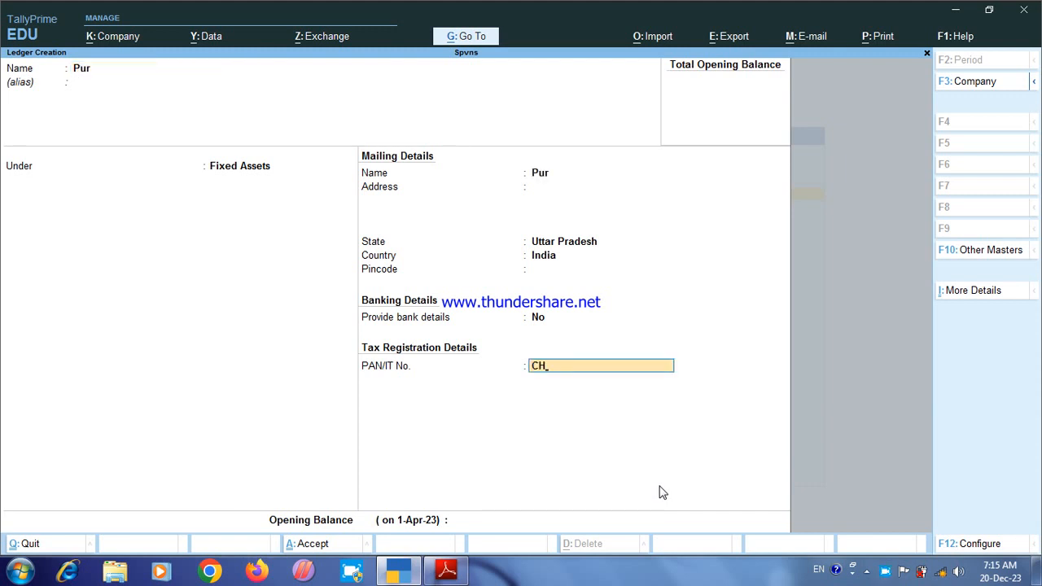
type("A")
key("BackSpace")
key("BackSpace")
key("BackSpace")
key("BackSpace")
key("BackSpace")
key("BackSpace")
key("BackSpace")
key("BackSpace")
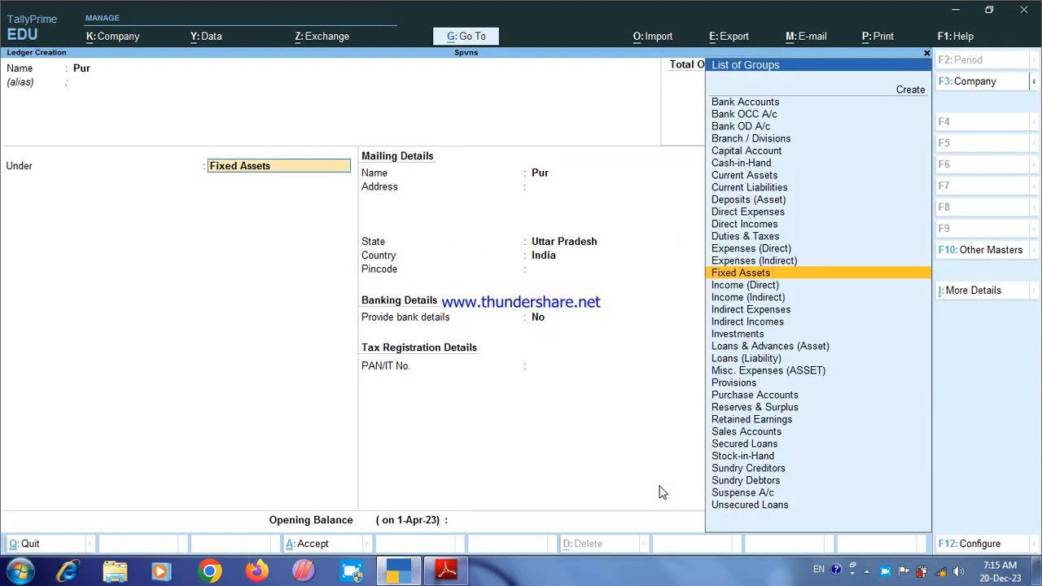
key("BackSpace")
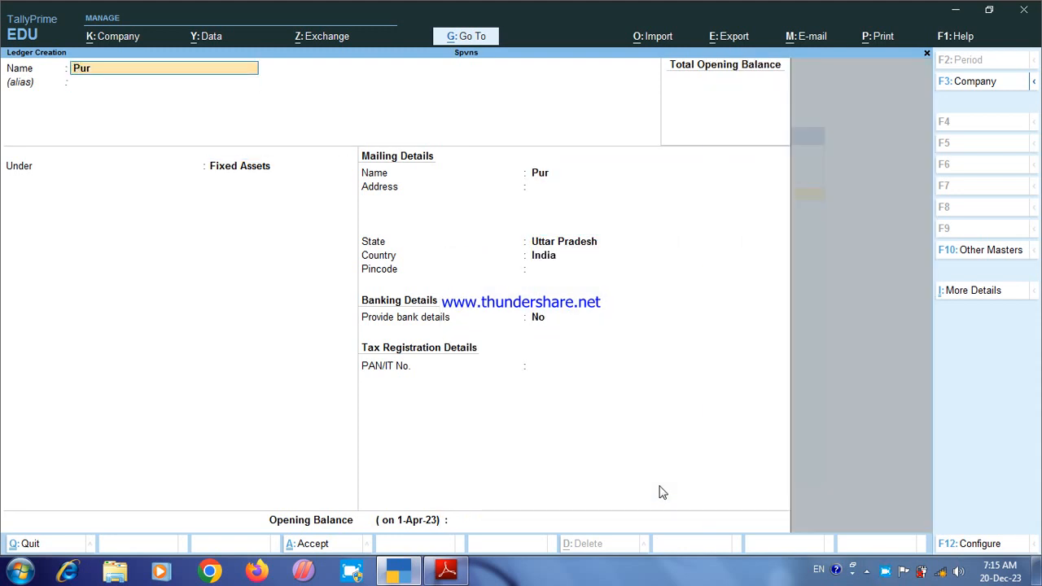
Complete the ledger name as Purchase, place it under Purchase Accounts and save the ledger.
type("chase")
key("Return")
type("P")
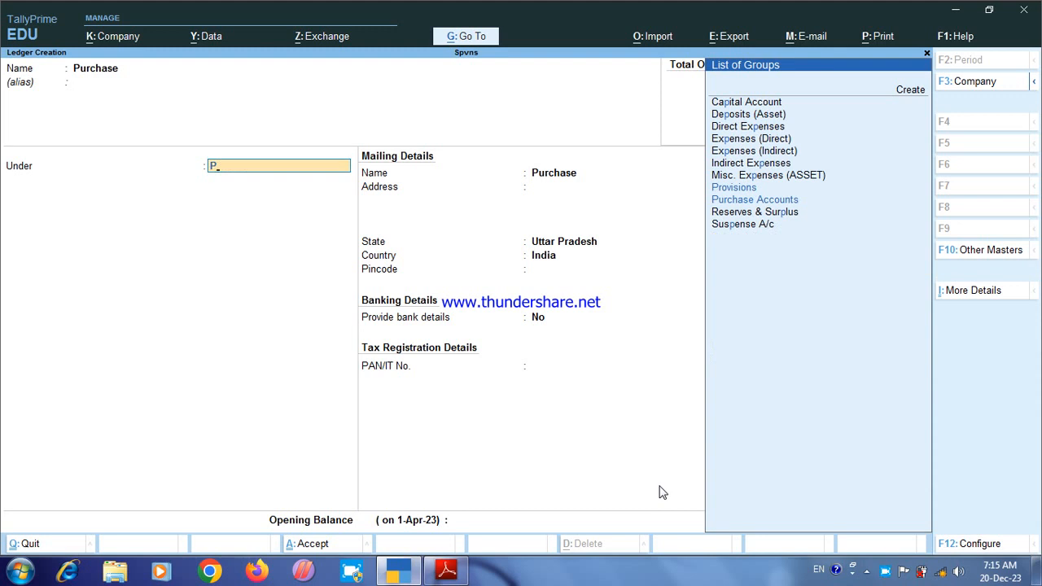
key("Down")
key("Up")
key("Return")
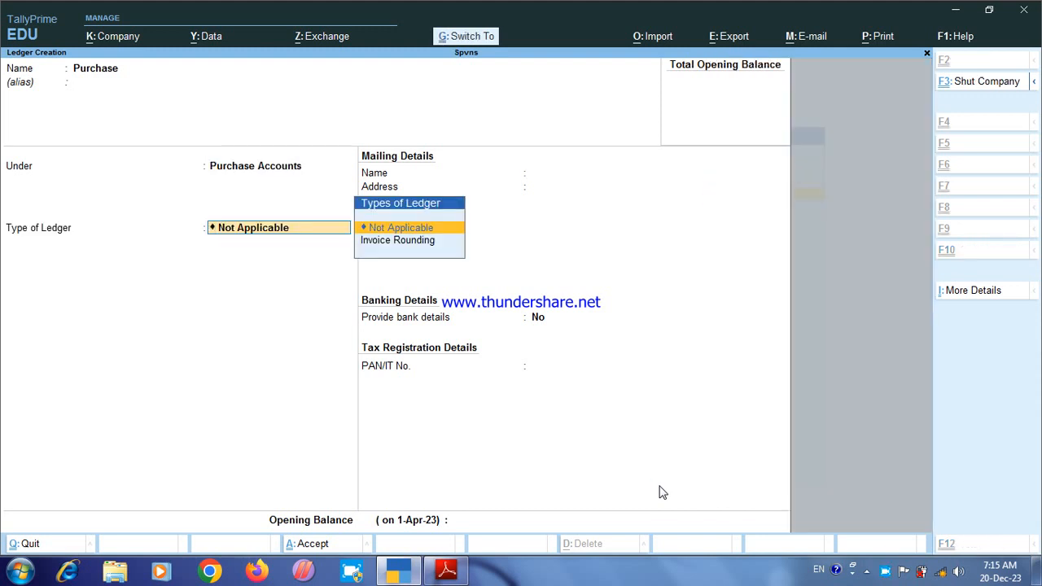
key("ctrl+a")
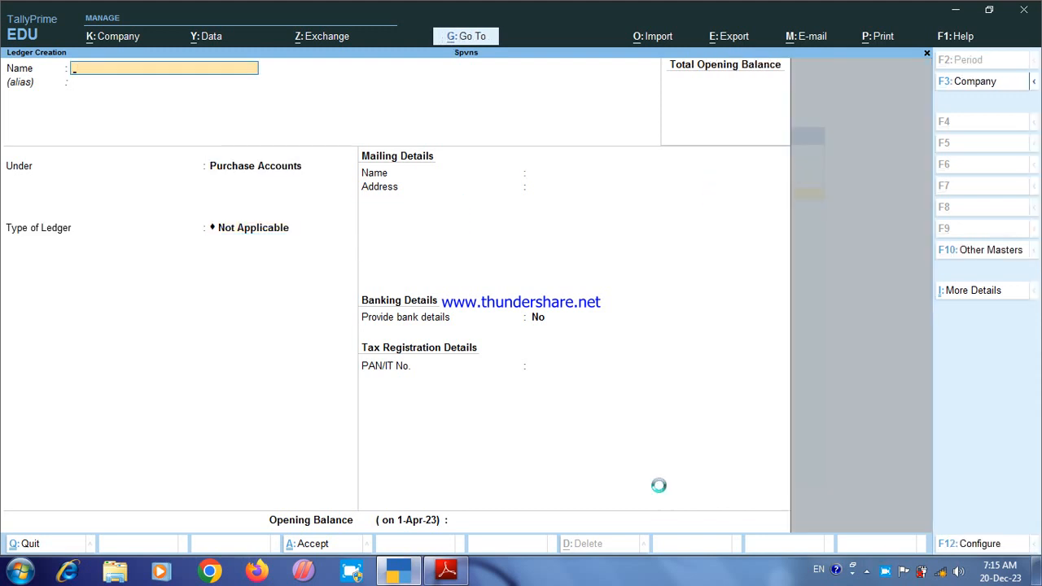
Create a ledger named Capital under Capital Account and save it.
type("Capital")
key("Return")
type("C")
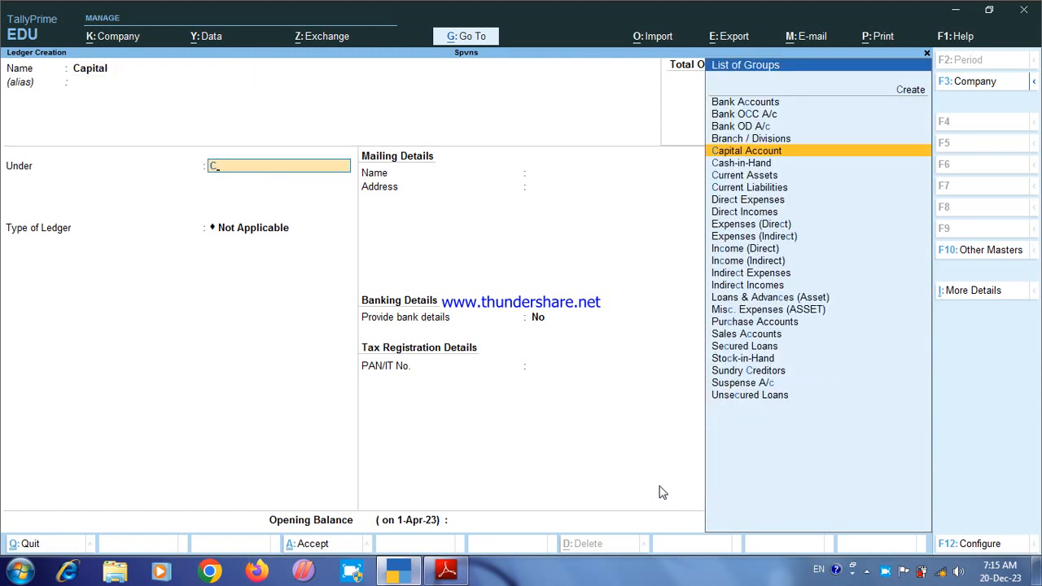
key("Return")
key("ctrl+a")
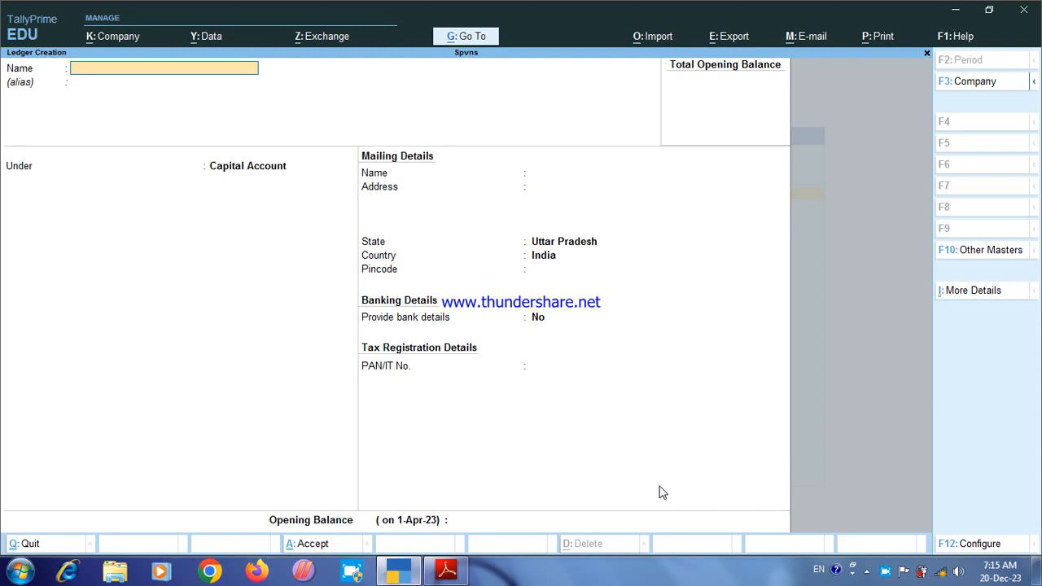
Create a ledger with the credit customer's name under Sundry Debtors and save it.
type("Ram")
key("Return")
key("Return")
type("S")
key("Down")
key("Down")
key("Down")
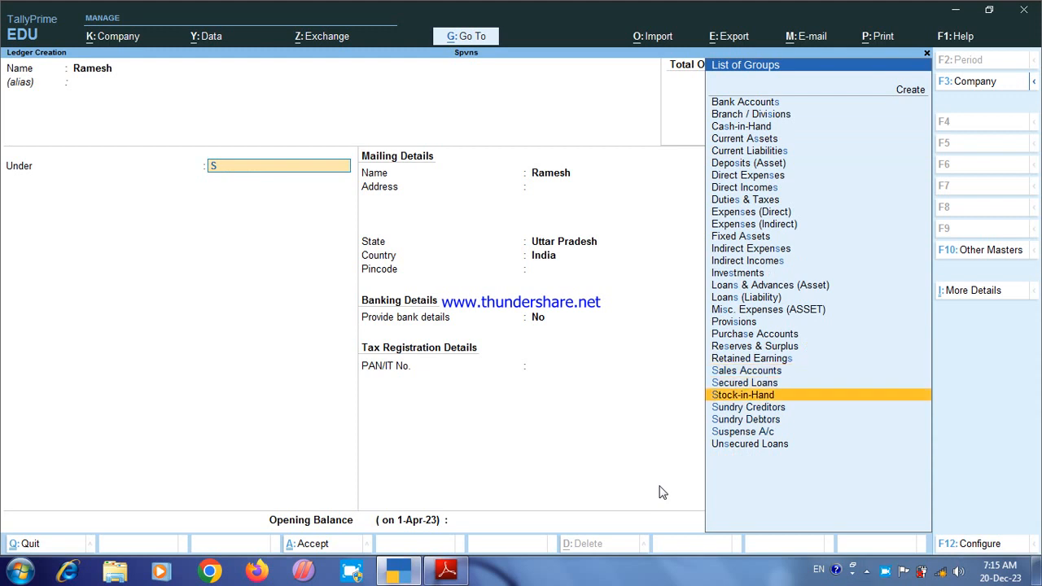
key("Down")
key("Return")
key("ctrl+a")
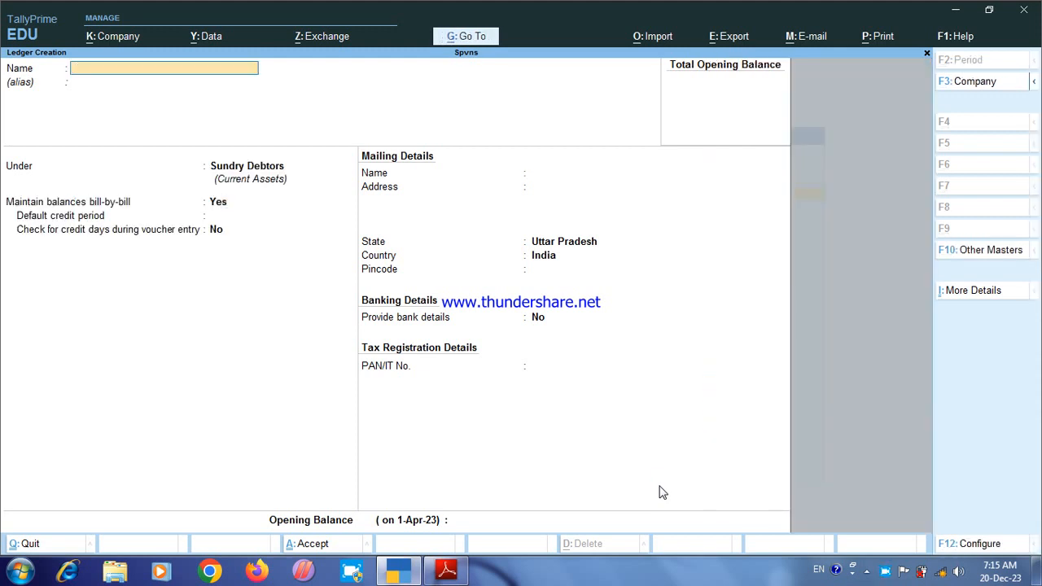
Create a ledger named Sales under Sales Accounts and save it.
type("Sales")
key("Return")
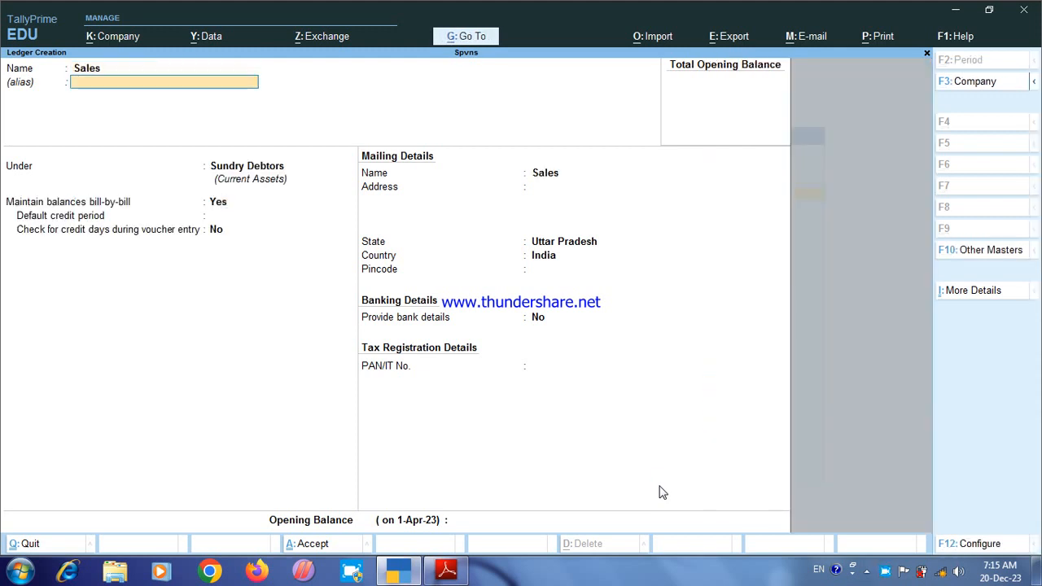
key("Return")
key("Return")
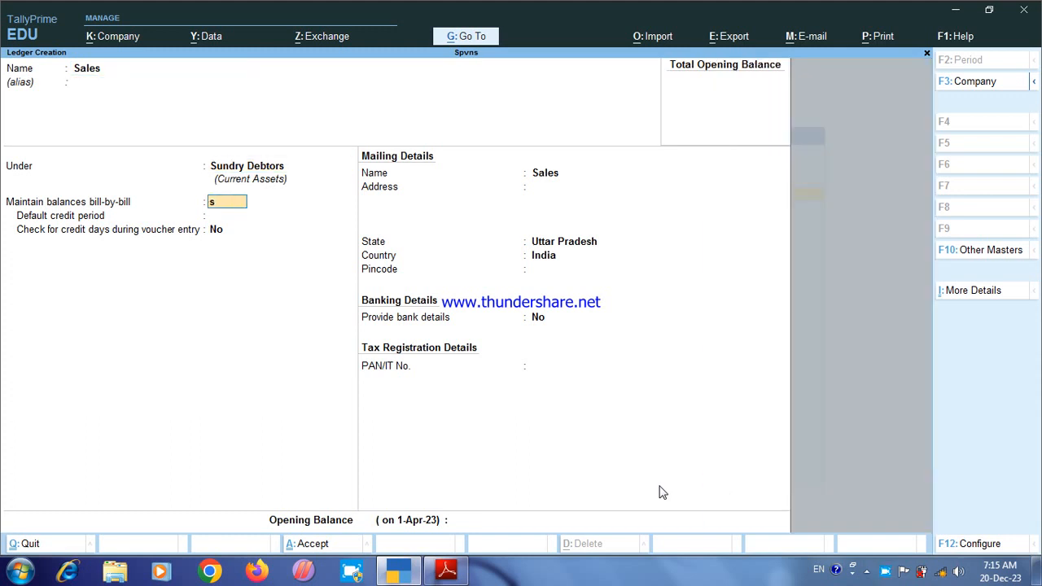
key("BackSpace")
type("S")
key("Down")
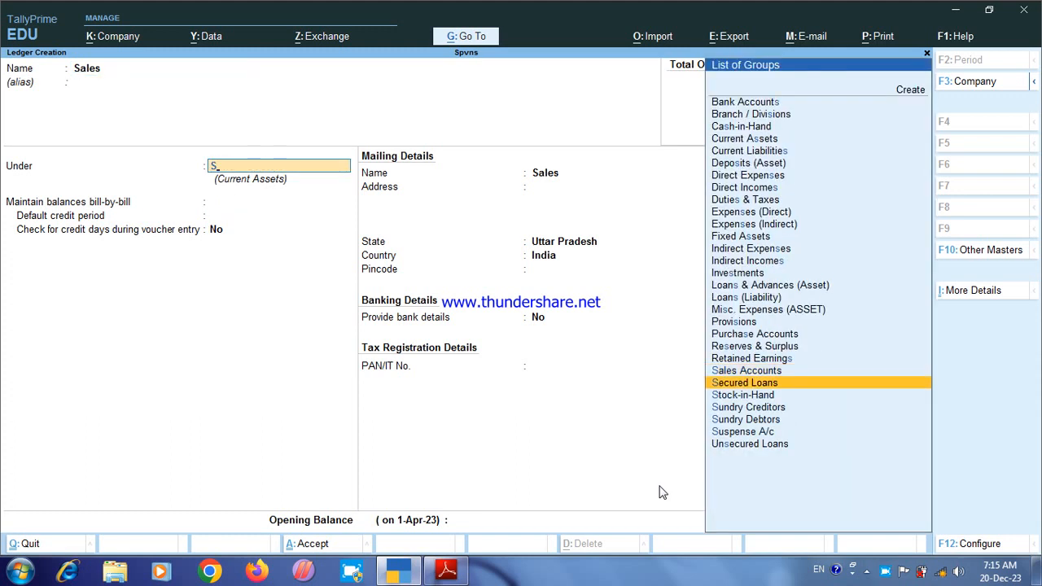
key("Up")
key("Return")
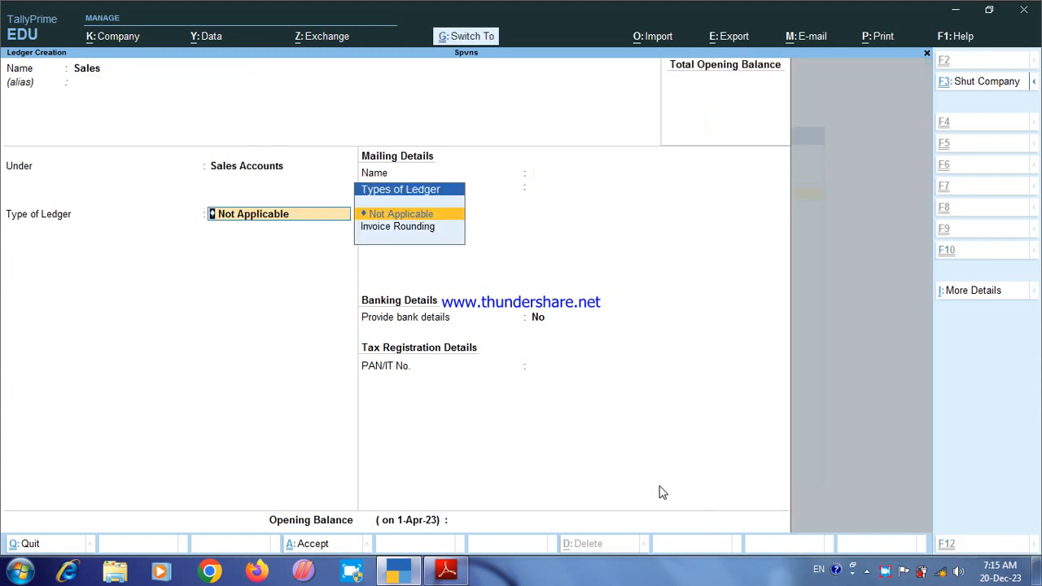
key("ctrl+a")
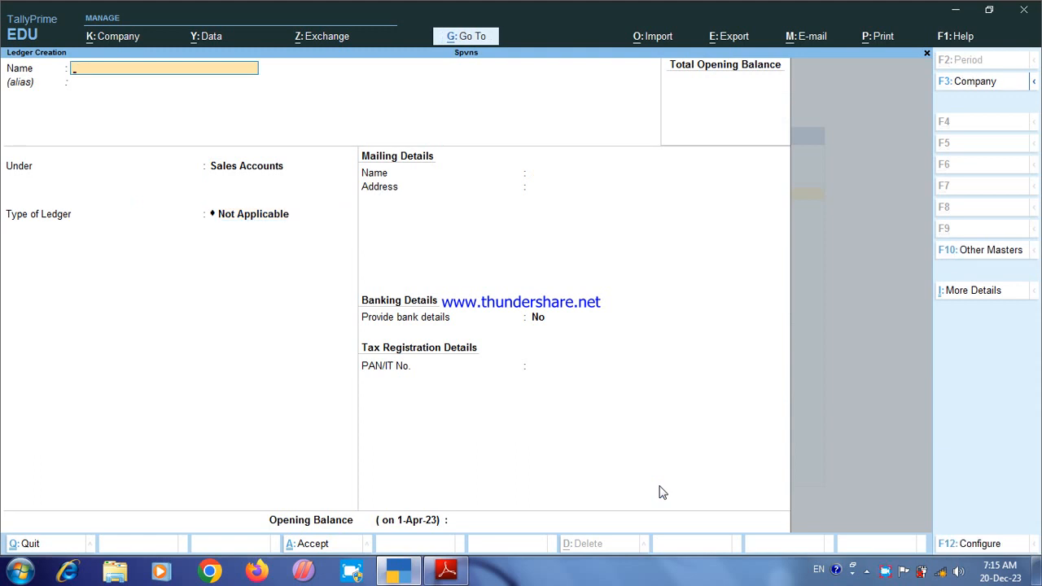
Create a ledger named Wages under Direct Expenses and save it.
type("Wages")
key("Return")
key("Return")
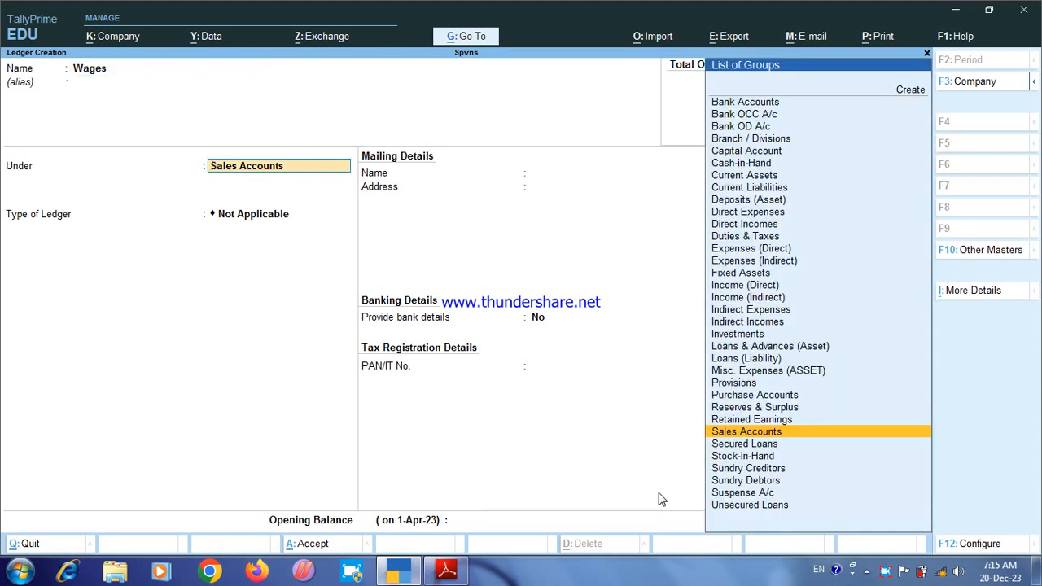
type("D")
key("Down")
key("Up")
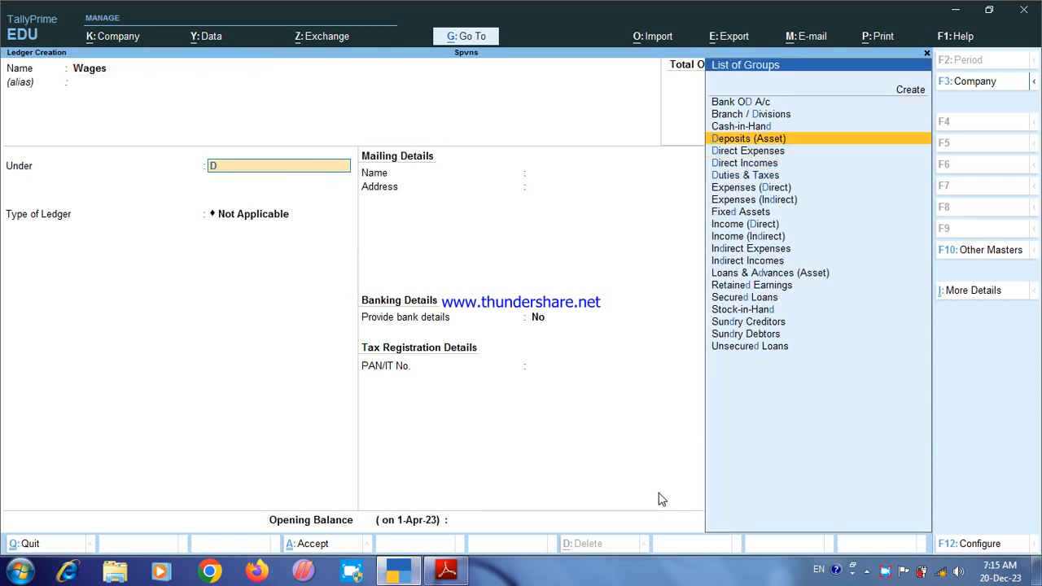
key("Down")
key("Return")
key("Return")
key("ctrl+a")
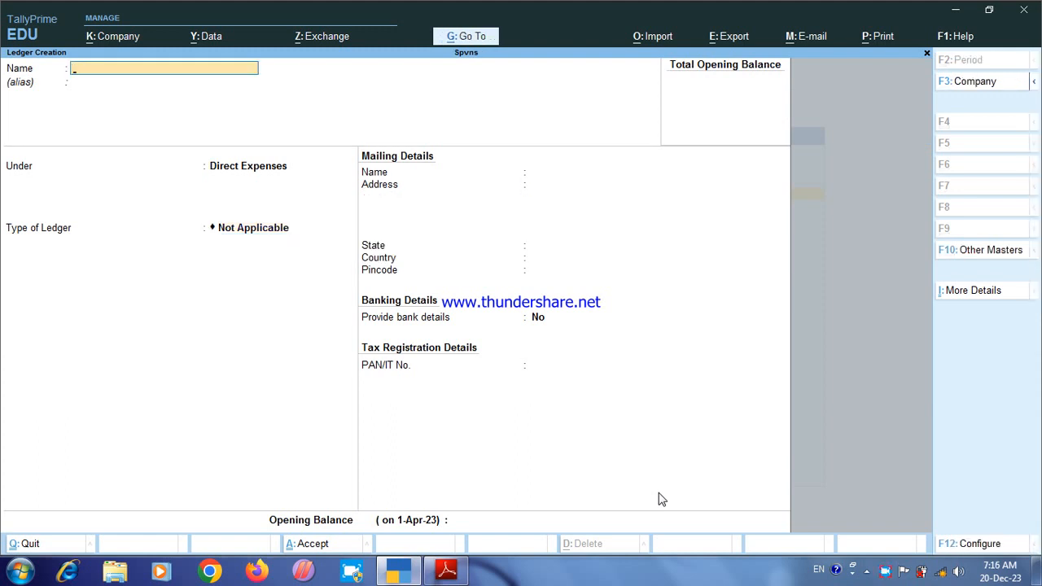
Create a ledger named Trade Exp under Indirect Expenses and save it.
type("Trade Exp")
key("Return")
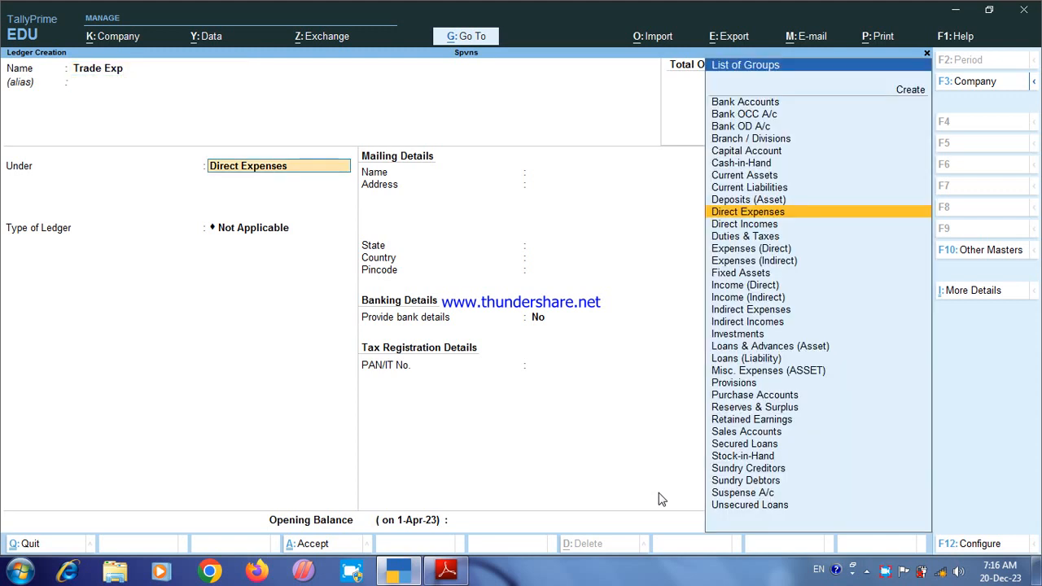
type("I")
key("Down")
key("Down")
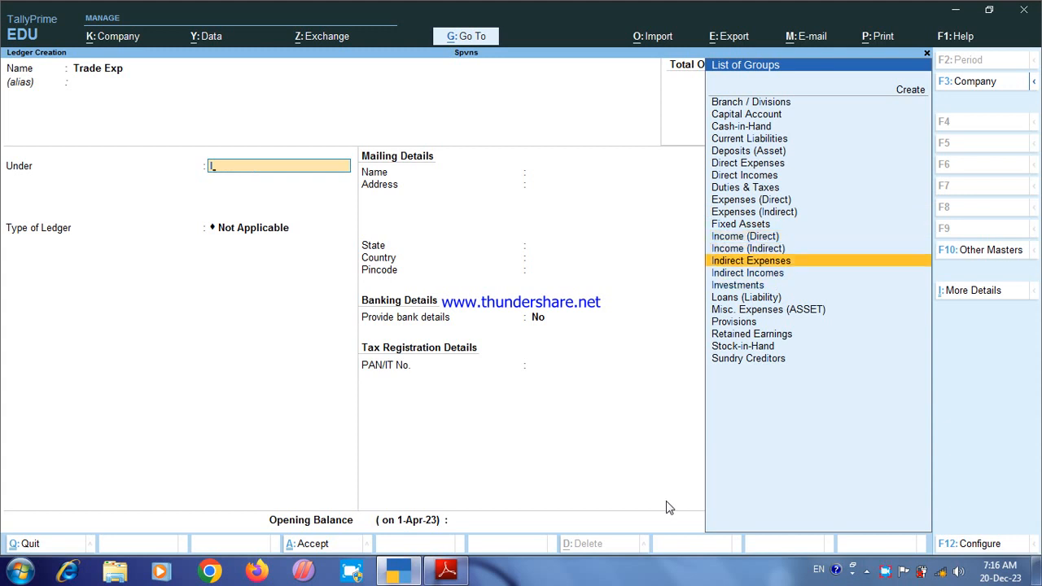
key("Down")
key("Up")
key("Return")
key("ctrl+a")
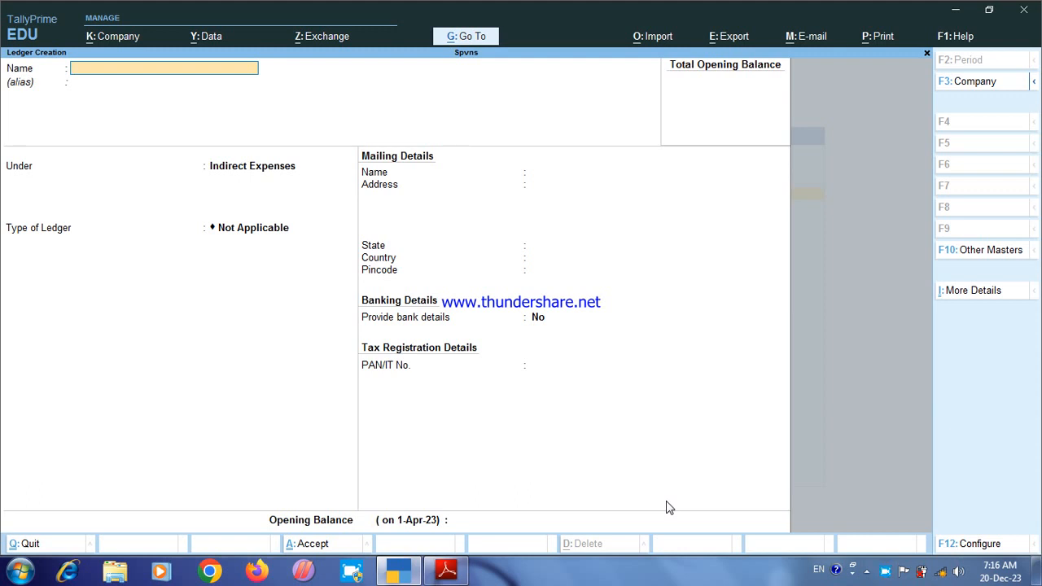
Create a ledger named Discount under Indirect Expenses and save it.
type("Discout")
key("Return")
key("Return")
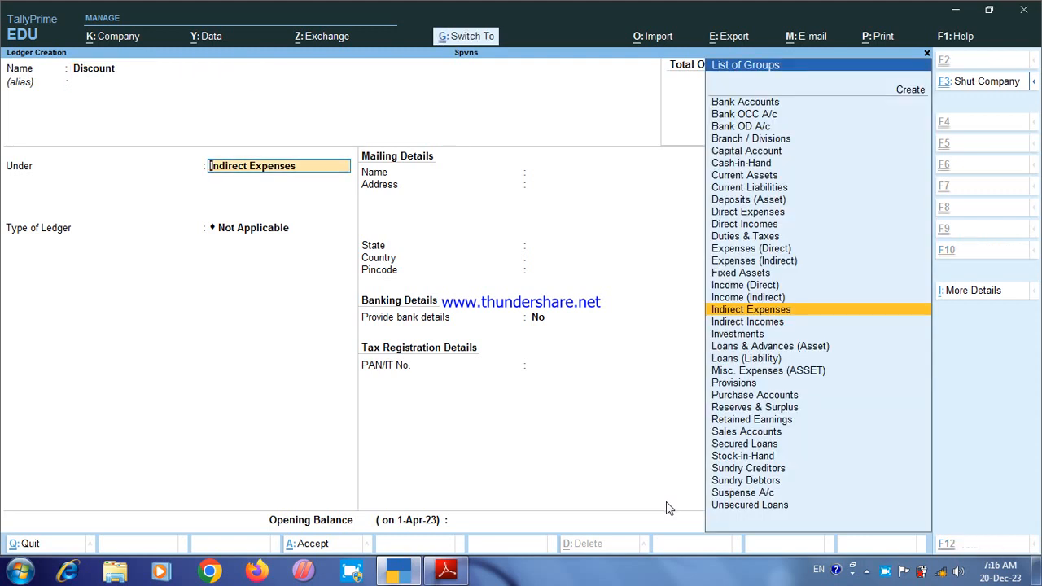
key("ctrl+a")
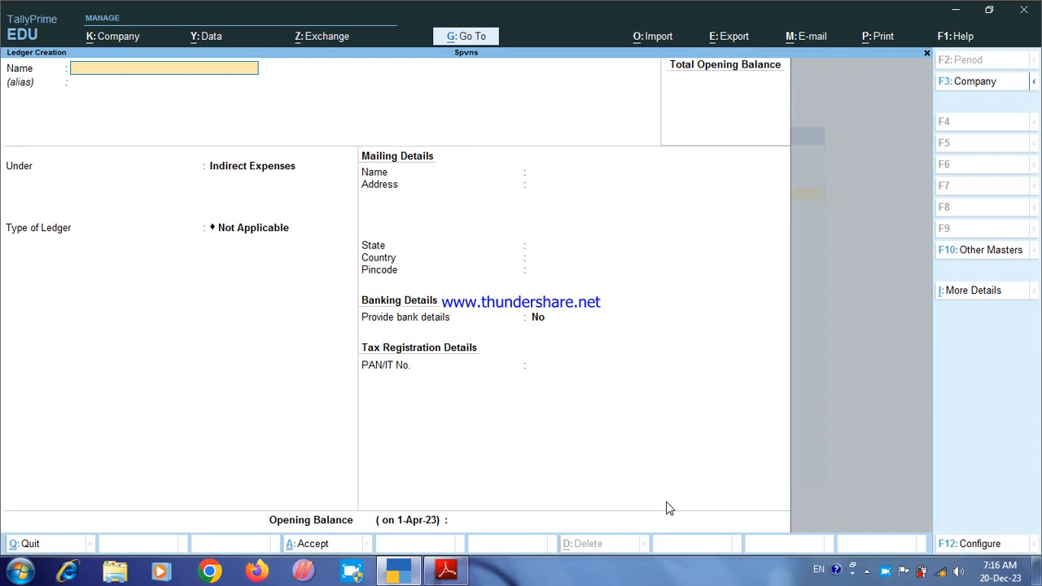
Create a ledger with the credit supplier's name under Sundry Creditors and save it.
type("Sh")
key("BackSpace")
type("udhir")
key("Return")
type("S")
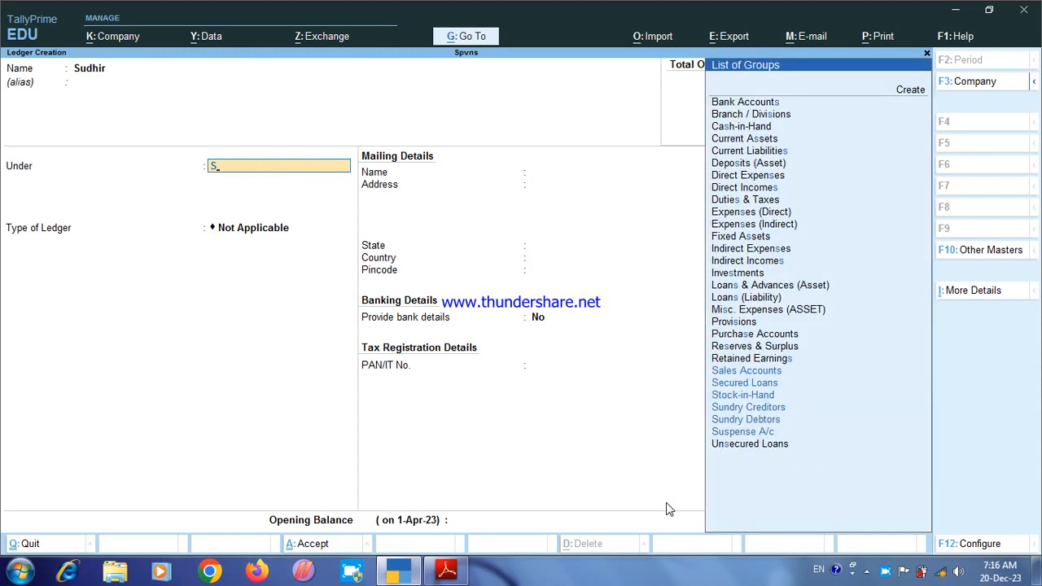
key("Down")
key("Down")
key("Down")
key("Down")
key("Down")
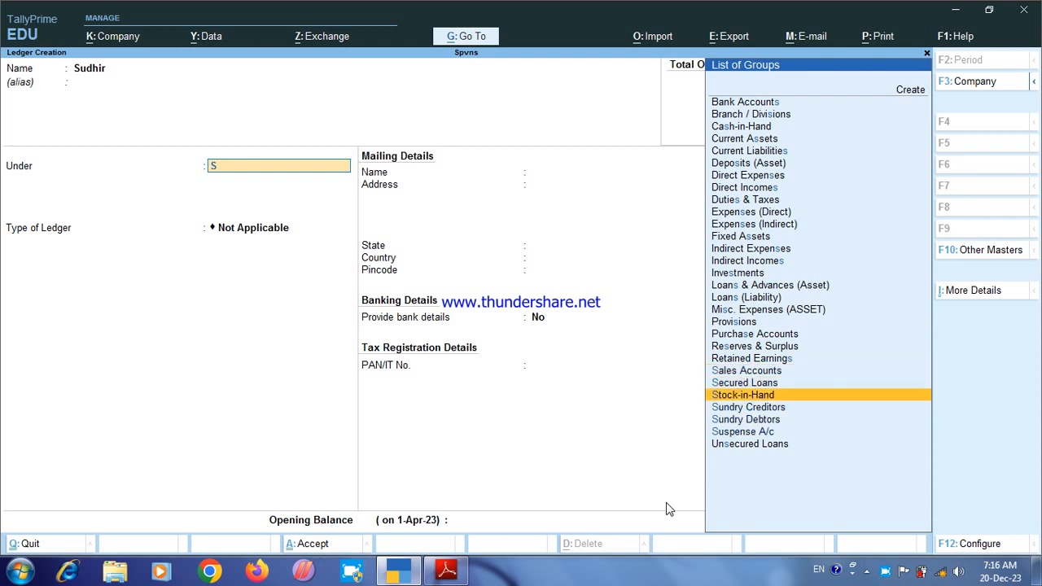
key("Up")
key("Return")
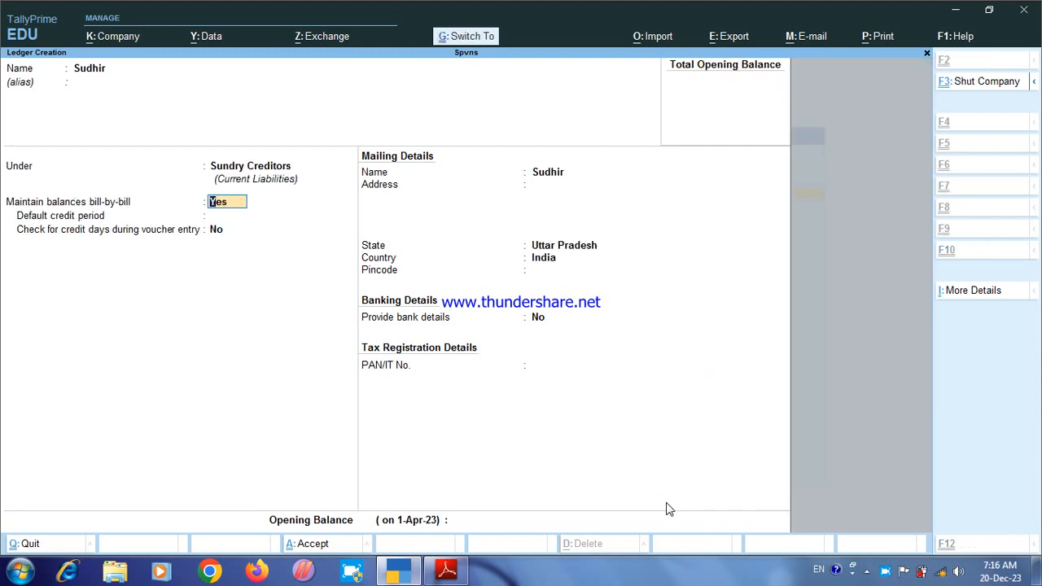
key("ctrl+a")
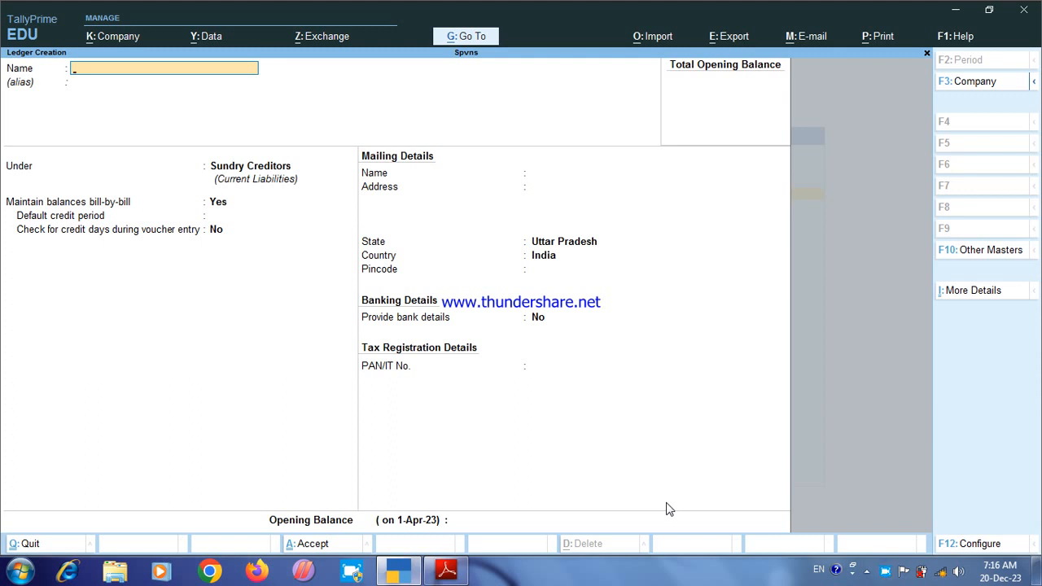
Create a ledger named Drawing under Capital Account and save it.
type("awing")
key("Return")
key("Return")
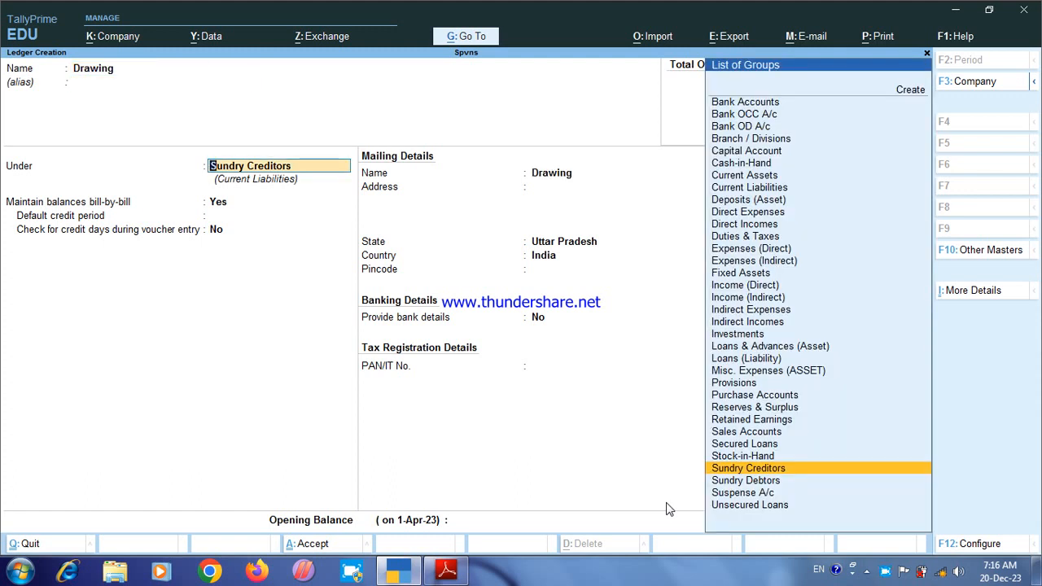
type("c")
key("Return")
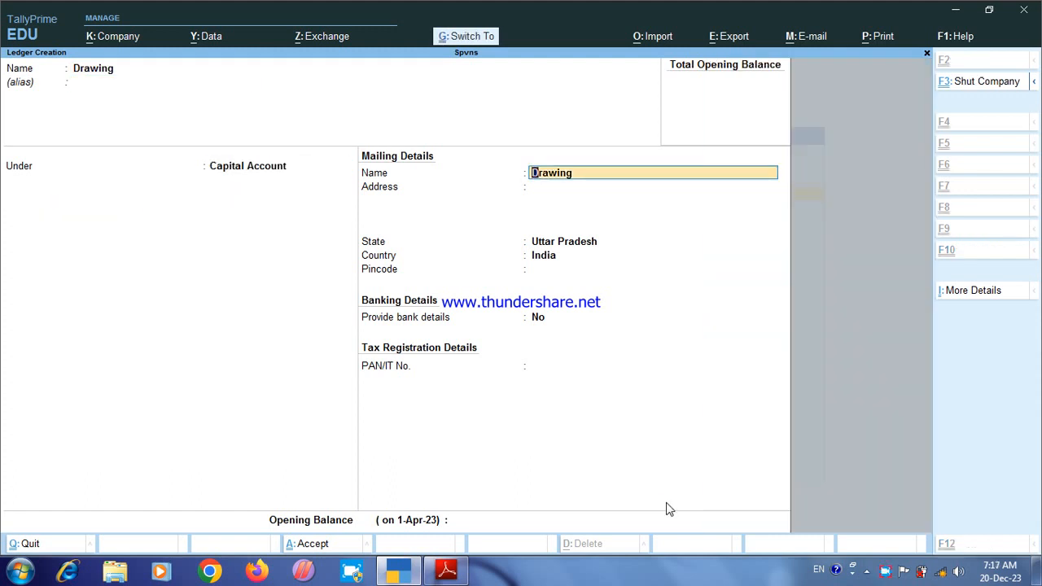
key("ctrl+a")
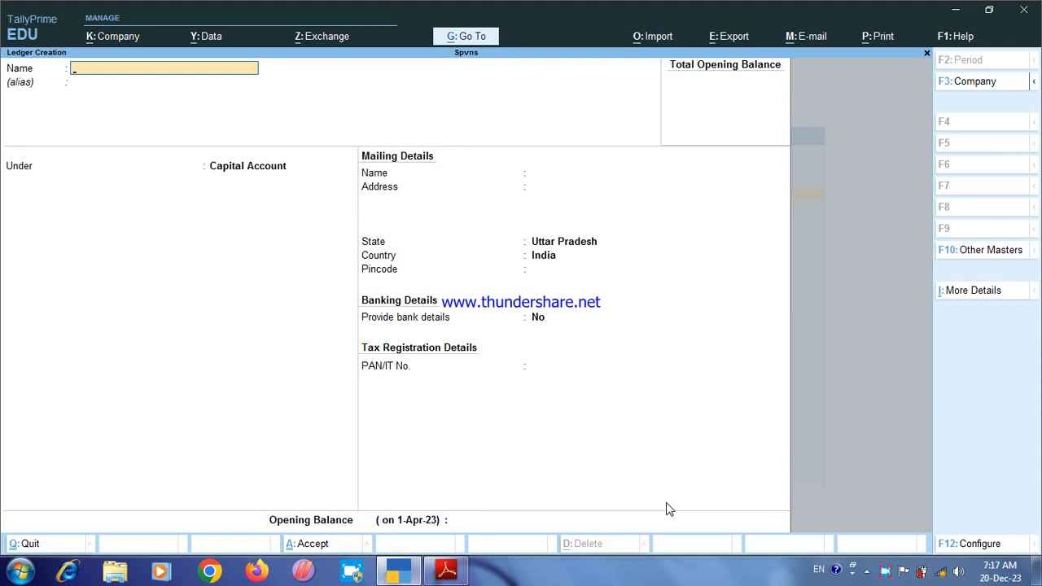
Leave ledger creation and start a new Receipt voucher in voucher entry.
key("Escape")
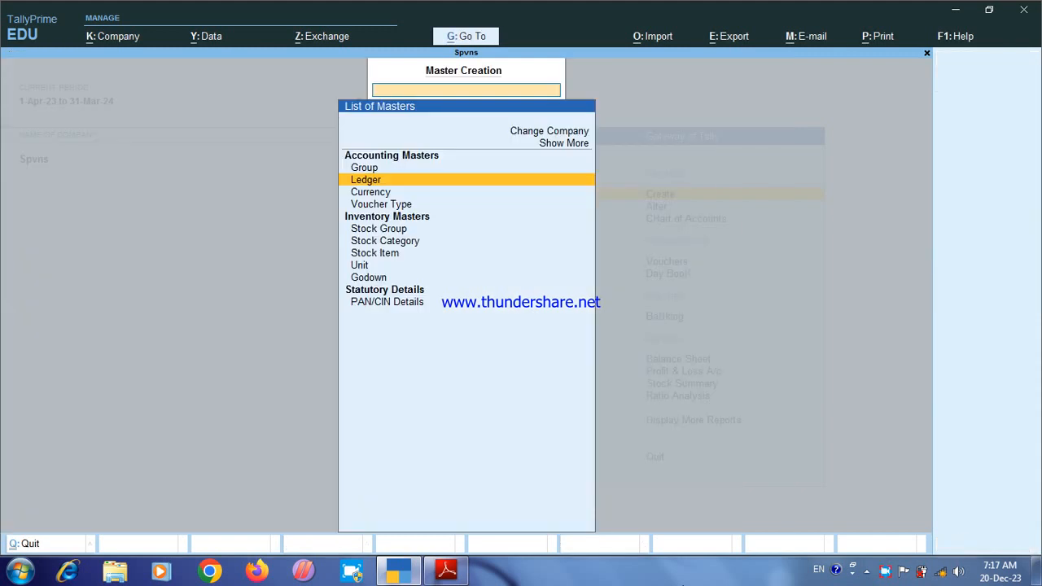
key("Escape")
key("Down")
key("Down")
key("Down")
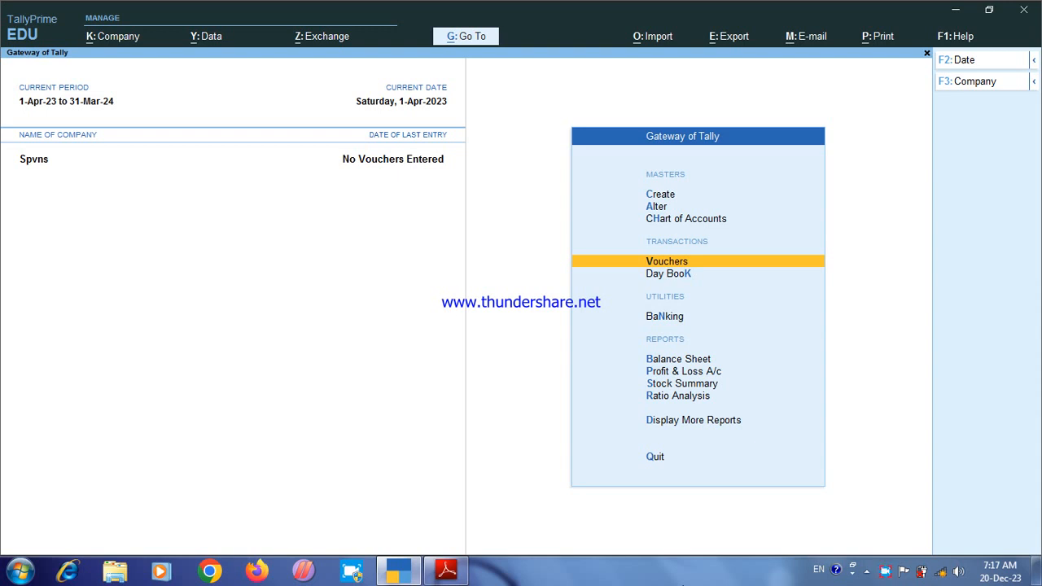
key("Return")
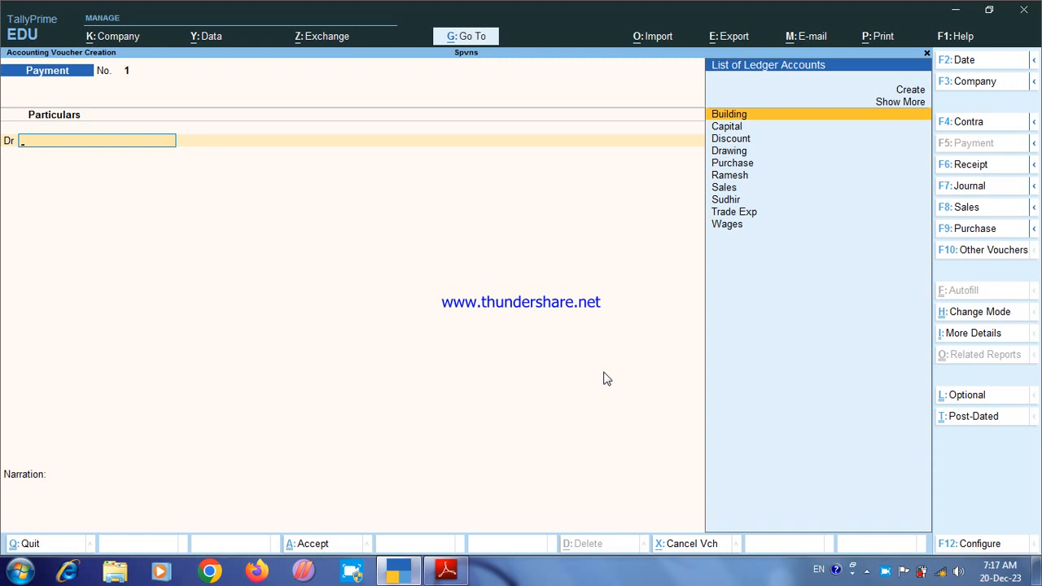
key("F6")
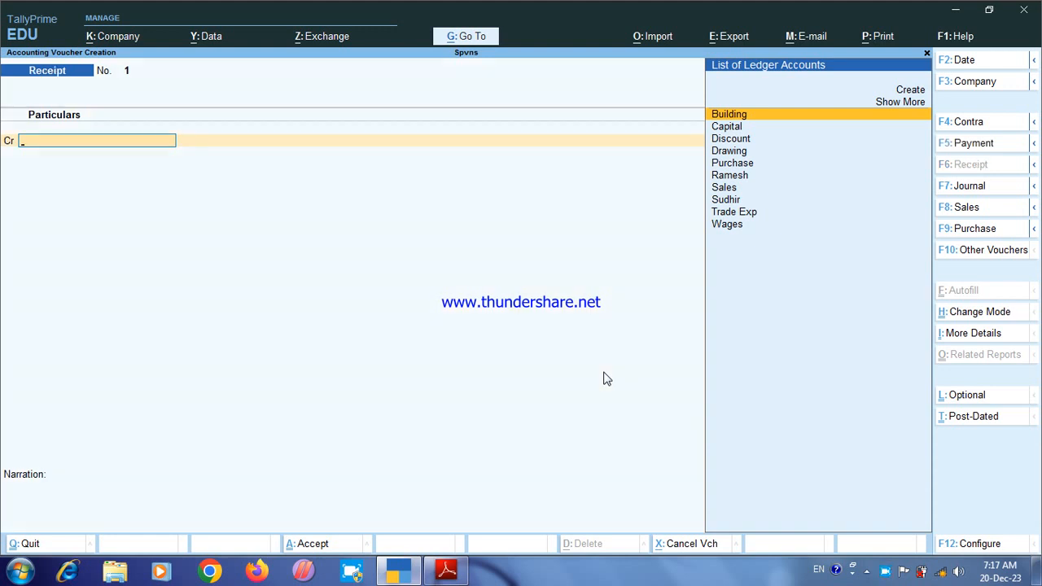
Credit the Capital ledger with 2,75,000 in the receipt voucher.
key("Down")
key("Down")
key("Up")
key("Up")
key("Down")
key("Return")
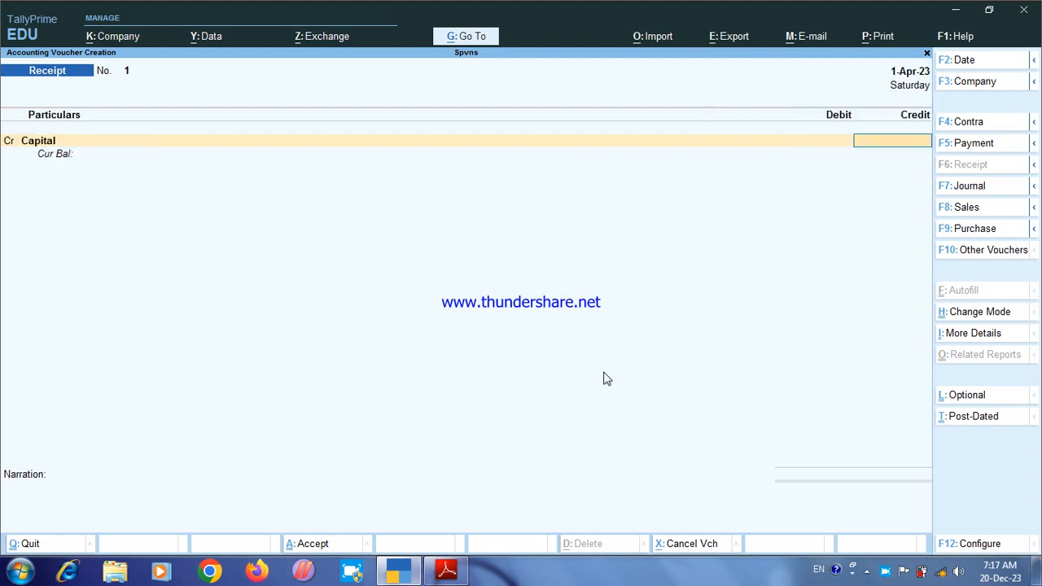
type("2,75,")
type("000")
key("Return")
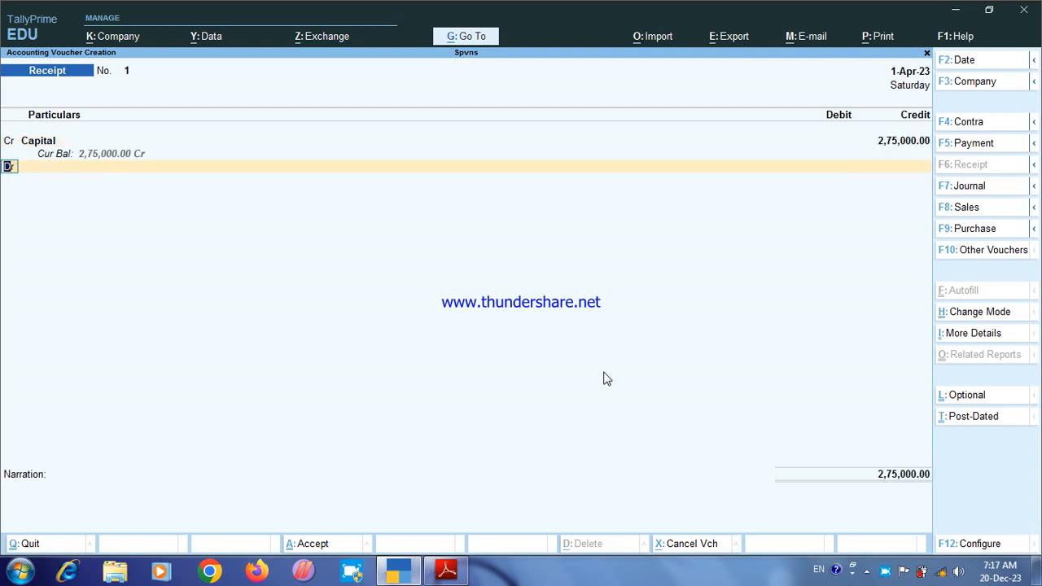
Debit the Cash ledger with 1,75,000 in the receipt voucher.
key("Return")
key("Down")
key("Down")
key("Return")
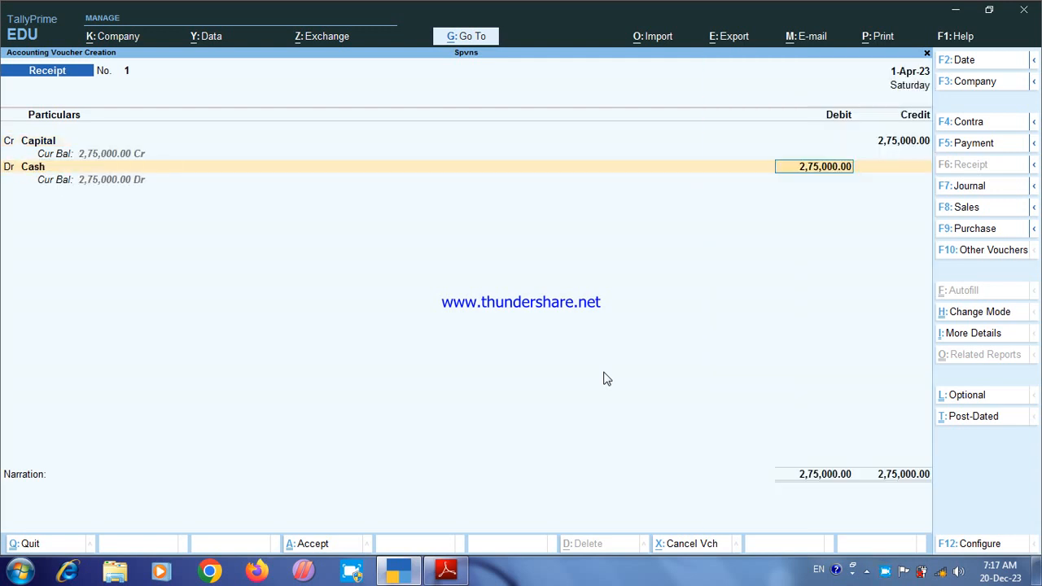
type("1,7")
type("5,000")
key("Return")
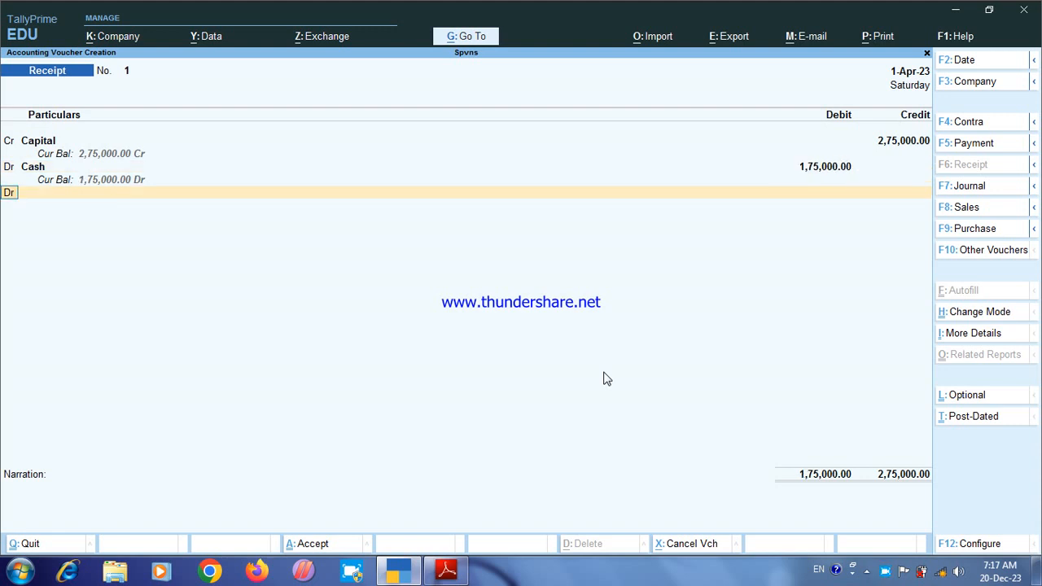
Debit the Building ledger with the remaining 1,00,000, leave the narration blank and save the receipt voucher.
key("Return")
key("Down")
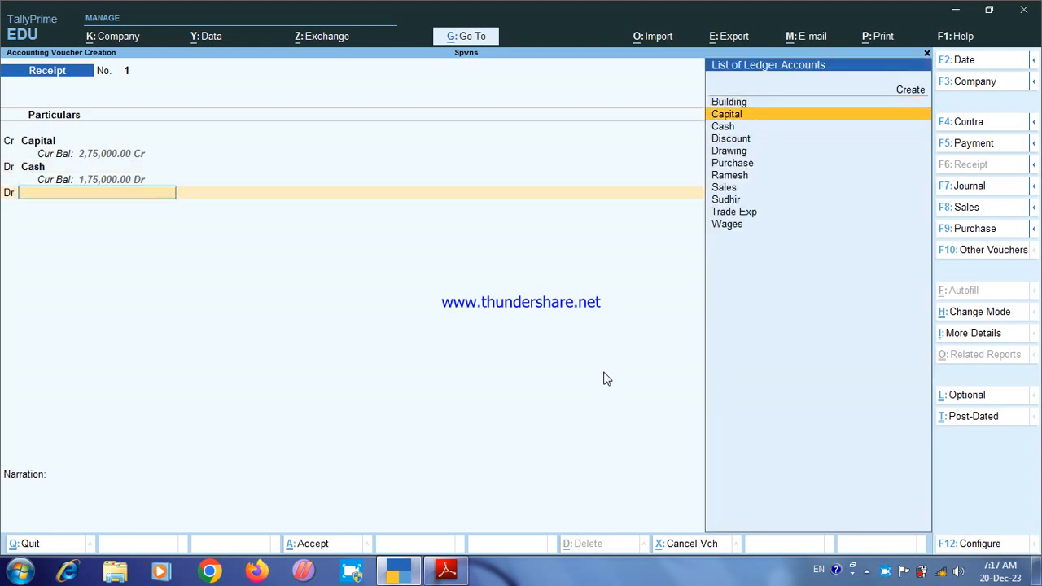
key("Up")
key("Return")
key("Return")
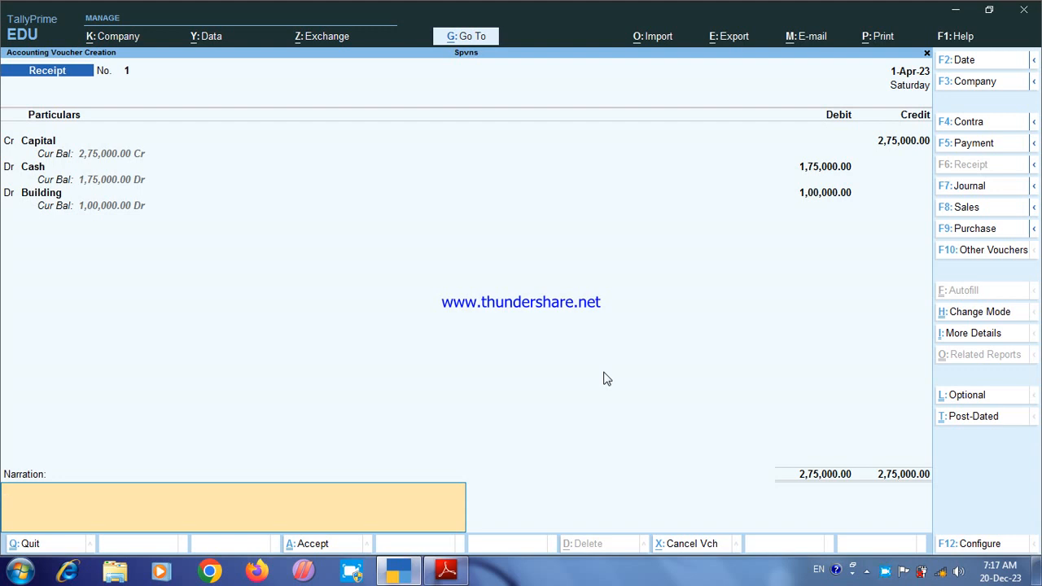
key("Return")
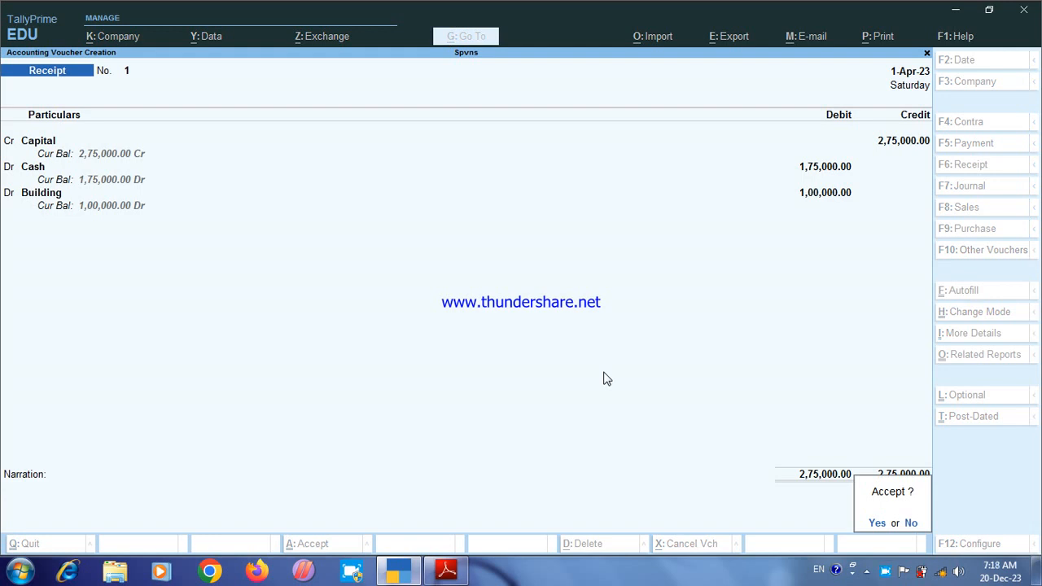
key("Return")
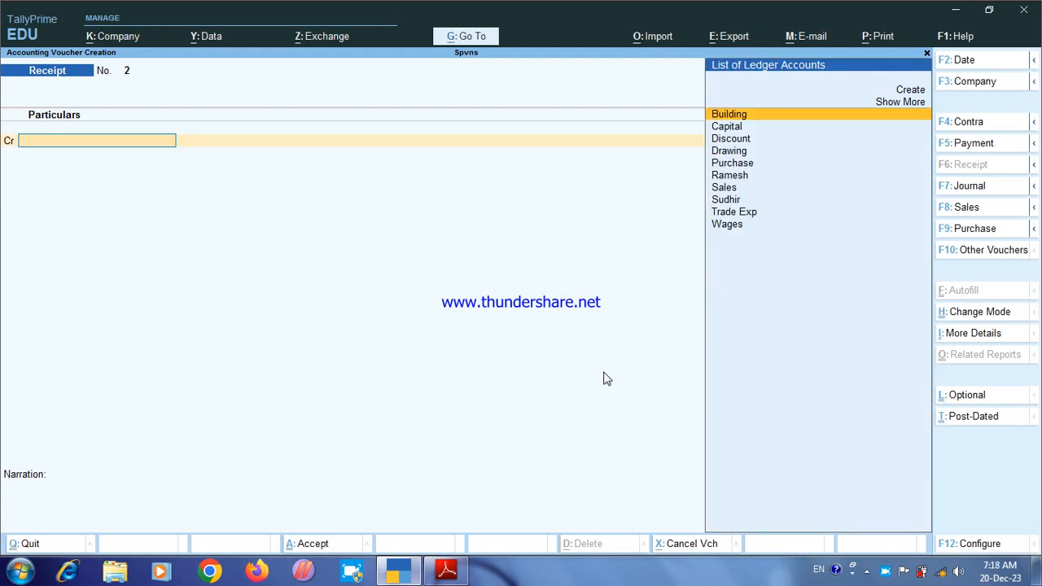
Start a new Purchase voucher and change its mode from Item Invoice to As Voucher.
key("F8")
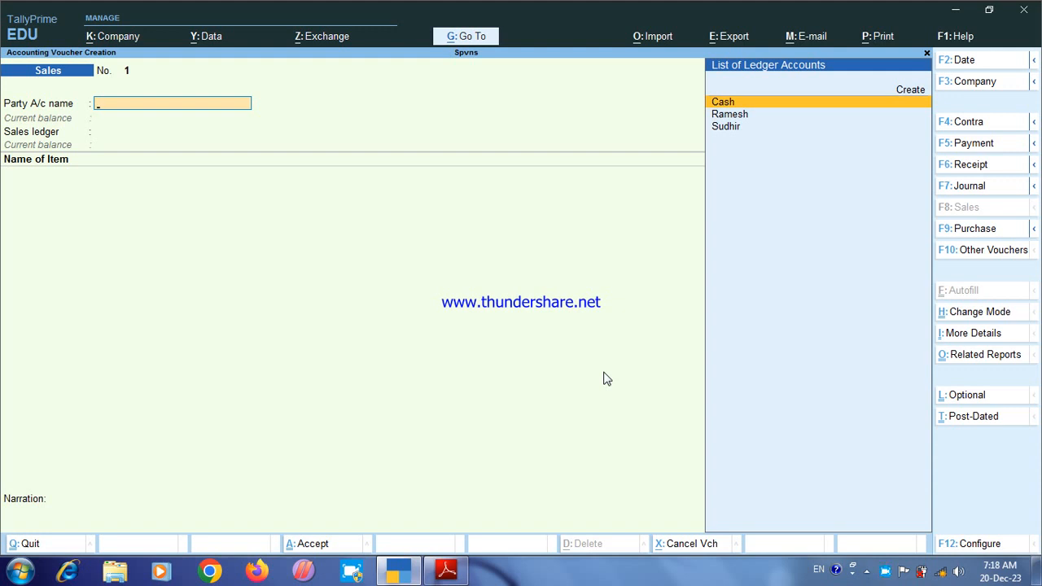
key("F9")
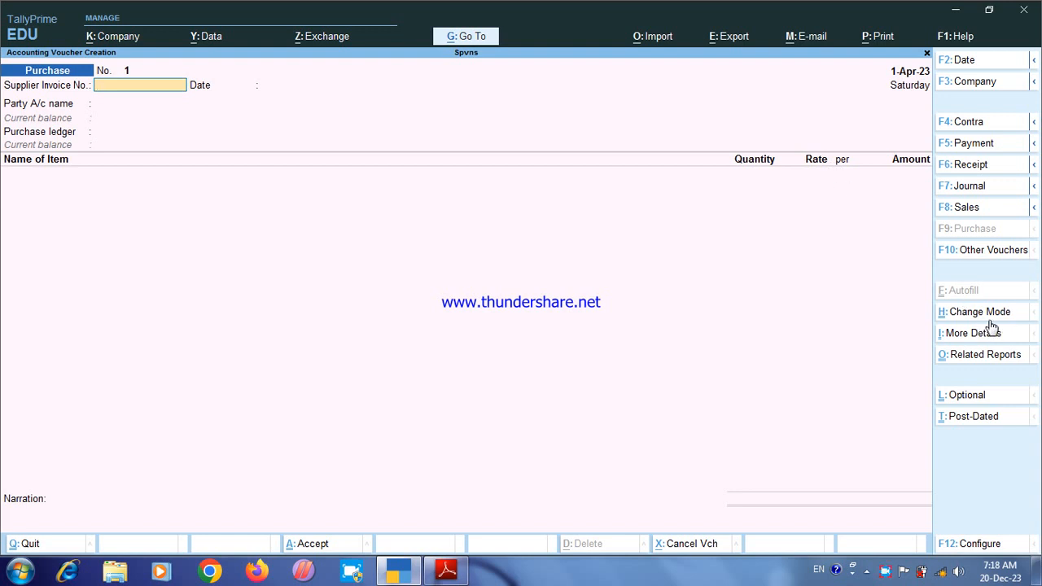
key("ctrl+h")
key("Down")
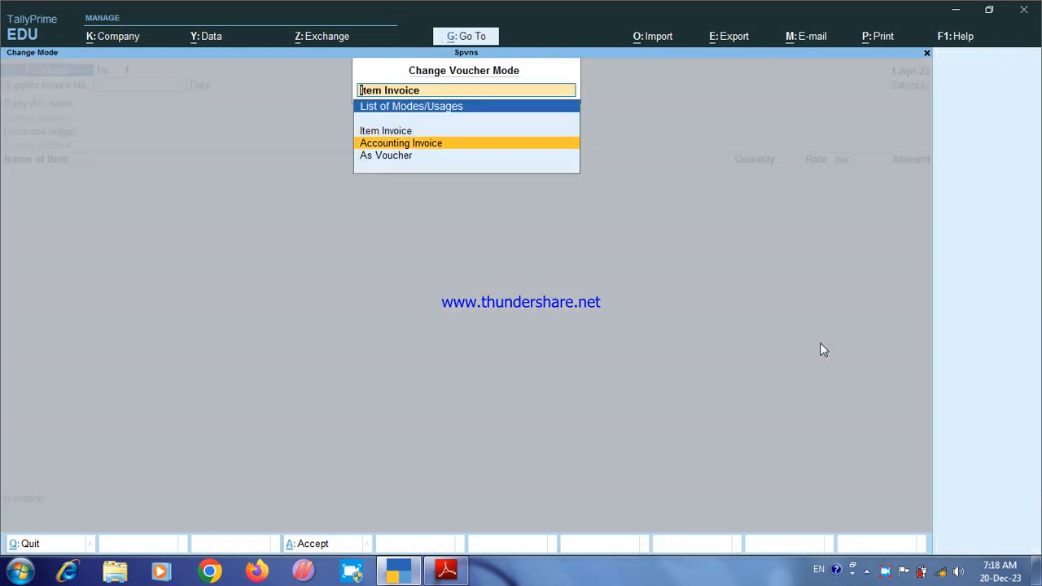
key("Down")
key("Return")
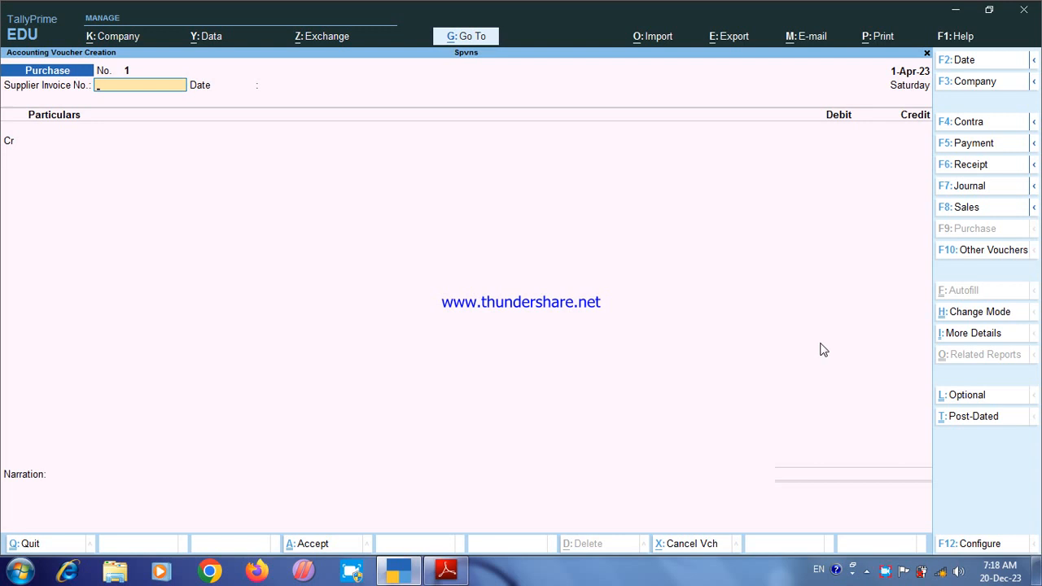
Set the purchase voucher's supplier invoice number to 12 and accept 1-Apr-23 as the invoice date.
type("12")
key("Return")
key("Return")
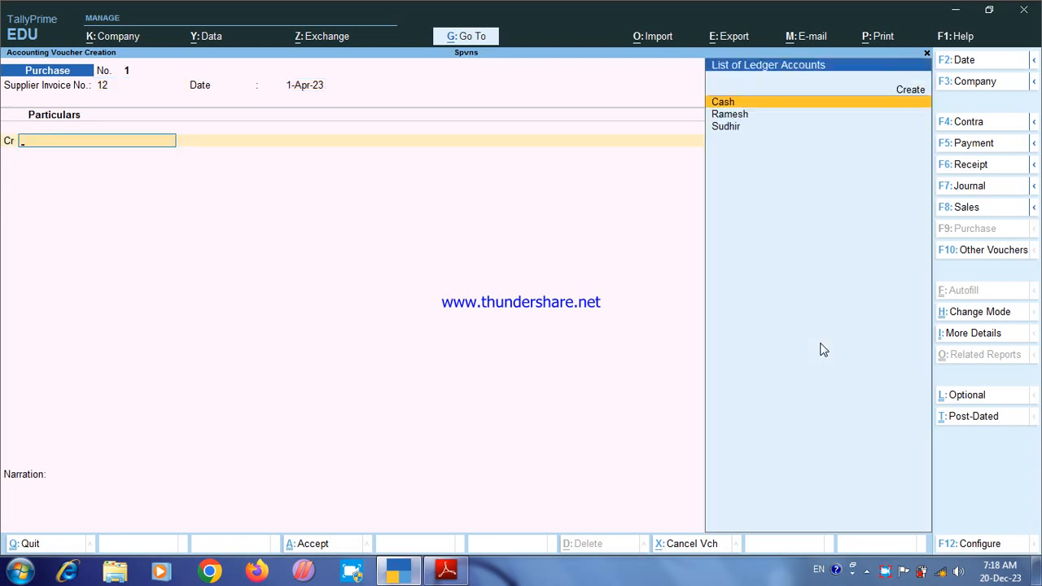
Choose Cash as the purchase voucher's credit ledger, leaving the receipt details blank and the party details at their defaults.
key("Return")
key("Return")
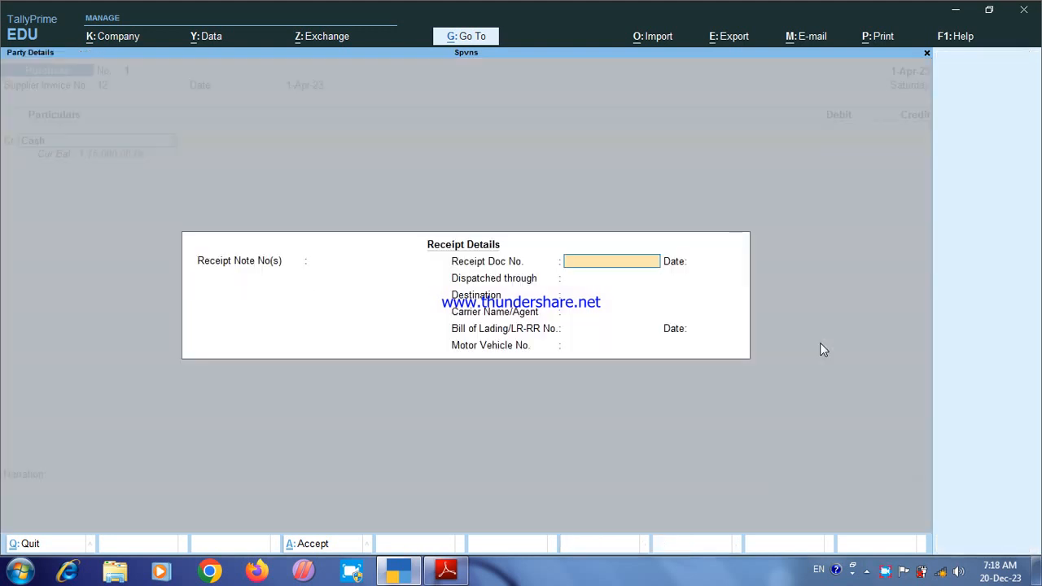
key("Return")
key("Return")
key("Return")
key("Return")
key("Return")
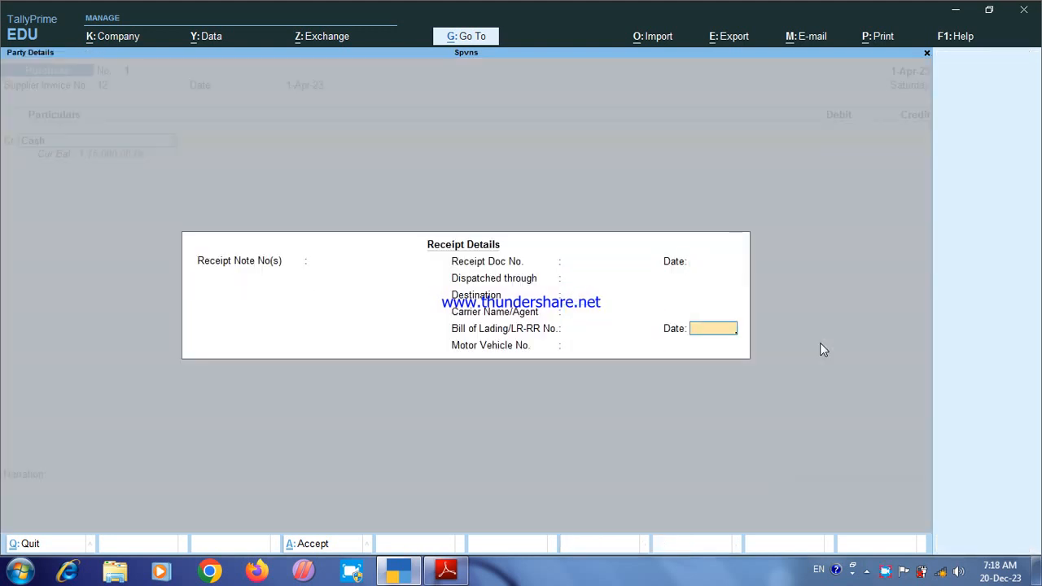
key("Return")
key("Return")
key("Return")
key("Return")
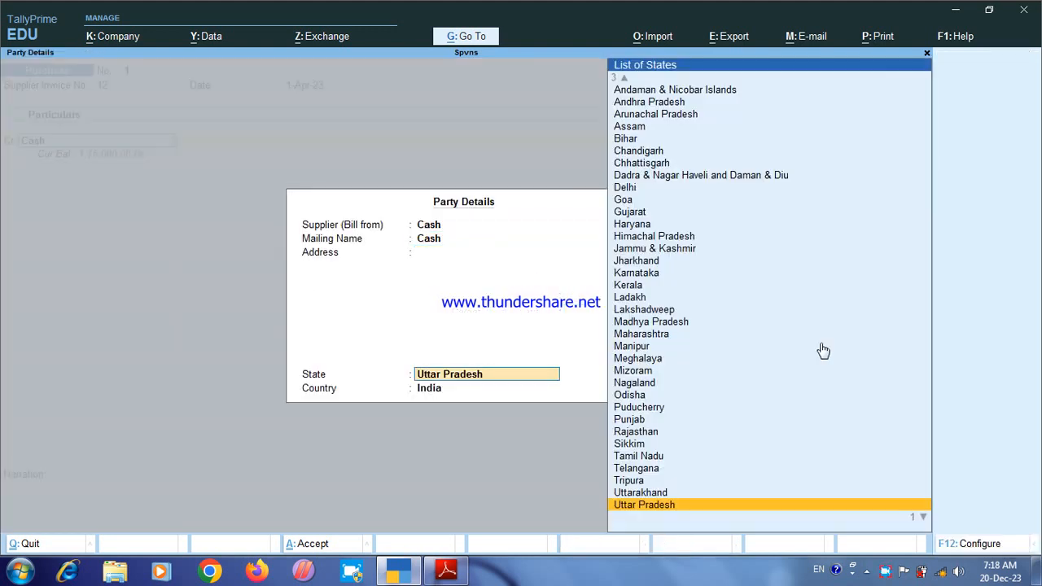
key("Return")
key("Return")
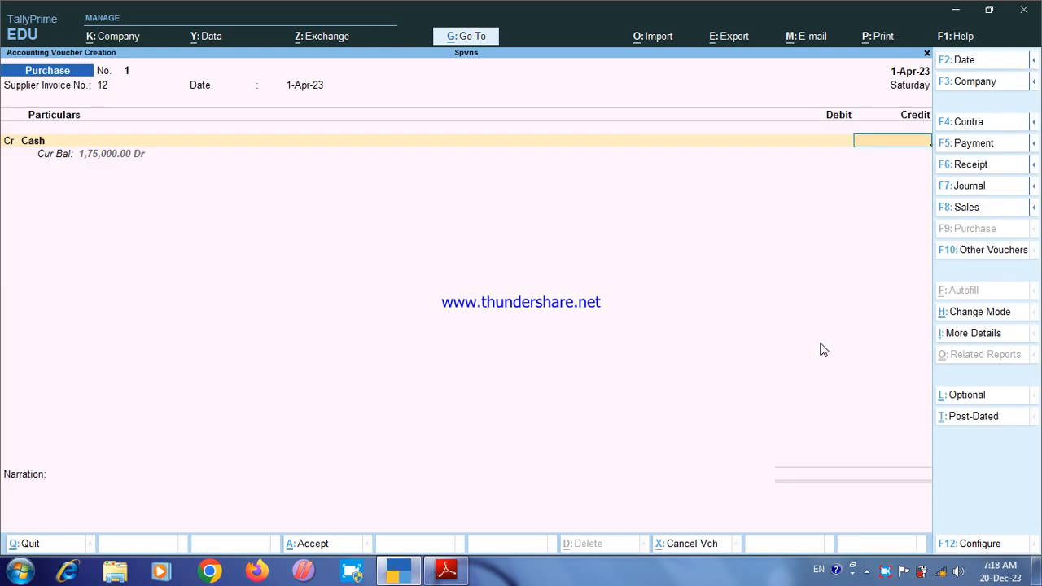
Credit Cash with 75,000, debit the Purchase ledger with the same amount and save the purchase voucher without a narration.
type("75000")
key("Return")
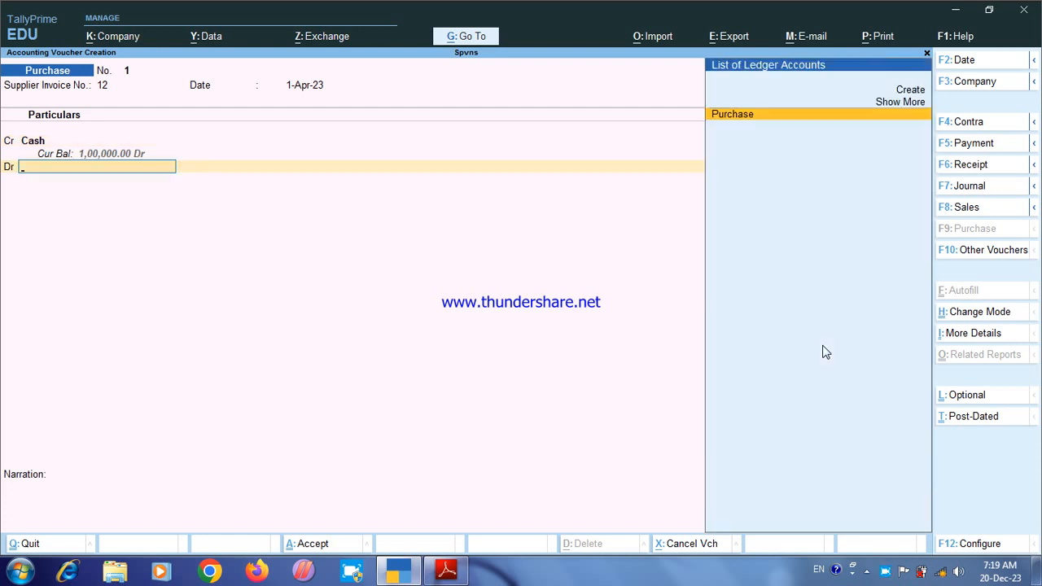
key("Return")
key("Return")
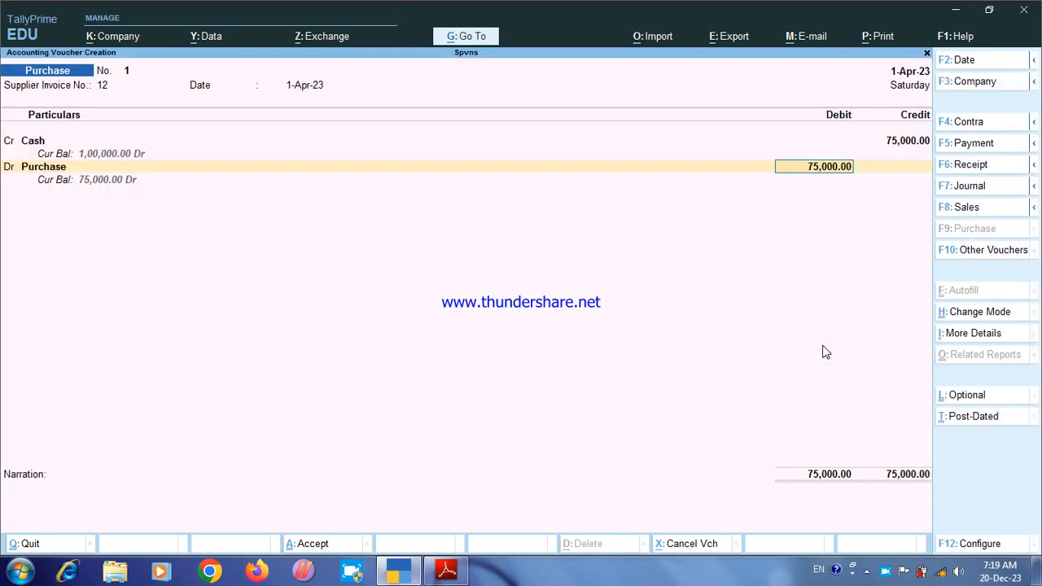
key("Return")
key("Return")
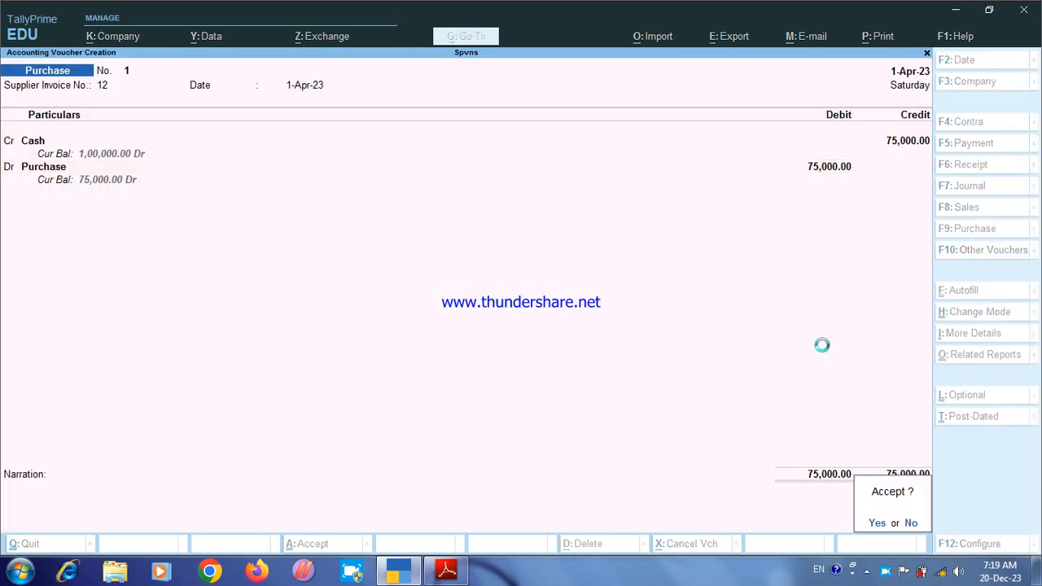
key("Return")
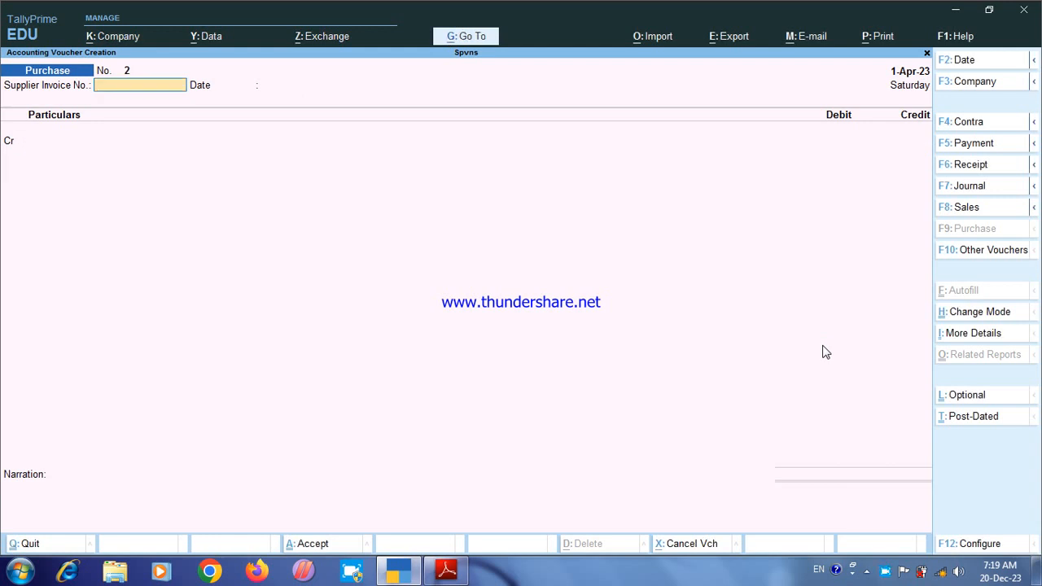
Start a new Sales voucher and change its mode to As Voucher.
key("F8")
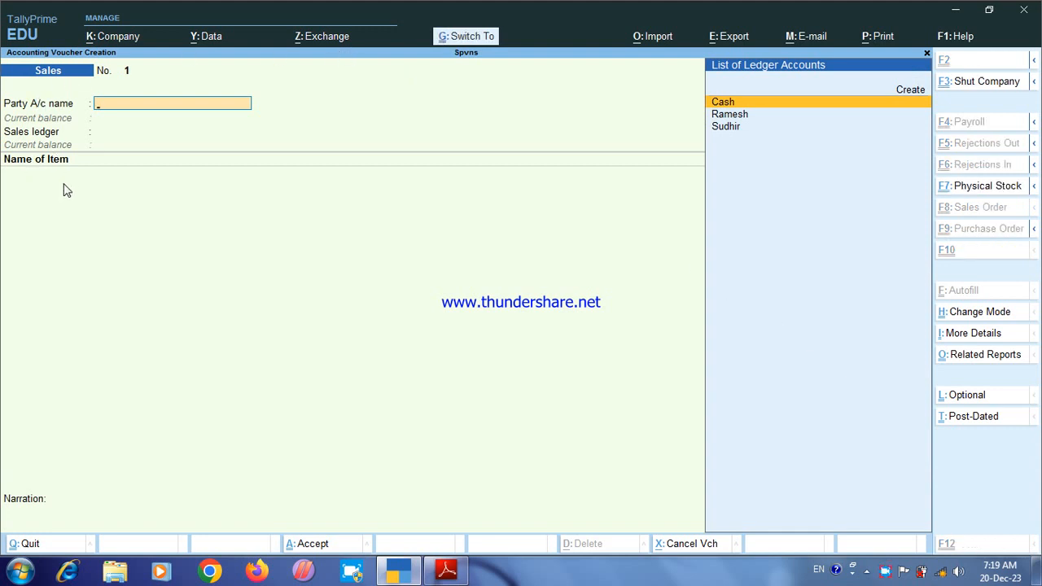
key("ctrl+h")
key("Down")
key("Down")
key("Return")
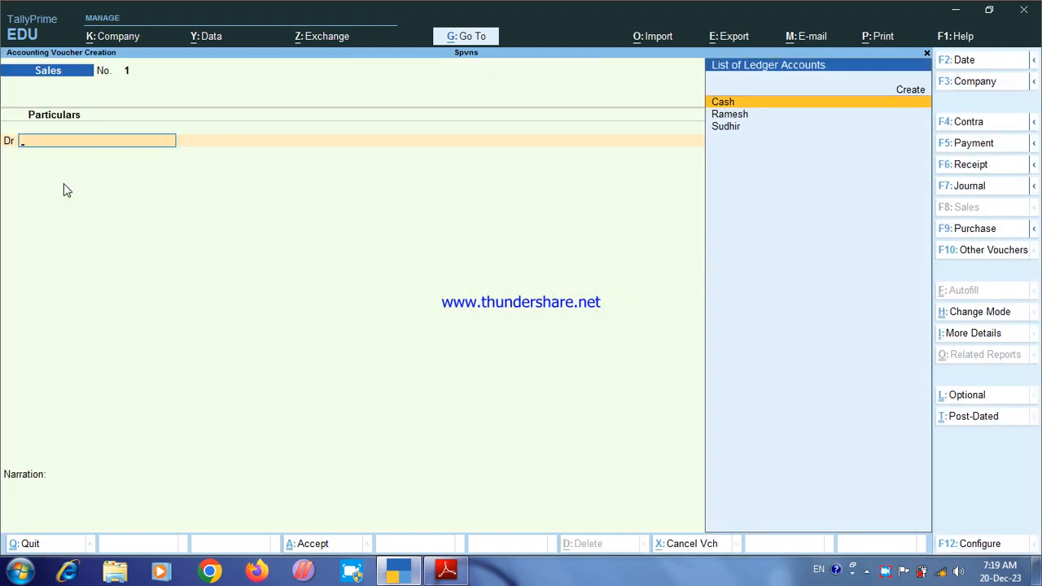
Choose the customer ledger listed directly after Cash as the debit party, accepting blank dispatch details and the default party details.
key("Down")
key("Return")
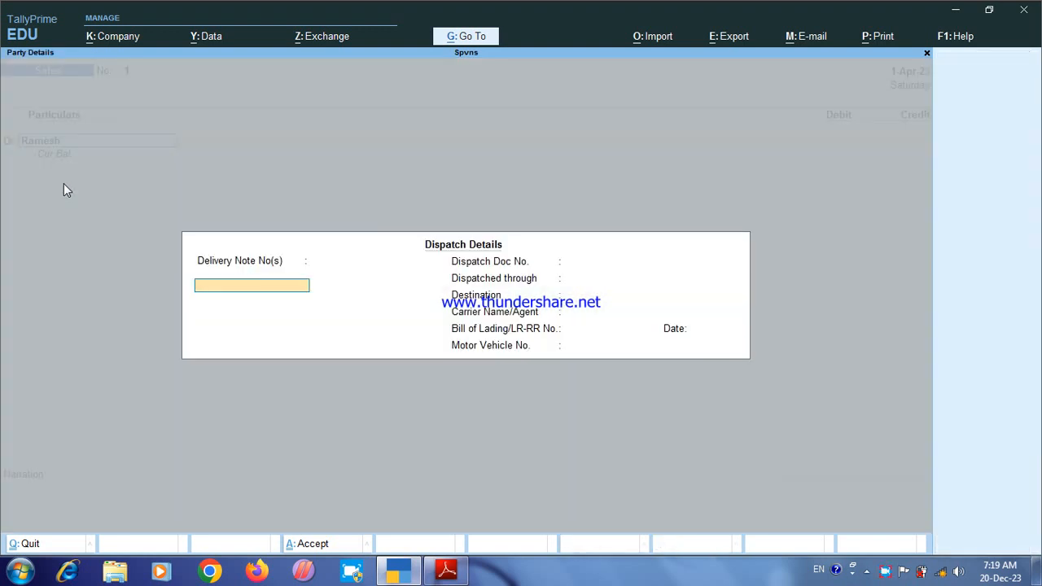
key("ctrl+a")
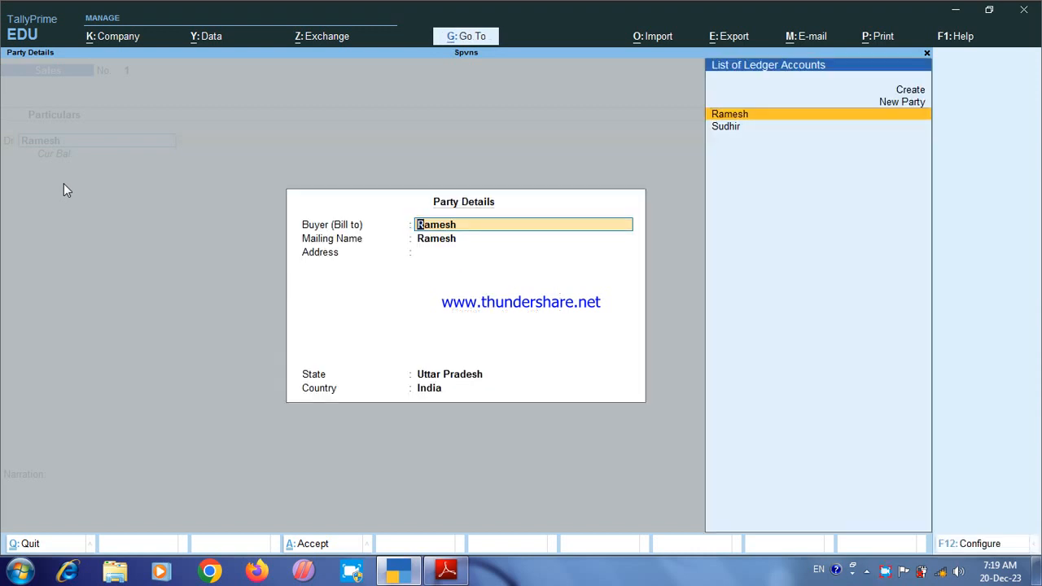
key("ctrl+a")
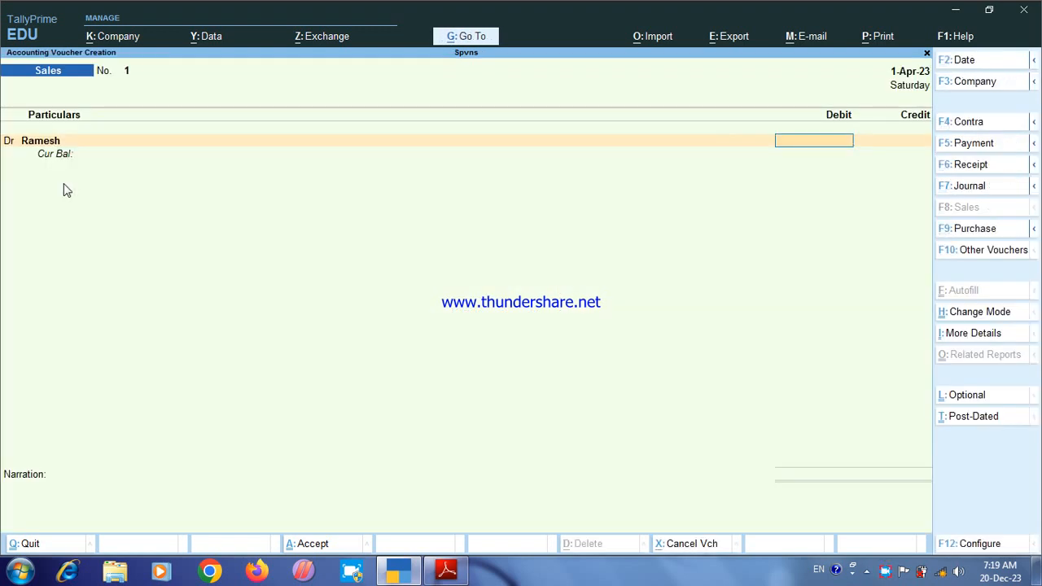
Debit the customer's ledger with 30,000 and record the bill-wise reference as On Account.
type("30000")
key("Return")
key("Down")
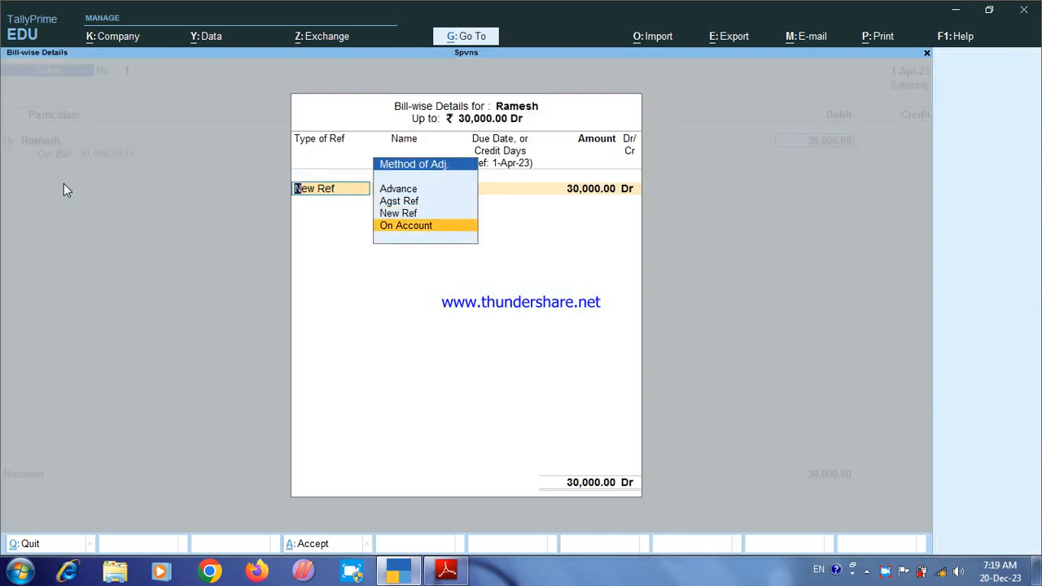
key("Return")
key("Return")
Credit the Sales ledger with 30,000, leave the inventory allocations and narration blank and save the sales voucher.
key("Return")
key("Return")
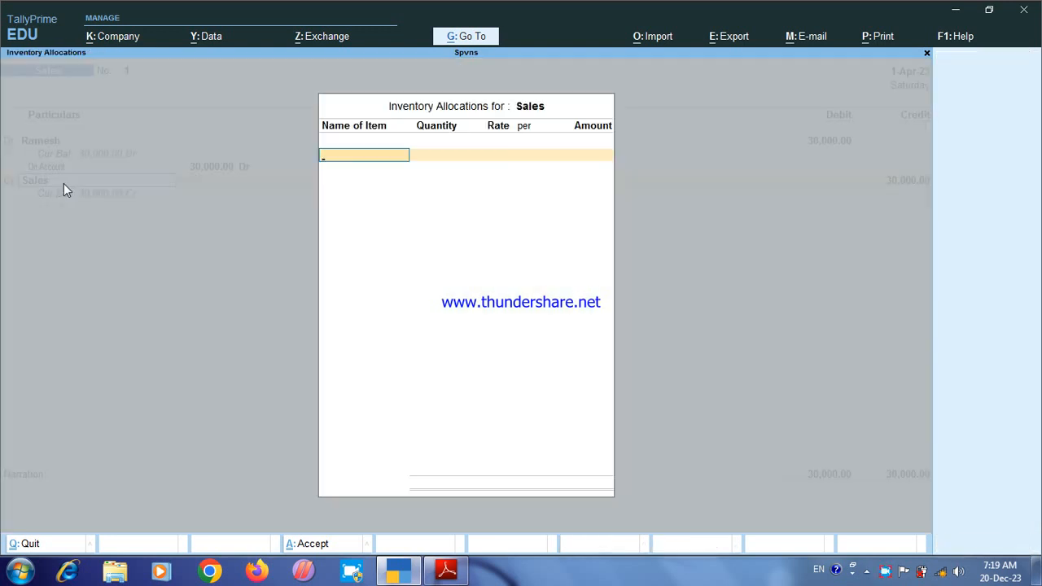
key("Return")
key("Return")
key("Return")
key("Return")
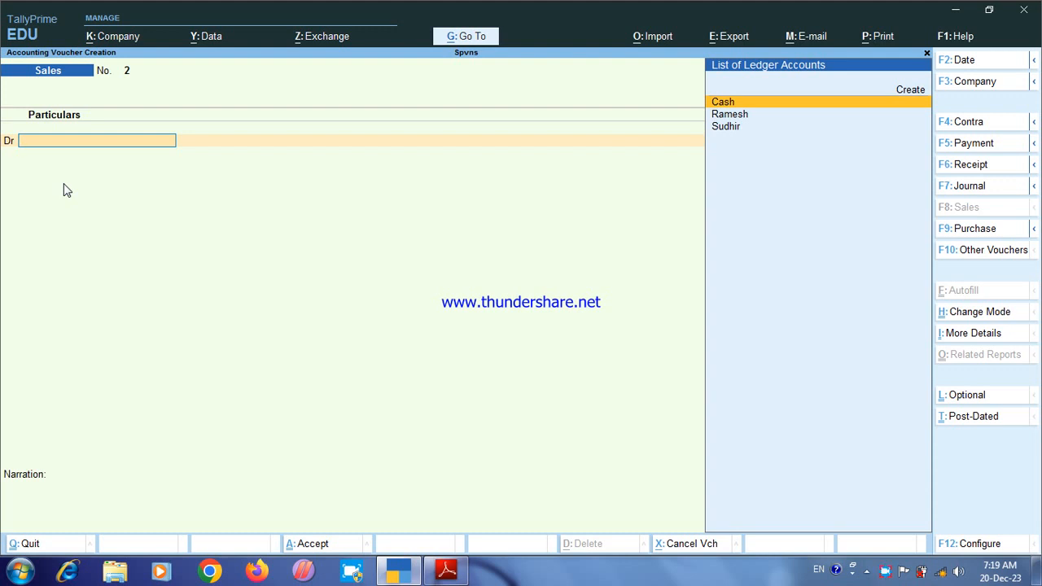
Start a new Payment voucher and debit the Wages ledger with 500.
key("F5")
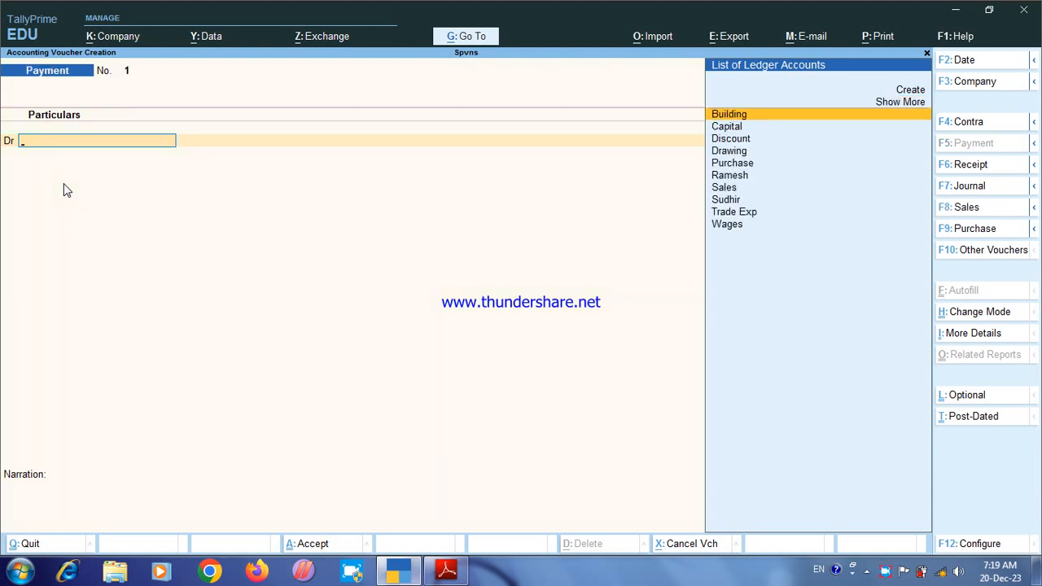
type("W")
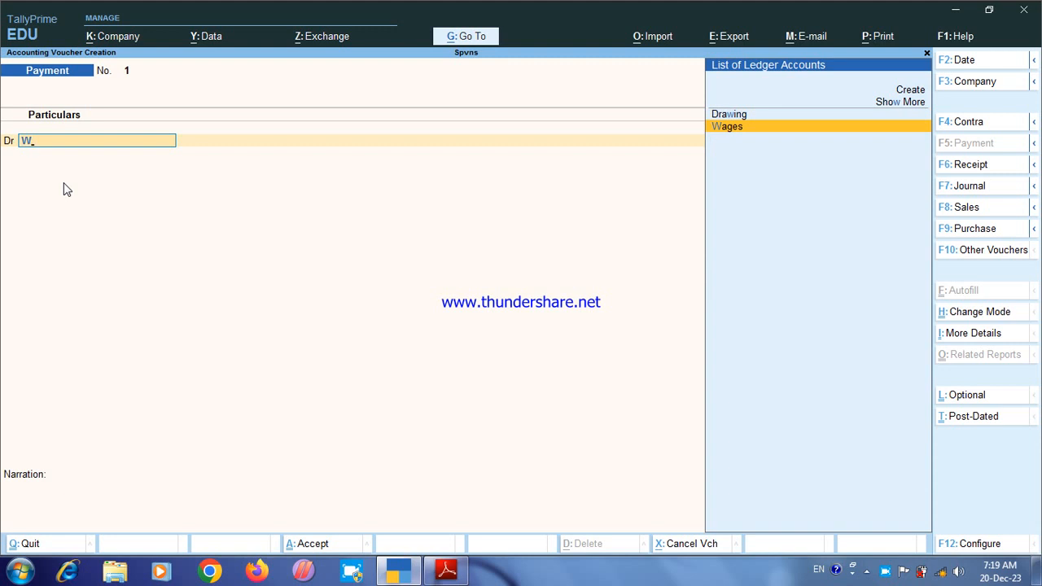
key("Return")
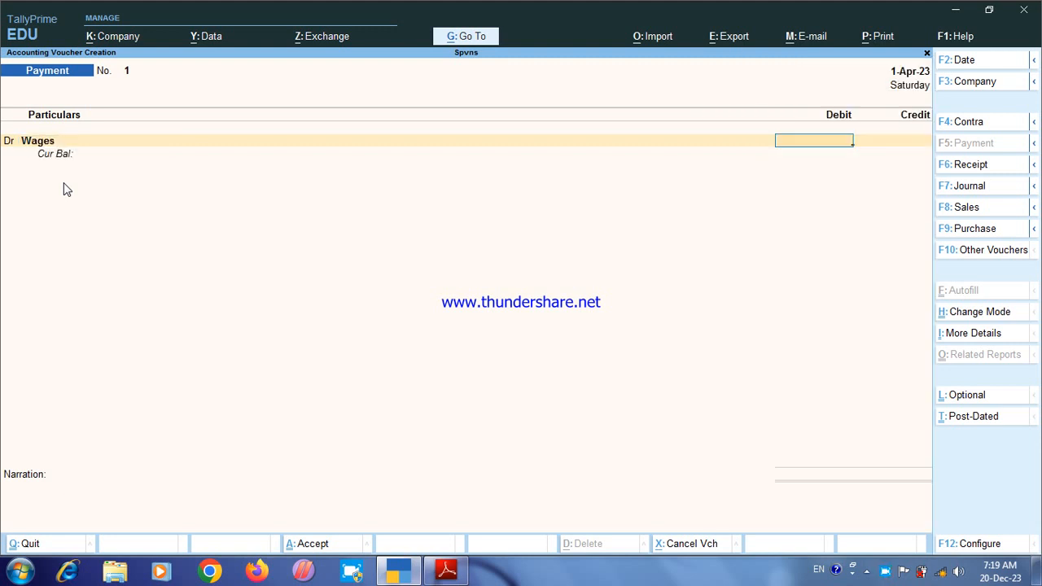
type("500")
key("Return")
Credit the Cash ledger with the 500 wages payment and save the payment voucher.
key("Down")
key("Down")
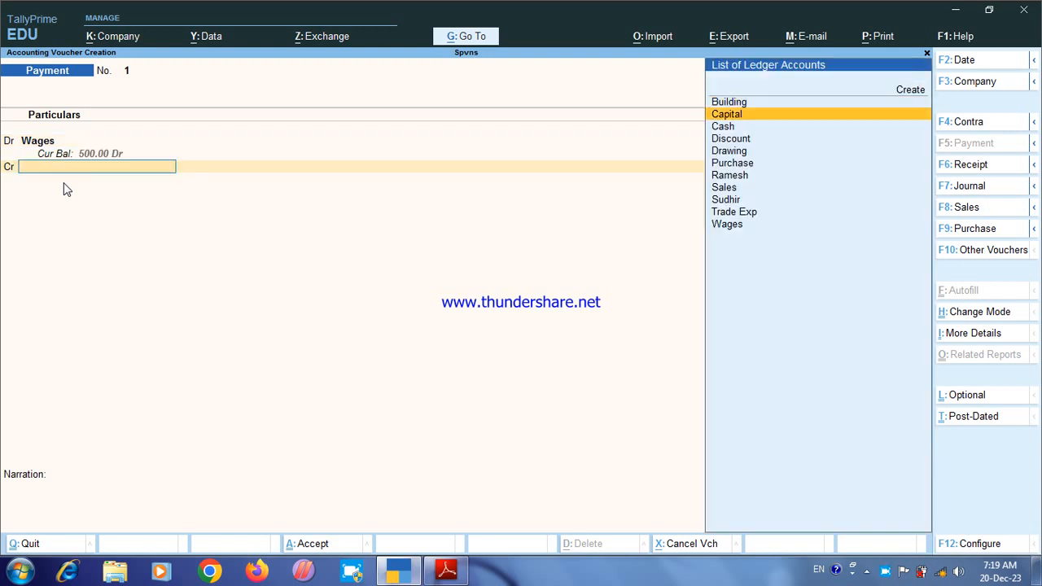
key("Return")
key("ctrl+a")
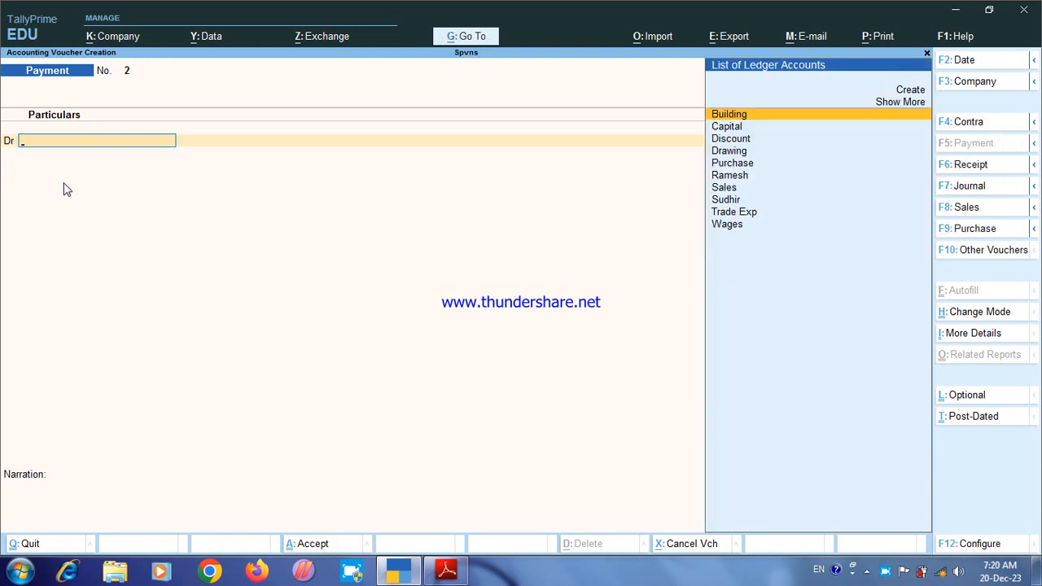
Start a second Sales voucher and change its mode from Item Invoice to As Voucher.
key("F8")
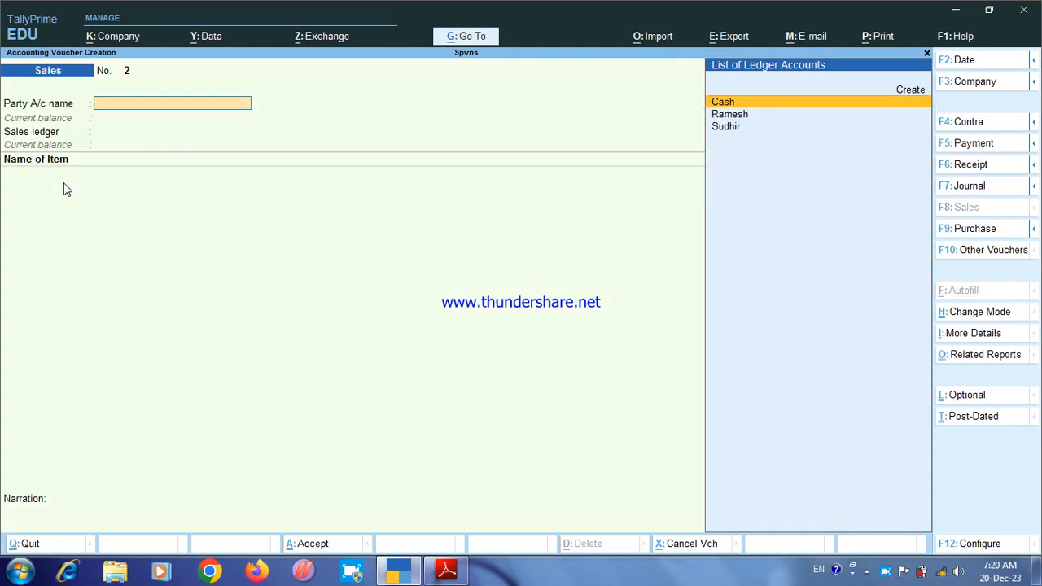
key("ctrl+h")
key("Down")
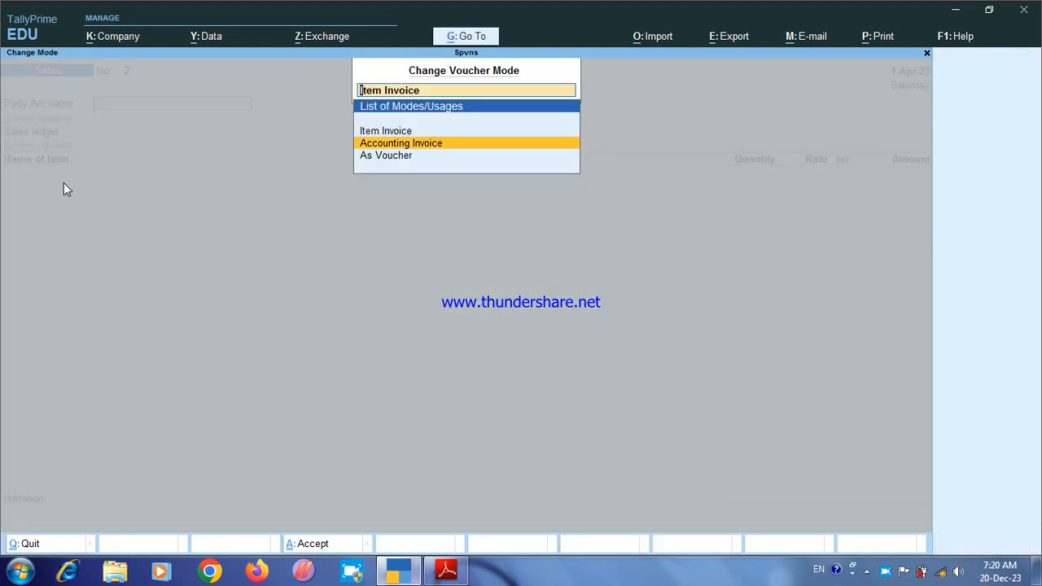
key("Down")
key("Return")
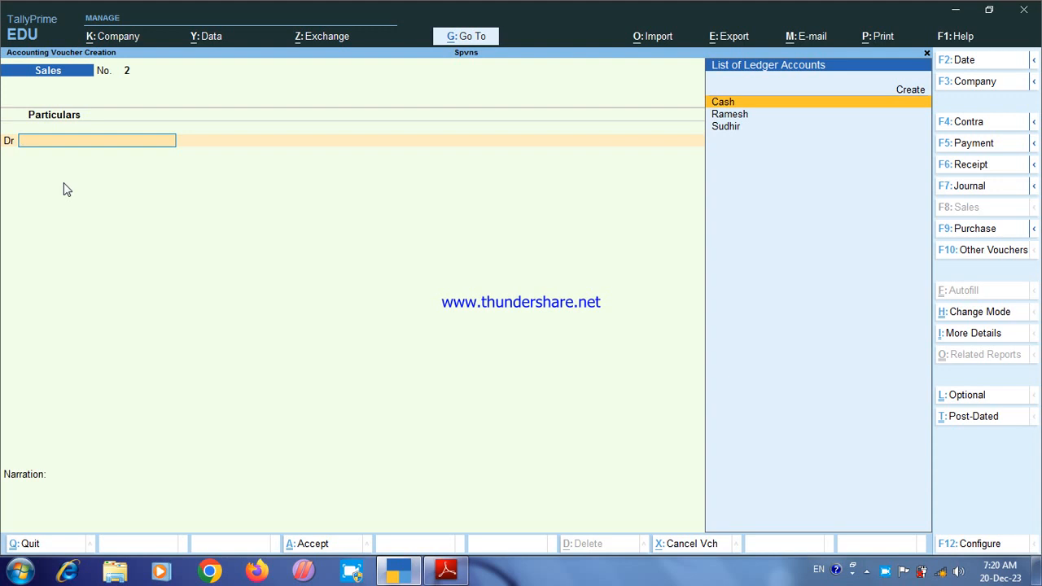
Choose Cash as the sales voucher's debit ledger, accepting blank dispatch details and the default party details.
key("Return")
key("Return")
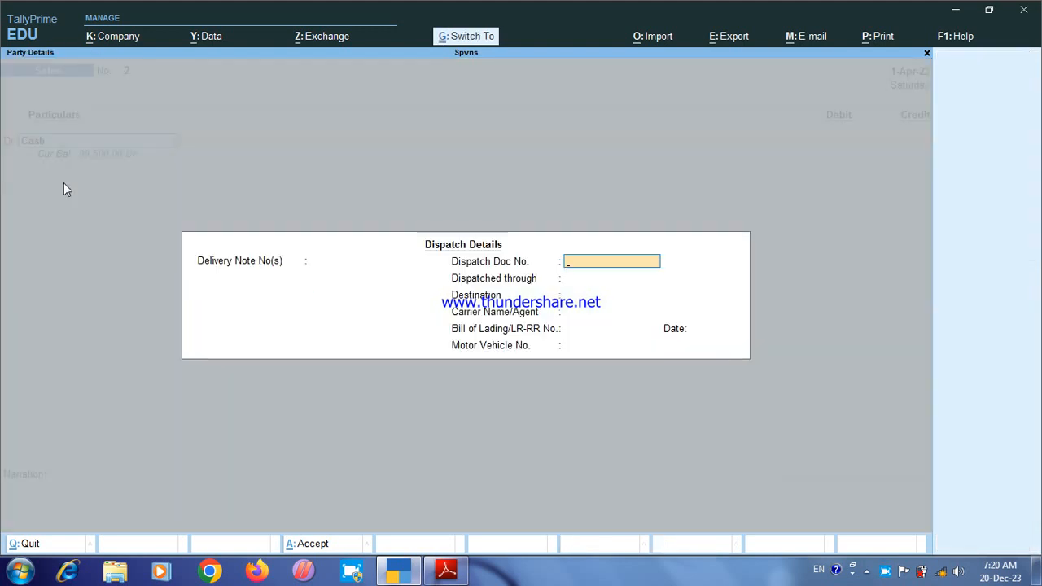
key("ctrl+a")
key("ctrl+a")
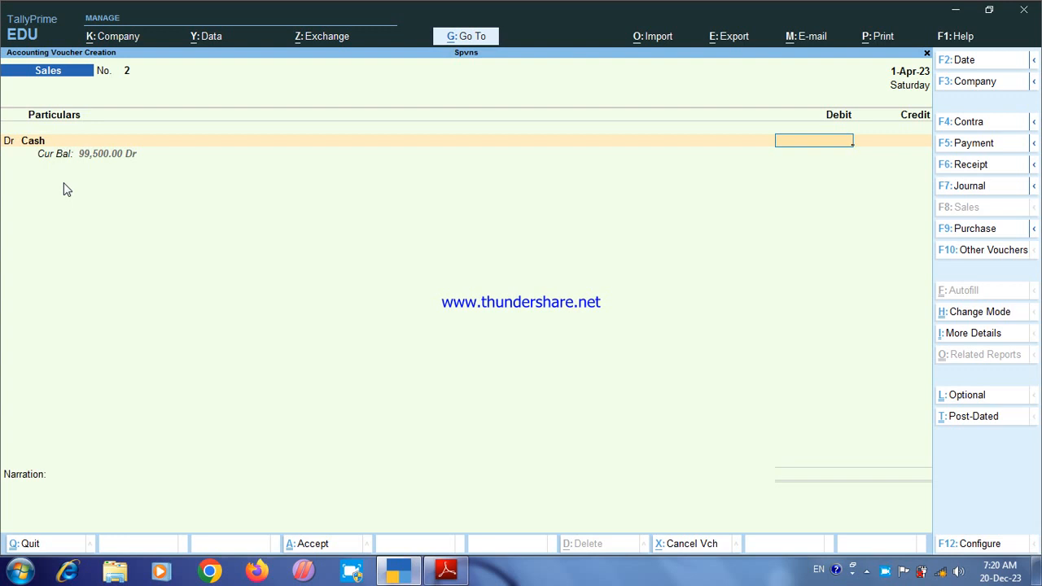
Debit Cash with 10,000, credit Sales with the same amount without inventory allocations or narration, and save the sales voucher.
type("10000")
key("Return")
key("Return")
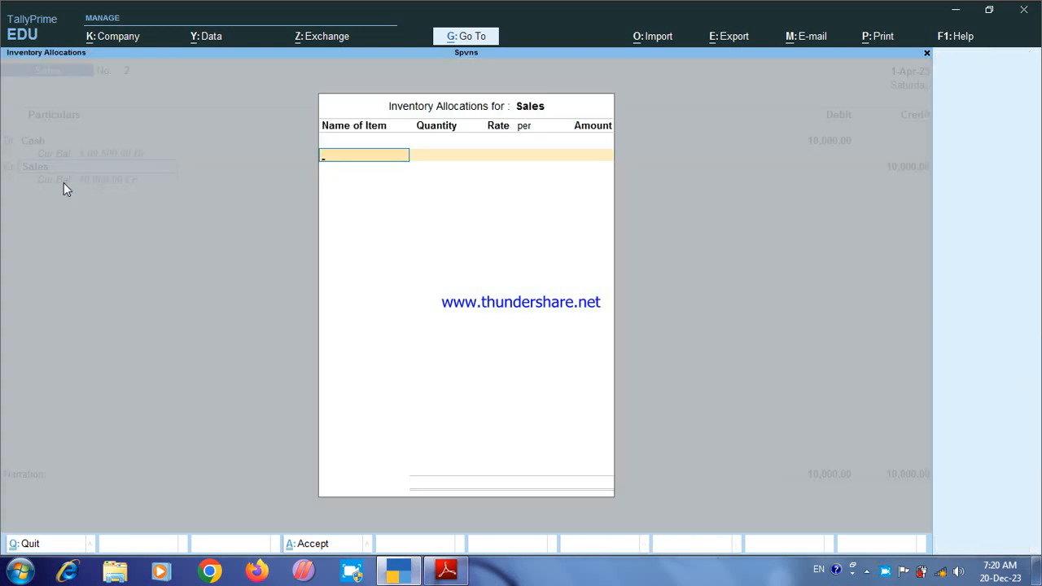
key("Return")
key("Return")
key("Return")
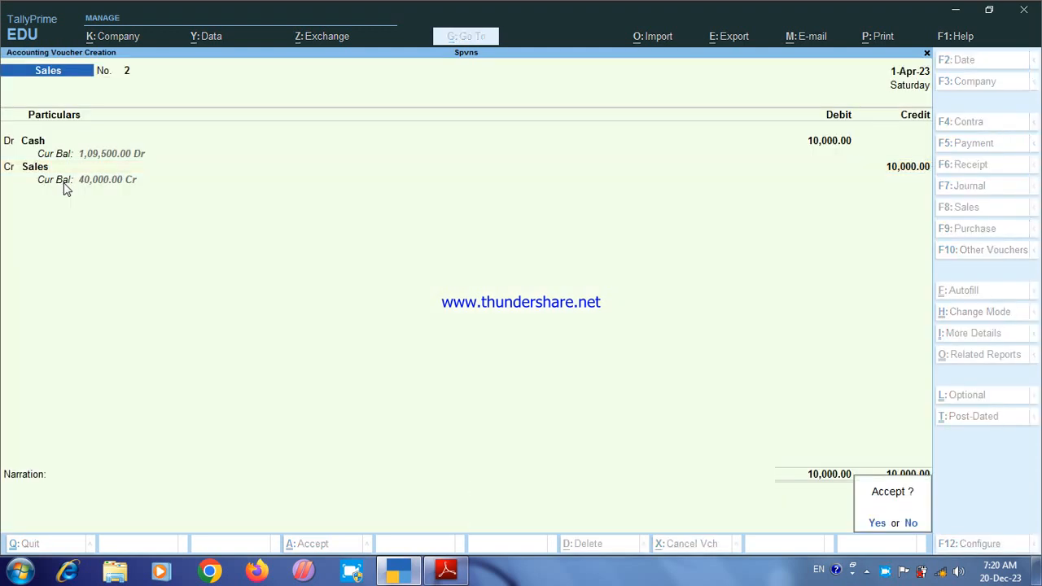
key("Return")
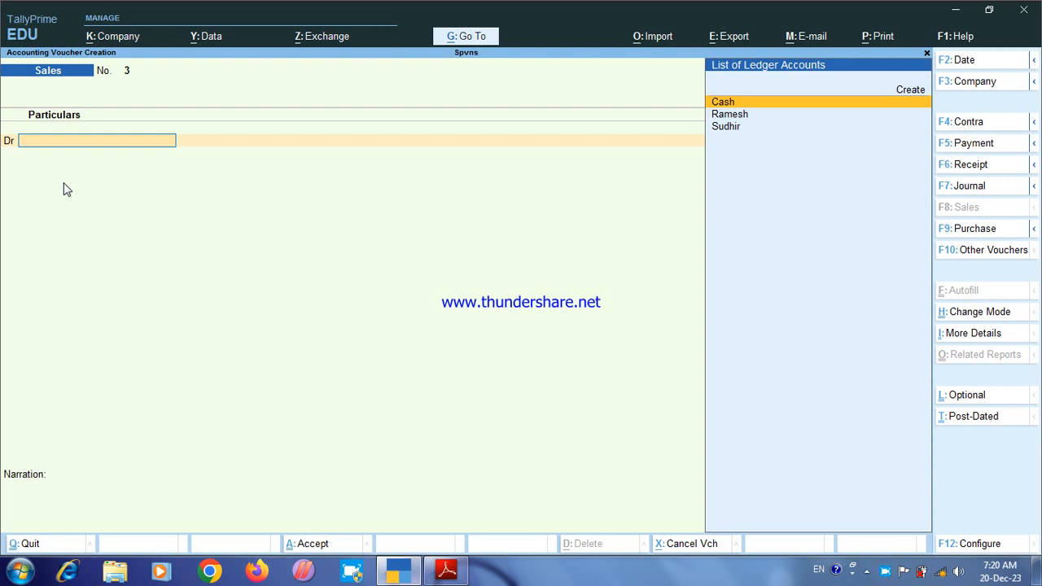
Start a Payment voucher and debit the Trade Exp ledger with 700.
key("F5")
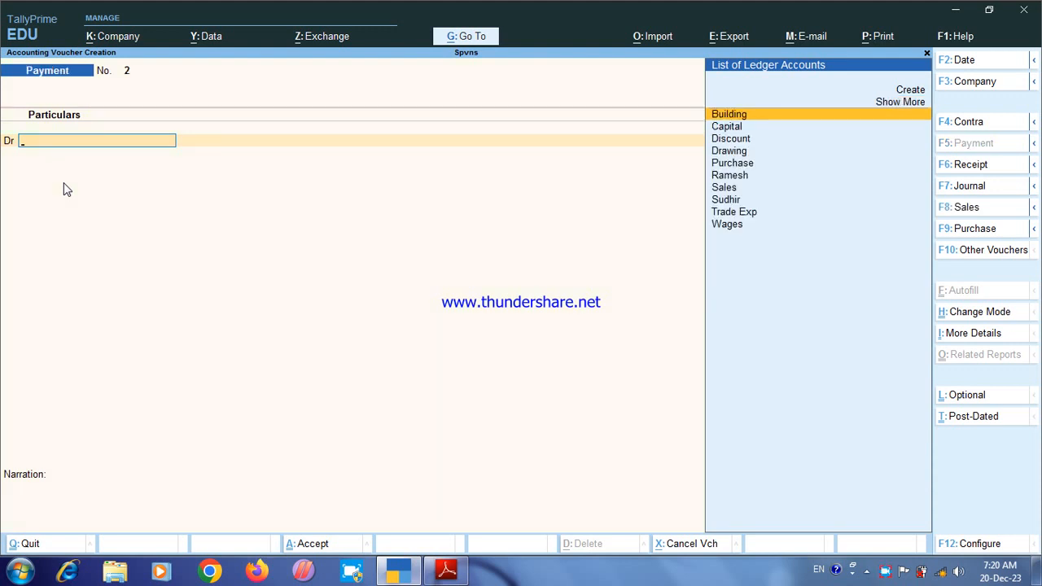
type("t")
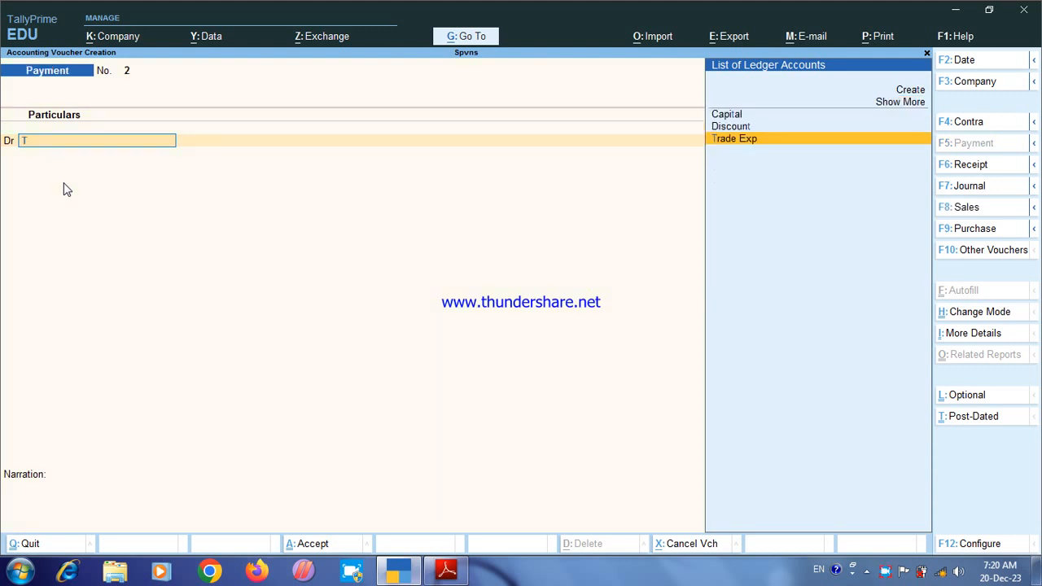
key("Return")
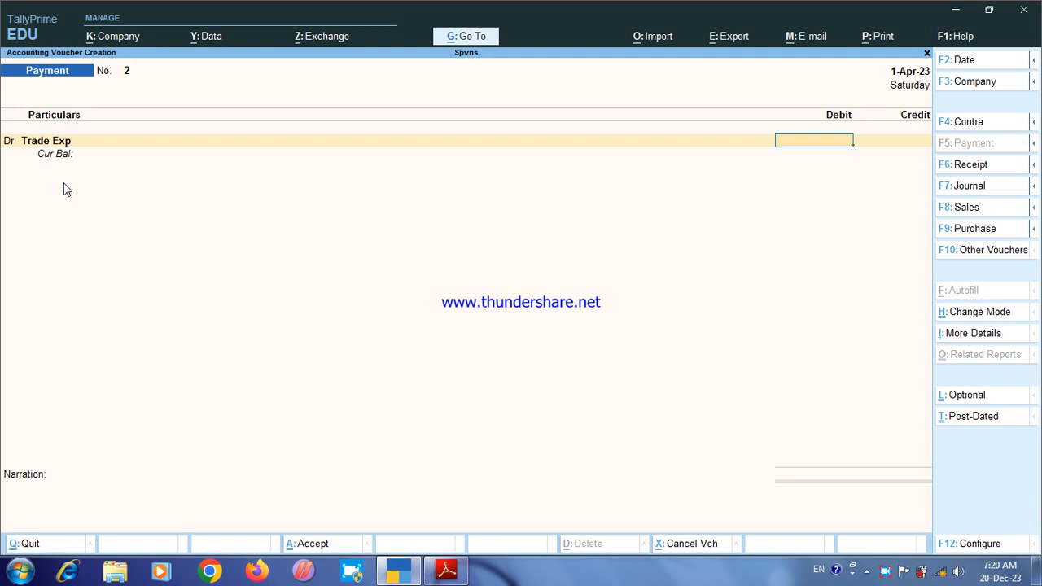
type("700")
key("Return")
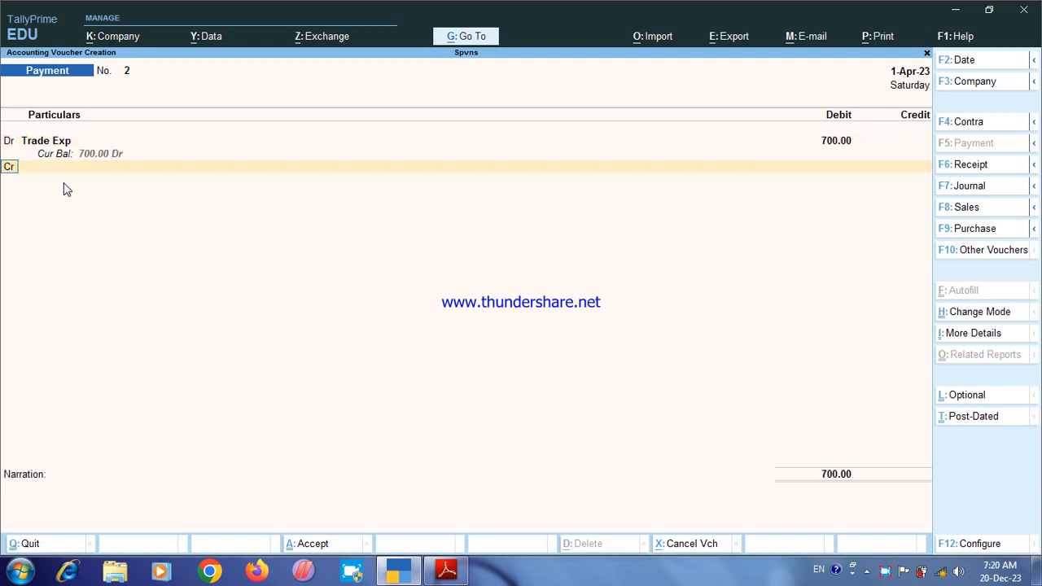
Credit the Cash ledger with the 700 trade expense and save the payment voucher without narration.
key("Down")
key("Down")
key("Return")
key("Return")
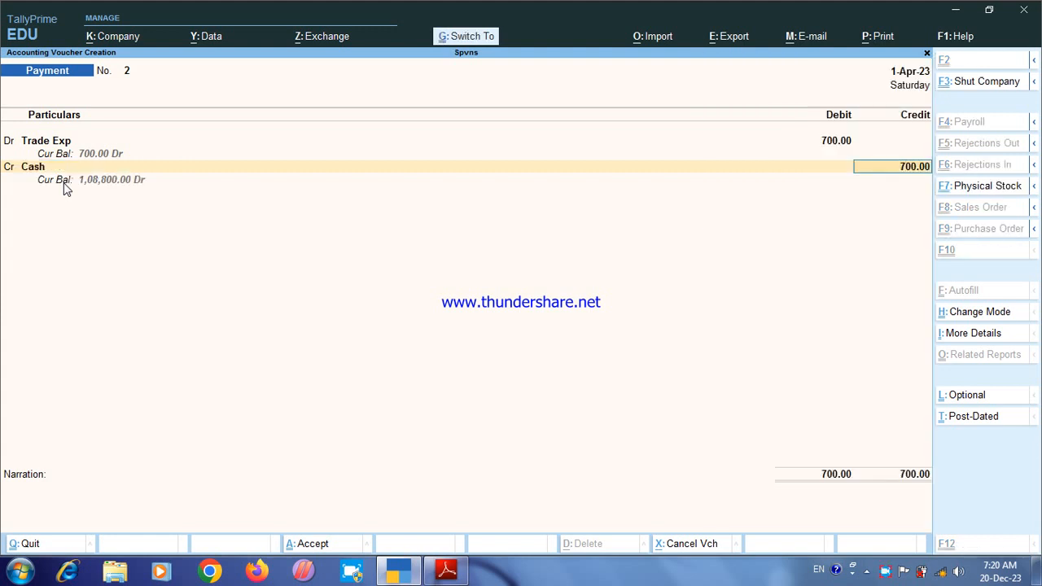
key("Return")
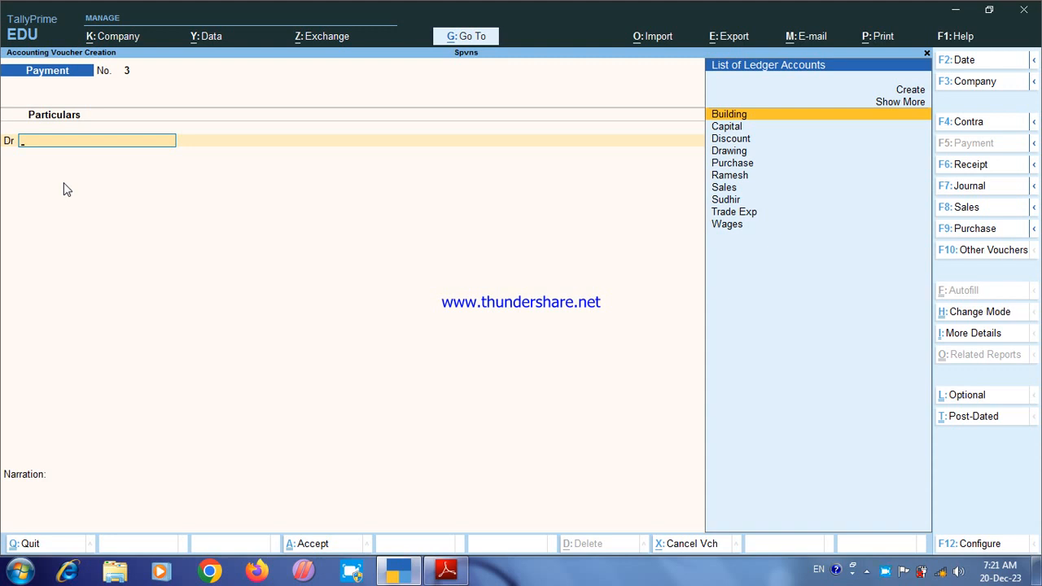
Start a Receipt voucher and choose the customer's ledger as the credit ledger, with On Account as the bill reference type.
key("F6")
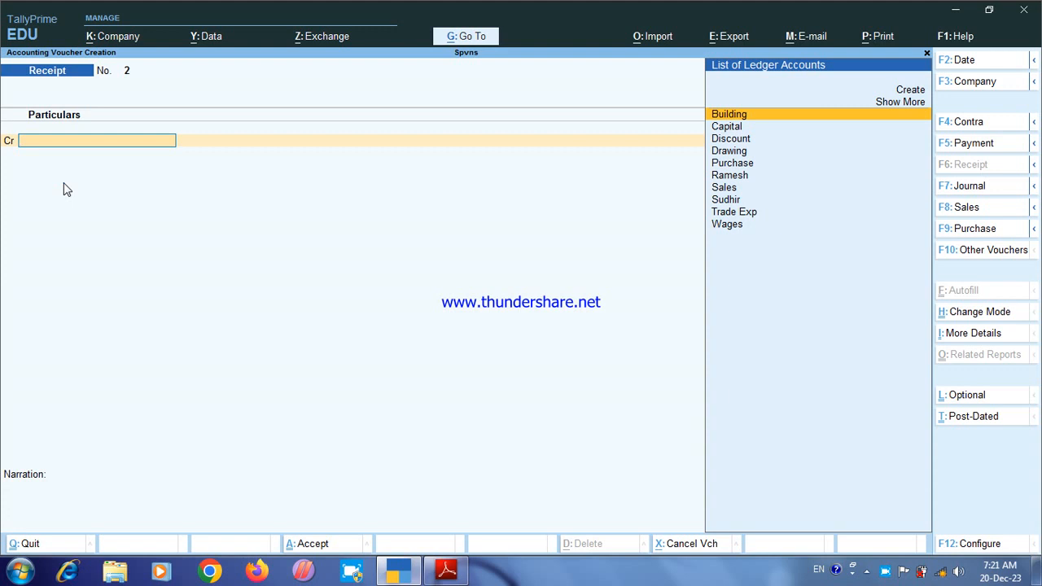
key("Down")
key("Down")
type("R")
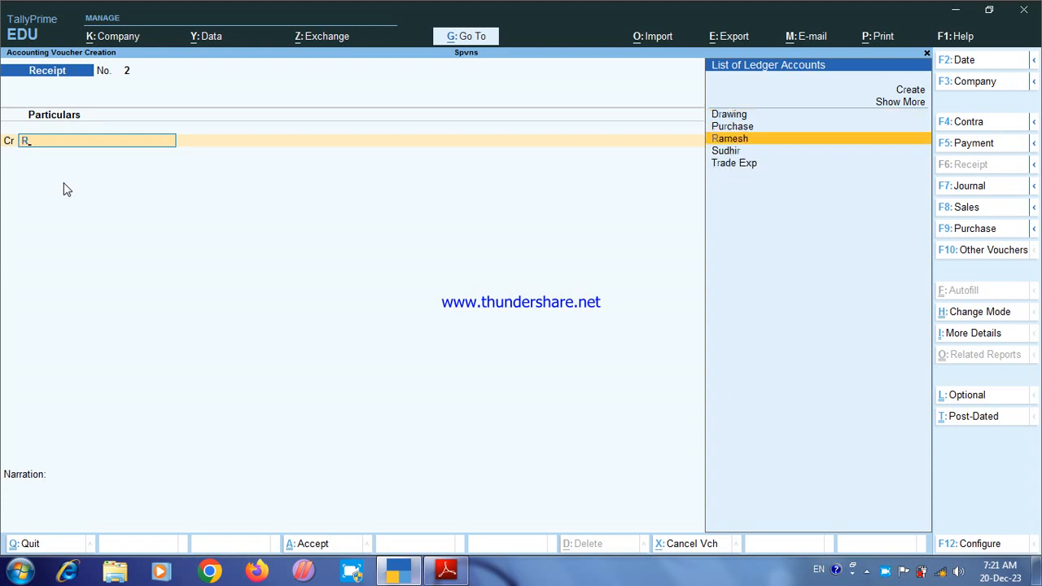
key("Return")
key("Return")
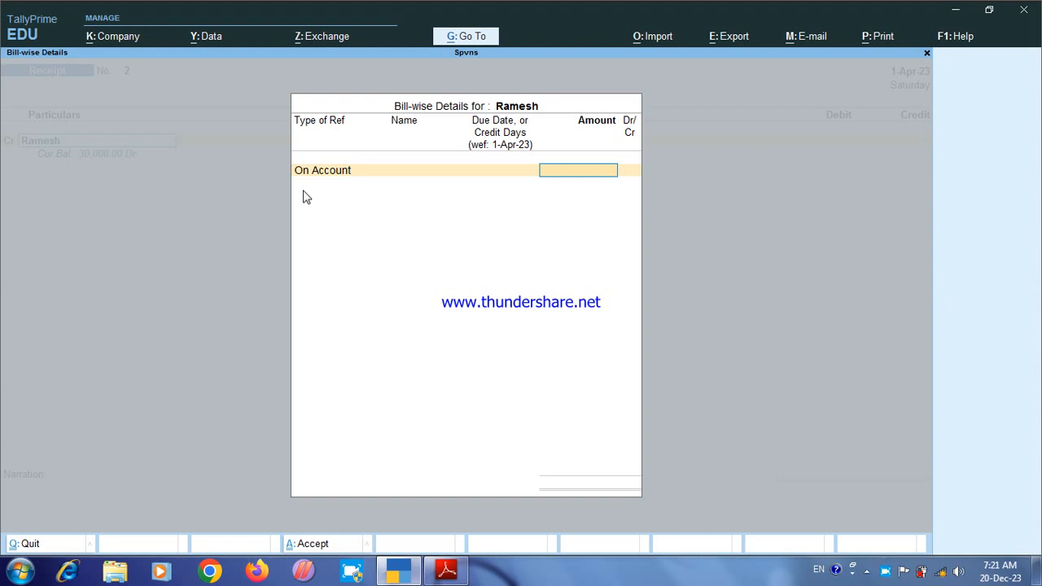
Set the customer's On Account amount to 30,000 Cr and accept the bill-wise details.
type("2")
key("BackSpace")
type("30,000")
key("Return")
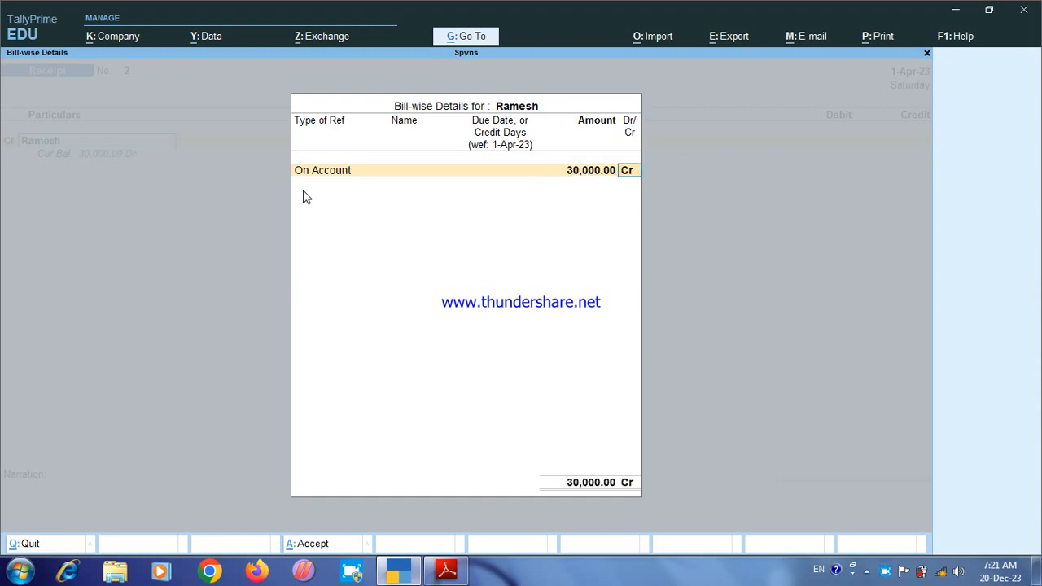
key("Return")
key("Return")
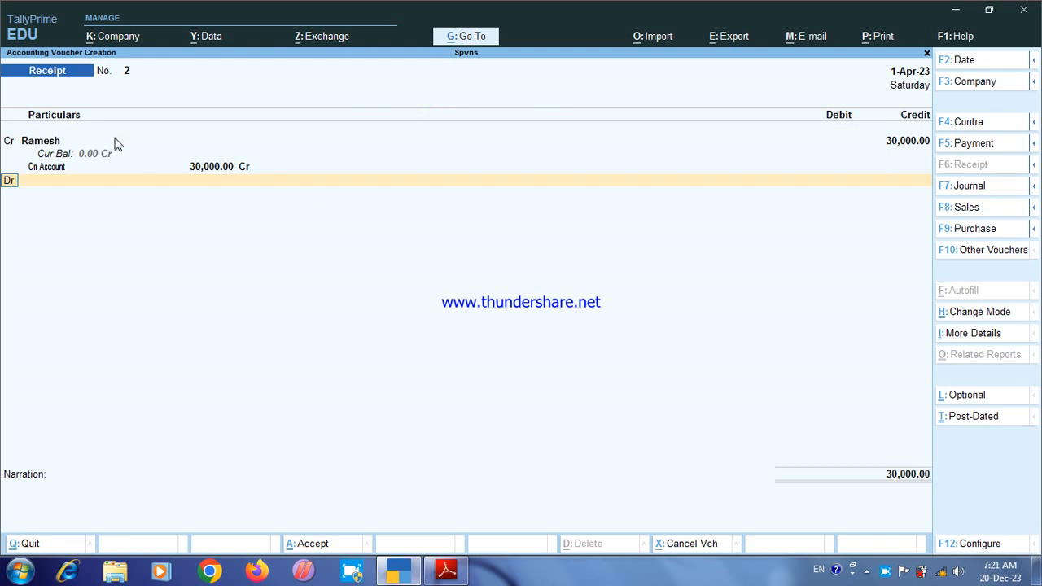
Debit the Cash ledger with 29,500 in the receipt voucher.
type("c")
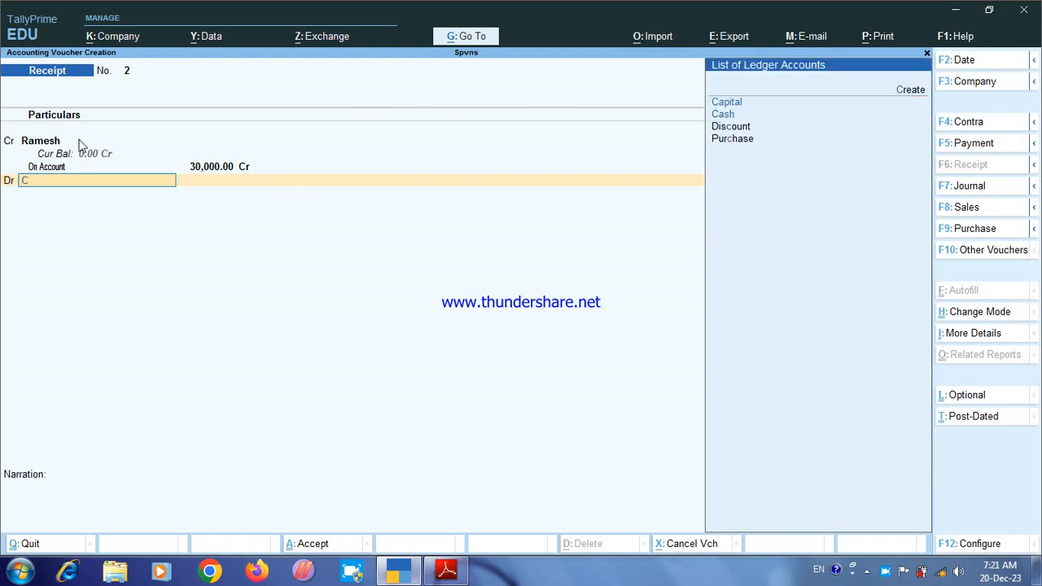
key("Down")
key("Return")
type("2")
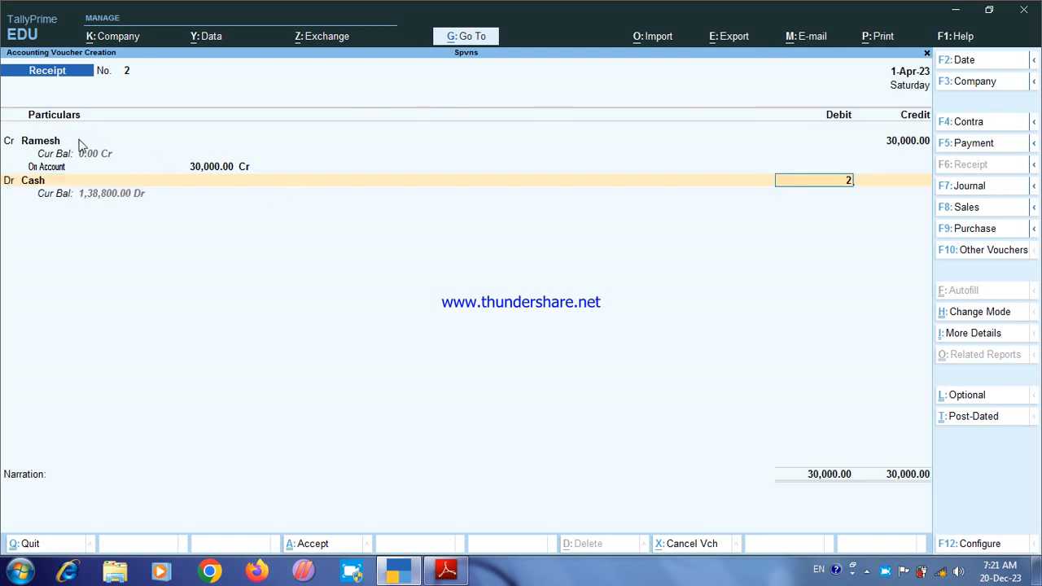
type("9500")
key("Return")
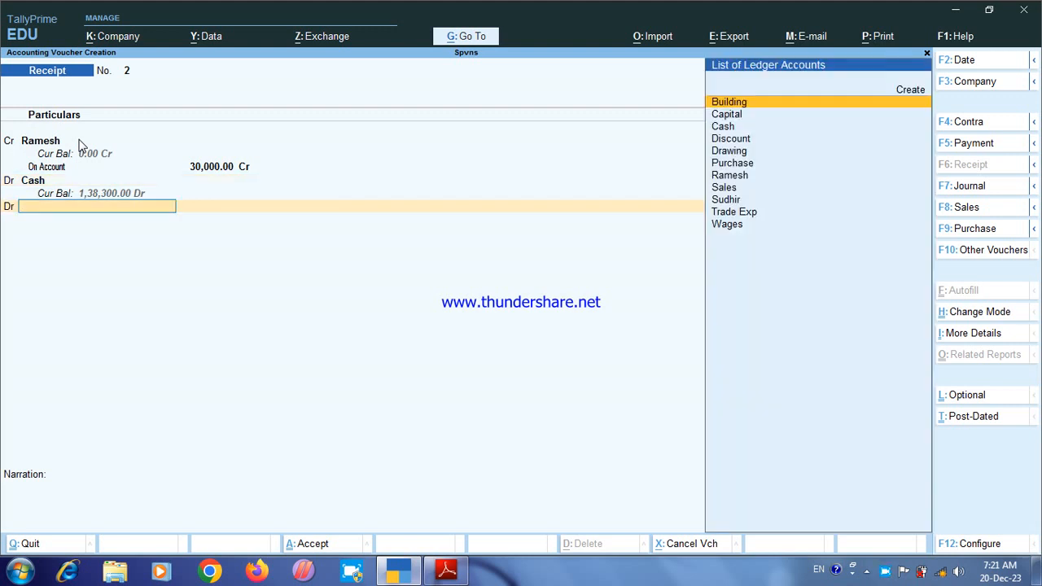
Debit the Discount ledger with the remaining 500 and save the receipt voucher without narration.
key("Down")
key("Down")
key("Down")
key("Return")
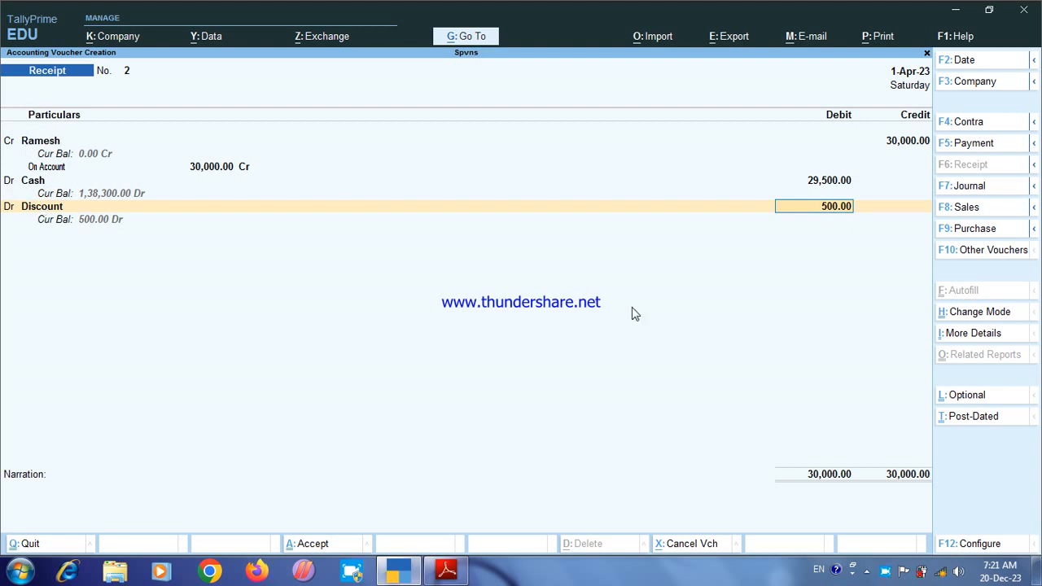
key("Return")
key("Return")
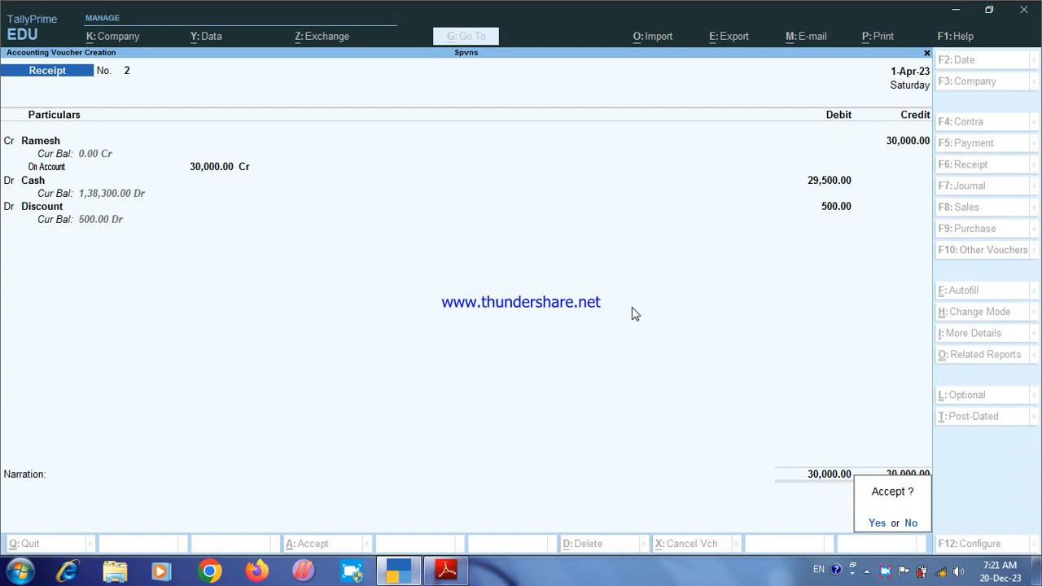
key("Return")
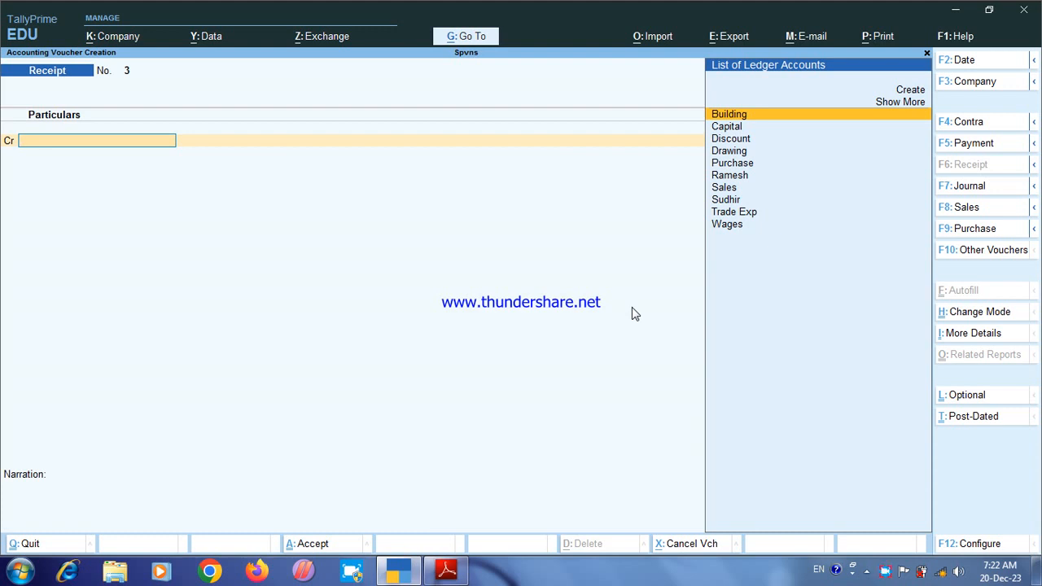
Start a Purchase voucher in As Voucher mode and enter supplier invoice number 33 with the default date 1-Apr-23.
key("F9")
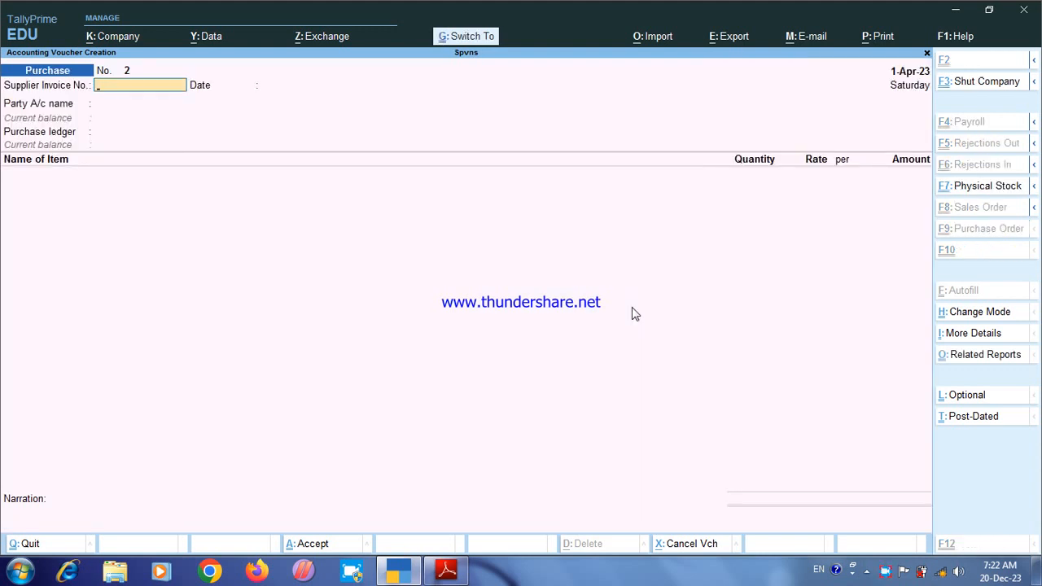
key("ctrl+h")
key("Down")
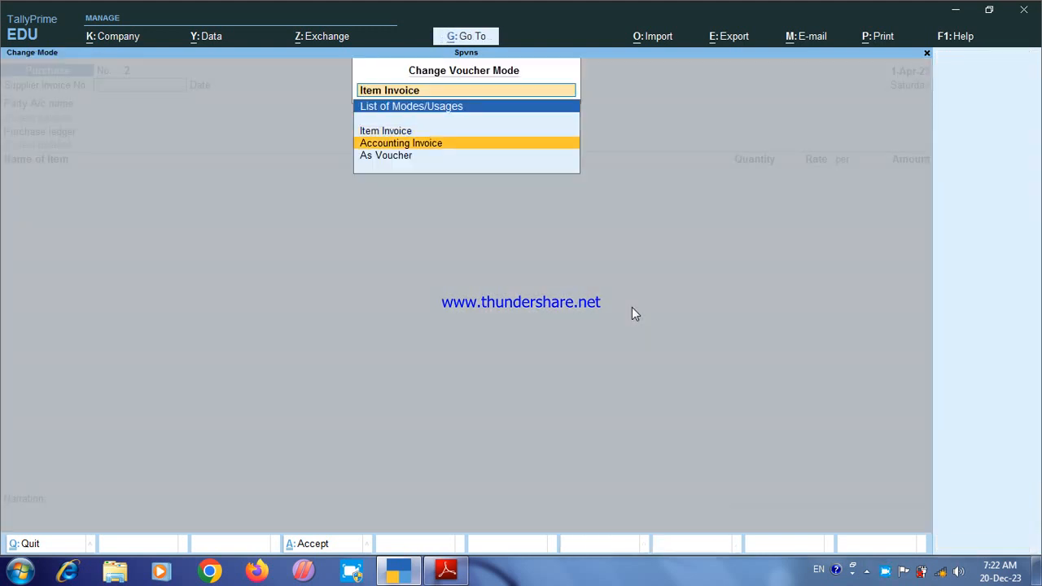
key("Down")
key("Return")
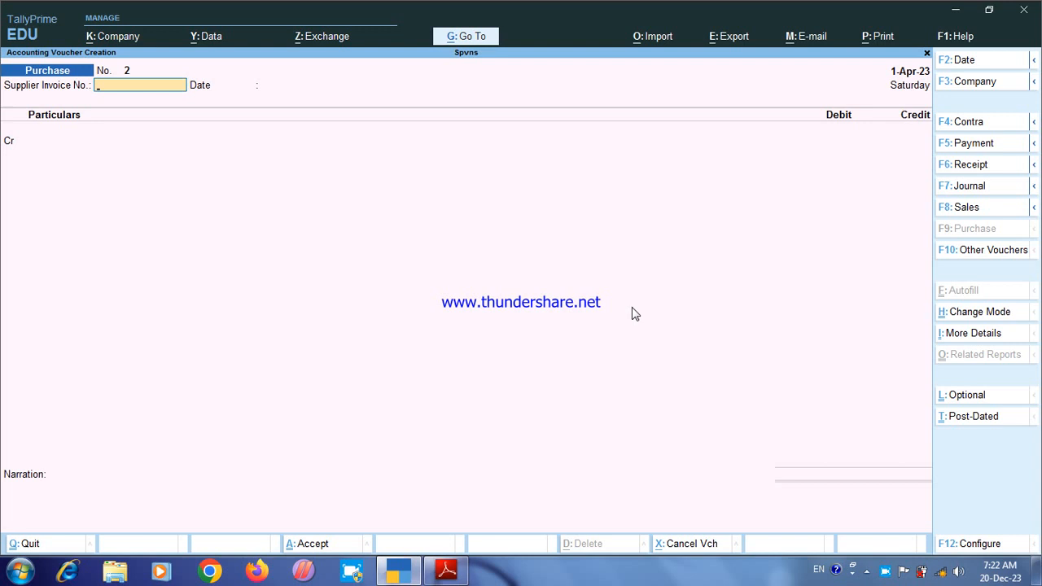
type("33")
key("Return")
key("Return")
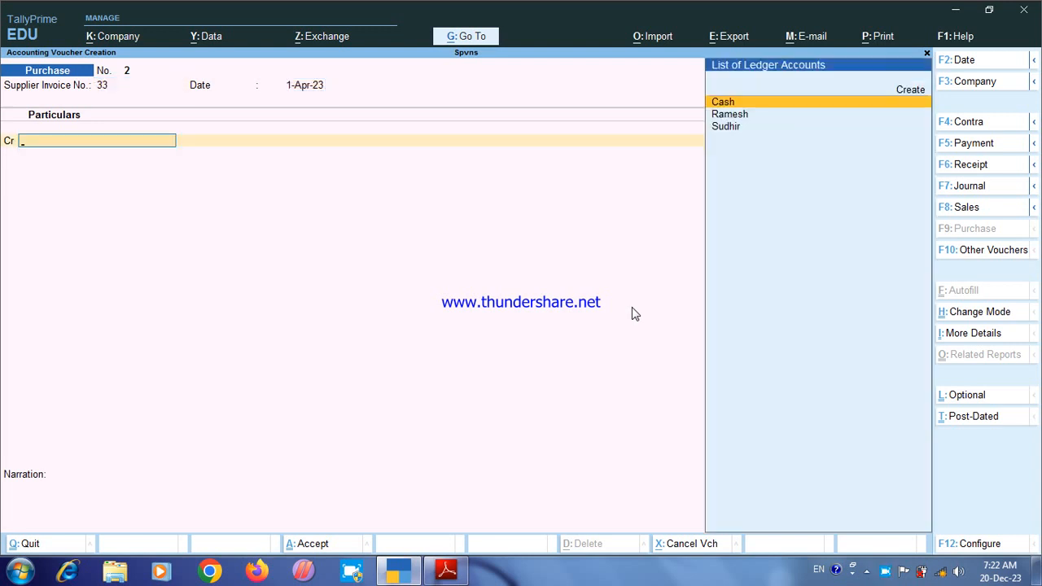
Choose the supplier's ledger as the purchase voucher's credit ledger, accepting blank receipt details and the default party details.
key("Down")
key("Down")
key("Return")
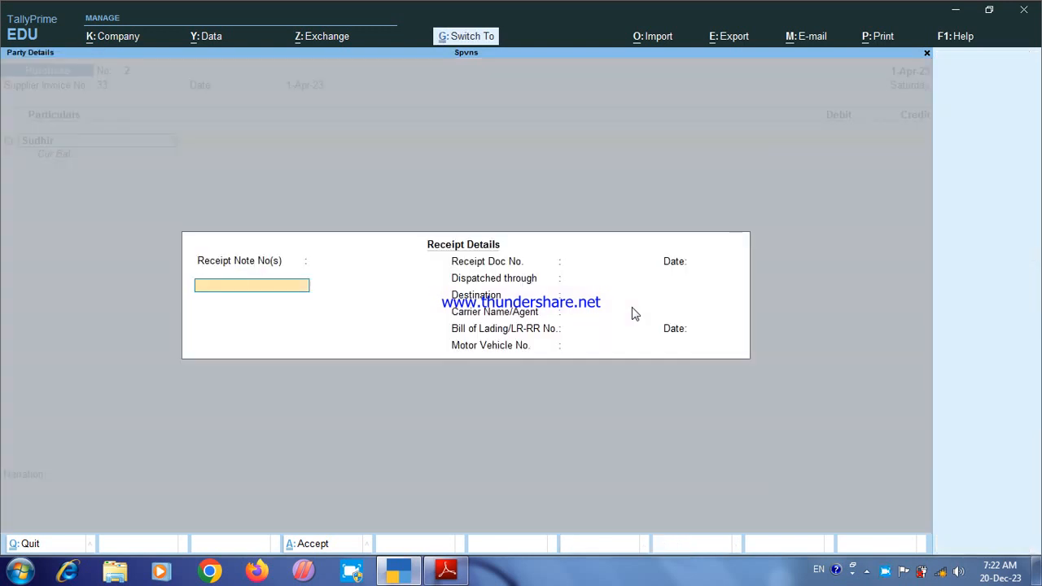
key("ctrl+a")
key("ctrl+a")
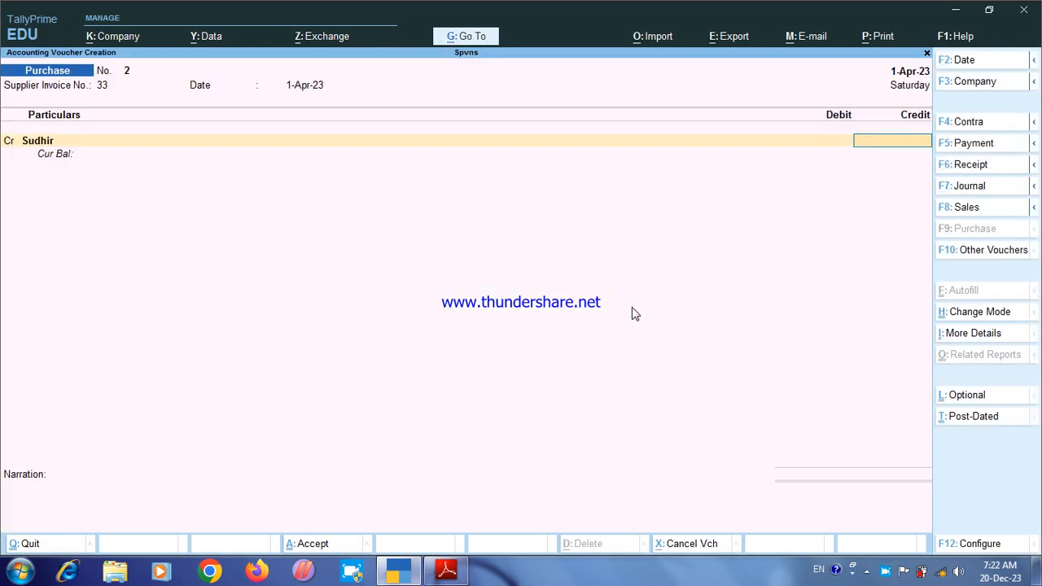
Credit the supplier's ledger with 27,000 and allocate the full amount as On Account.
type("27000")
key("Return")
key("Down")
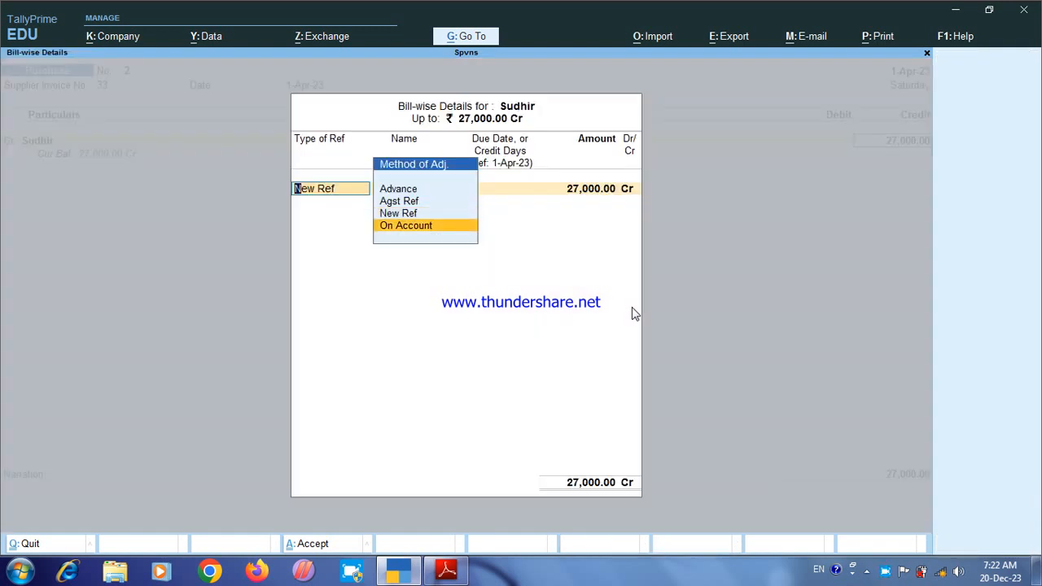
key("Return")
key("Return")
key("Return")
Debit the Purchase ledger with 27,000 without inventory allocations or narration, and save the purchase voucher.
key("Return")
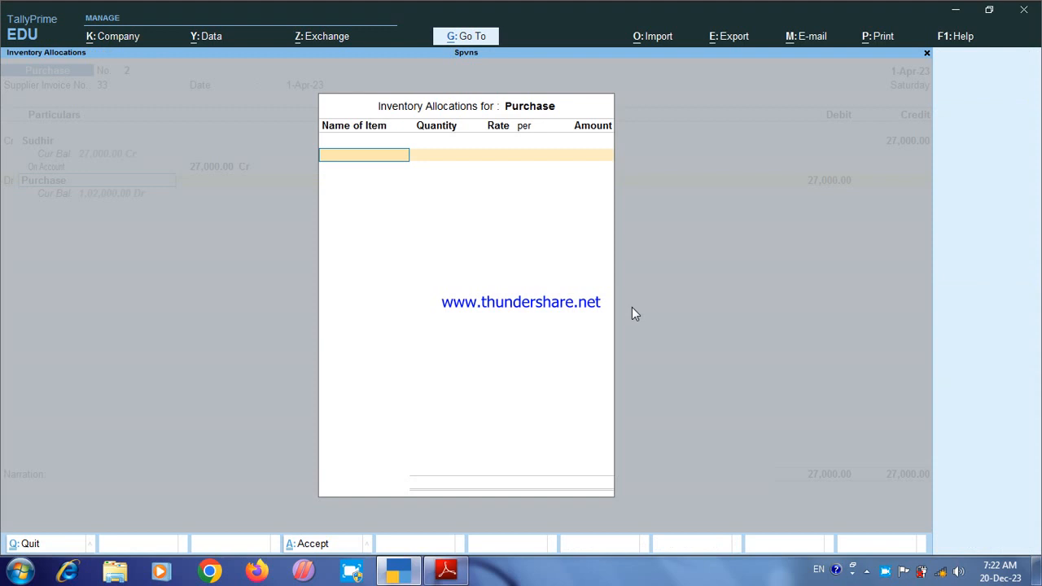
key("Return")
key("Return")
key("Return")
key("Return")
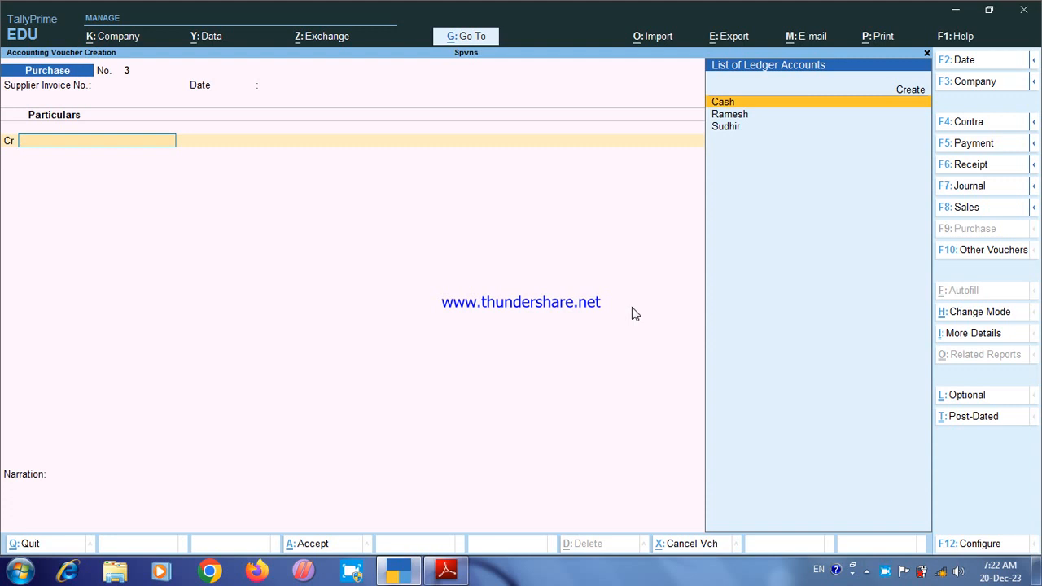
Start a Payment voucher and create a Carriage ledger under Direct Expenses as its debit ledger.
key("F5")
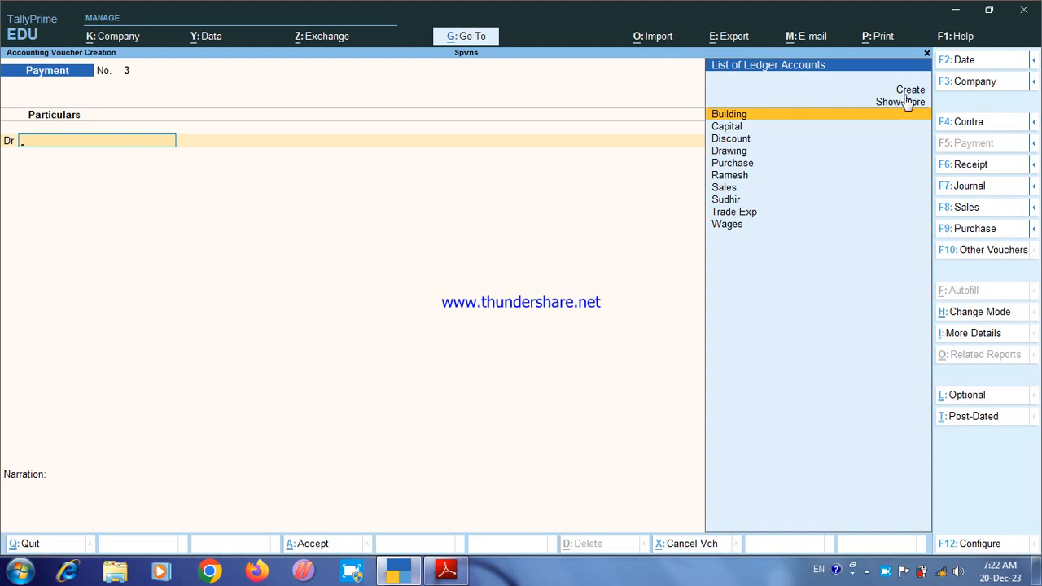
key("Up")
key("Up")
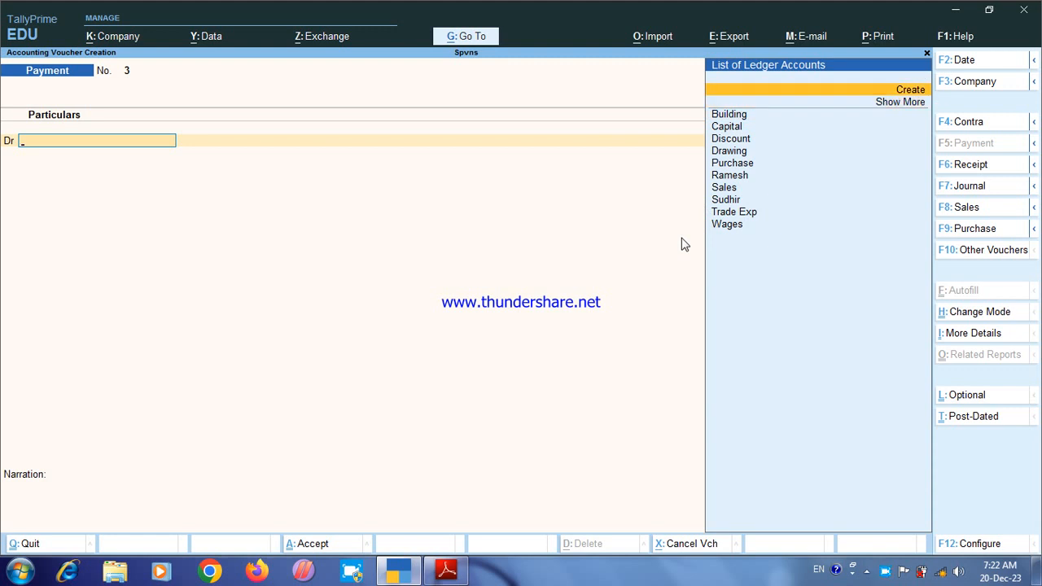
key("Return")
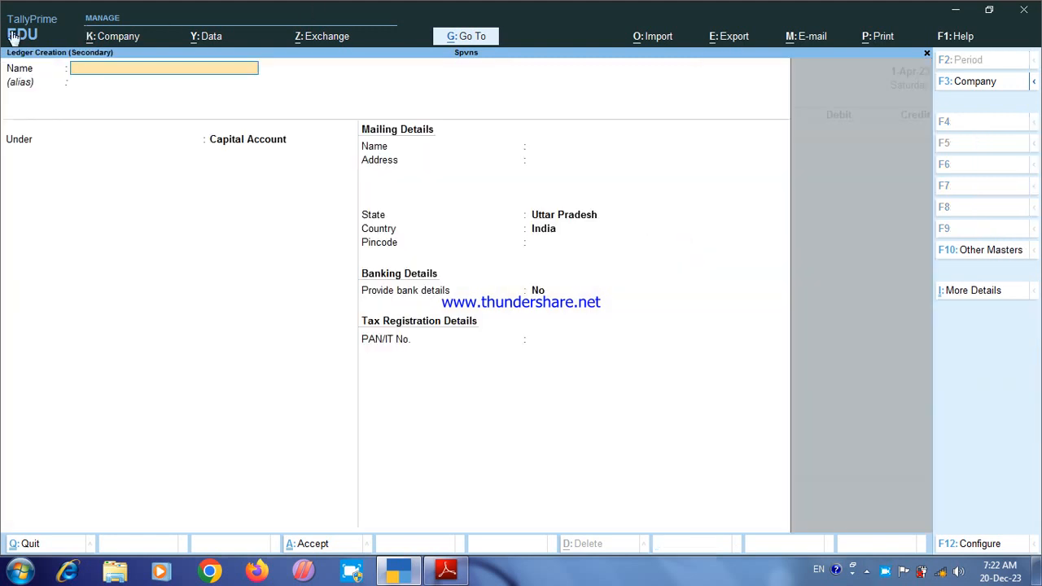
type("Carriage")
key("Return")
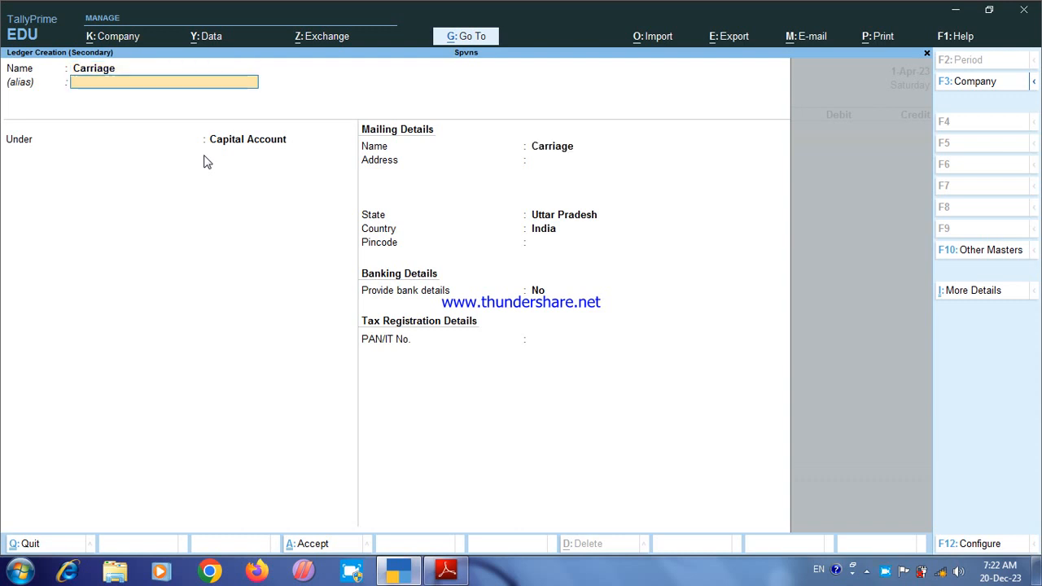
key("Return")
type("Di")
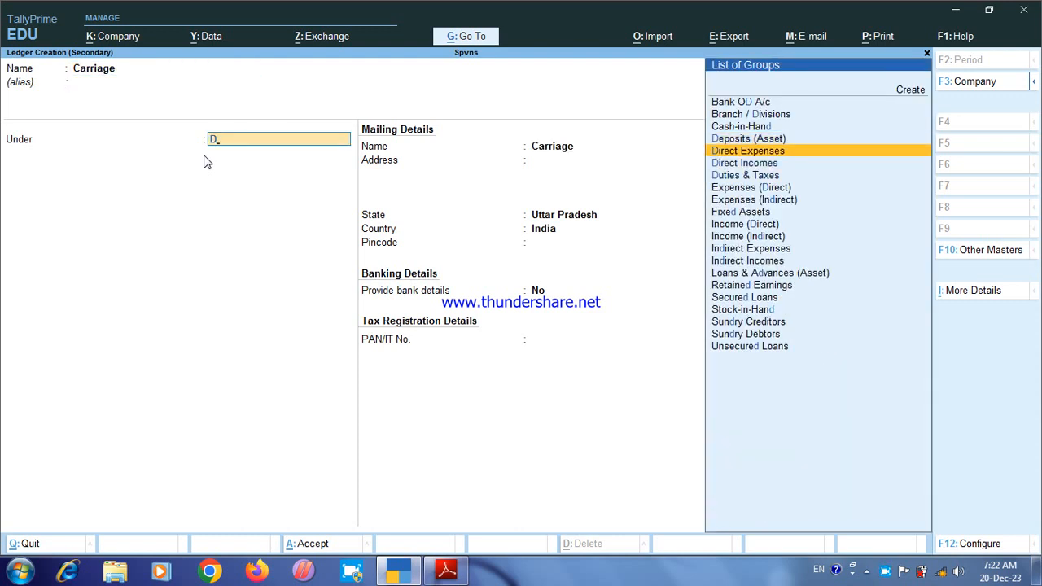
key("Return")
key("ctrl+a")
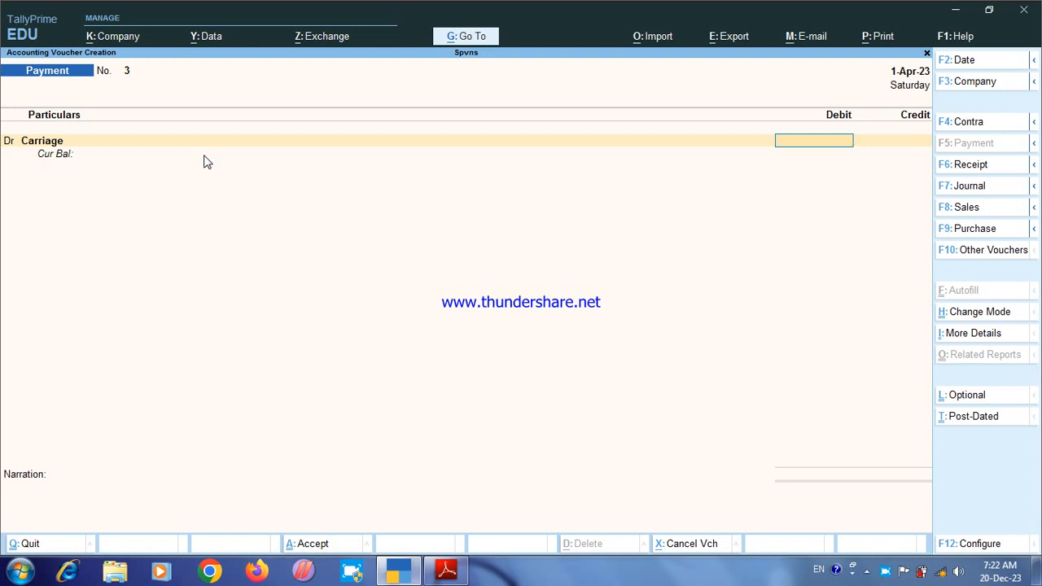
Debit Carriage with 1,000, credit Cash with the same amount, and save the payment voucher.
type("1000")
key("Return")
key("Down")
key("Down")
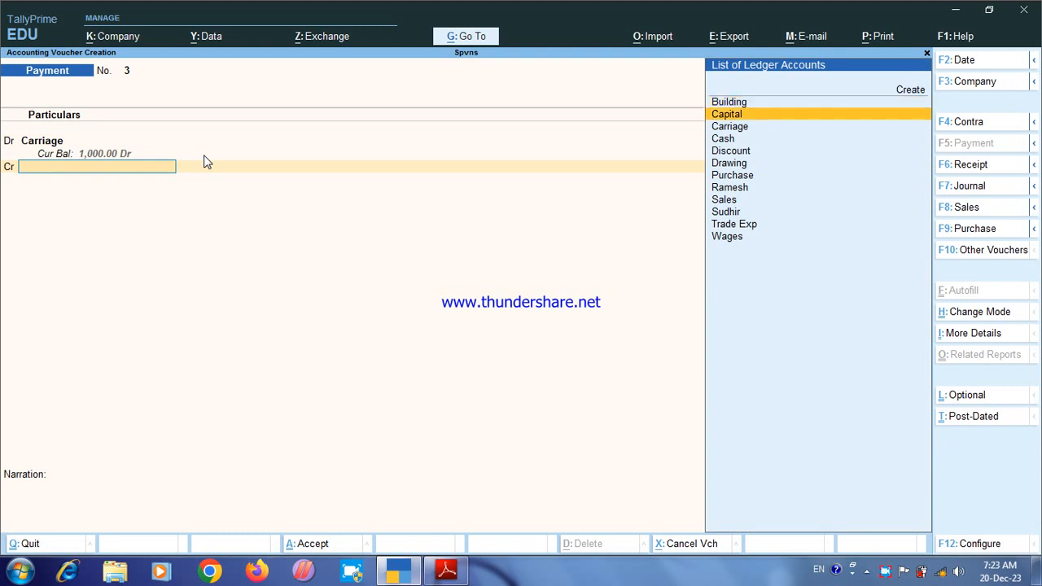
key("Down")
key("Return")
key("ctrl+a")
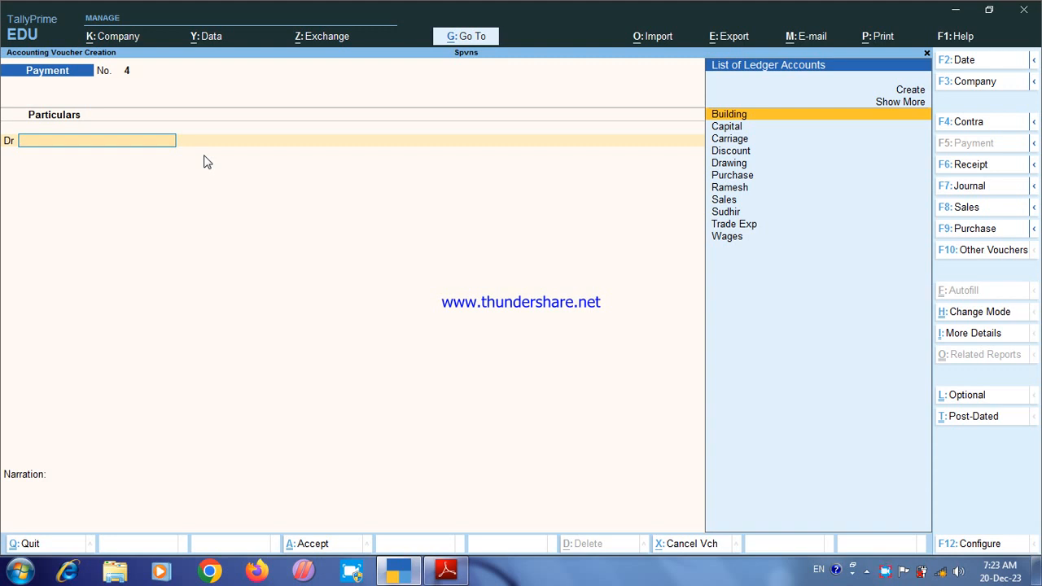
Debit Drawing with 5,000, credit Cash with the same amount, and save the payment voucher.
type("D")
key("Return")
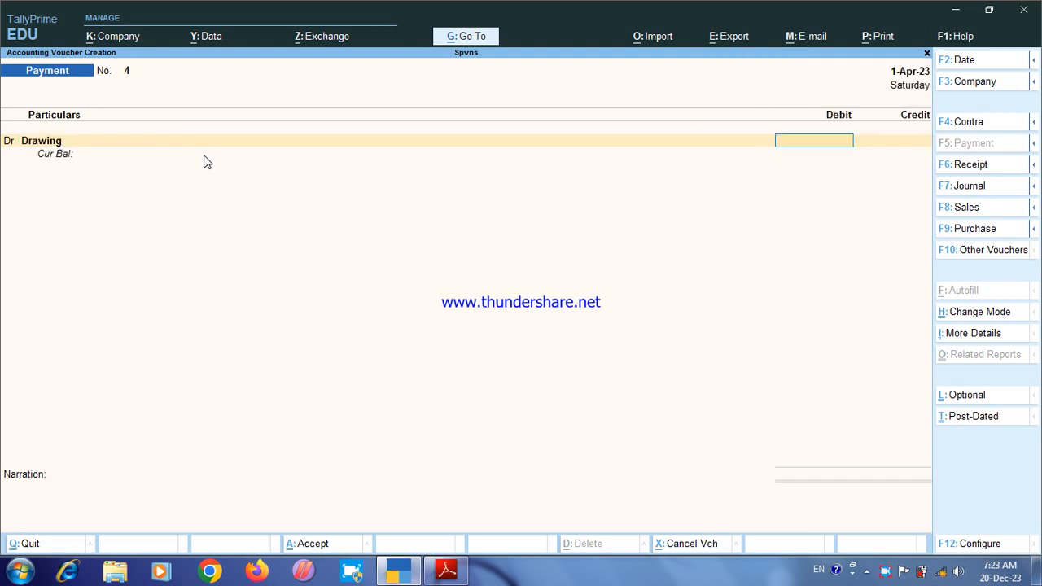
type("5000")
key("Return")
key("Down")
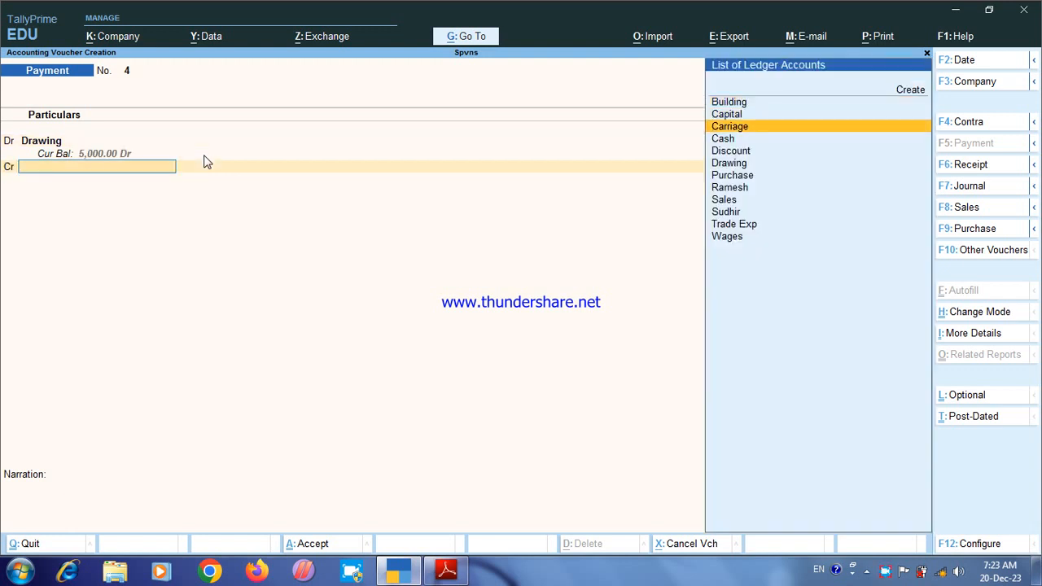
key("Down")
key("Return")
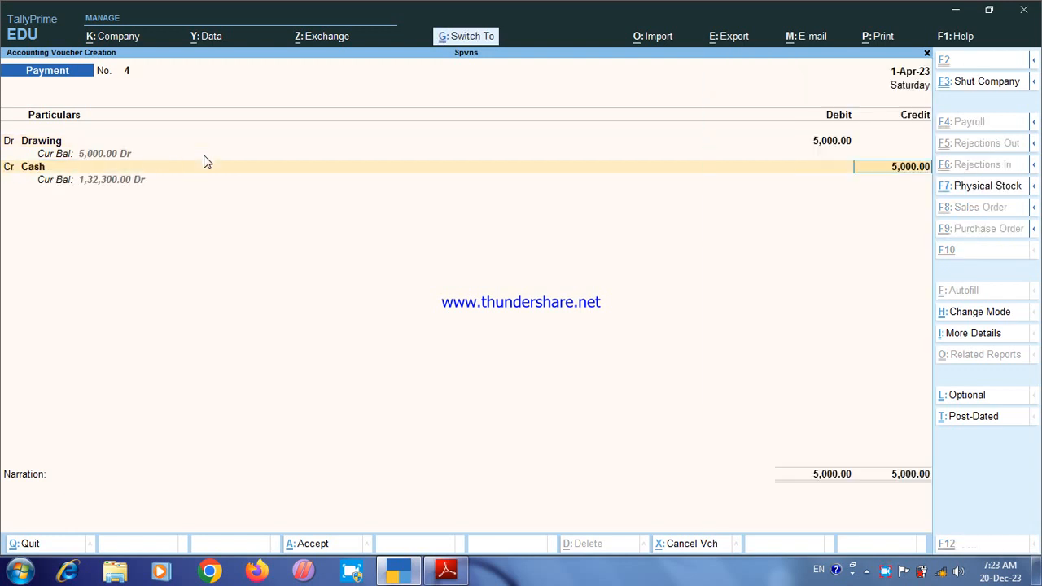
key("ctrl+a")
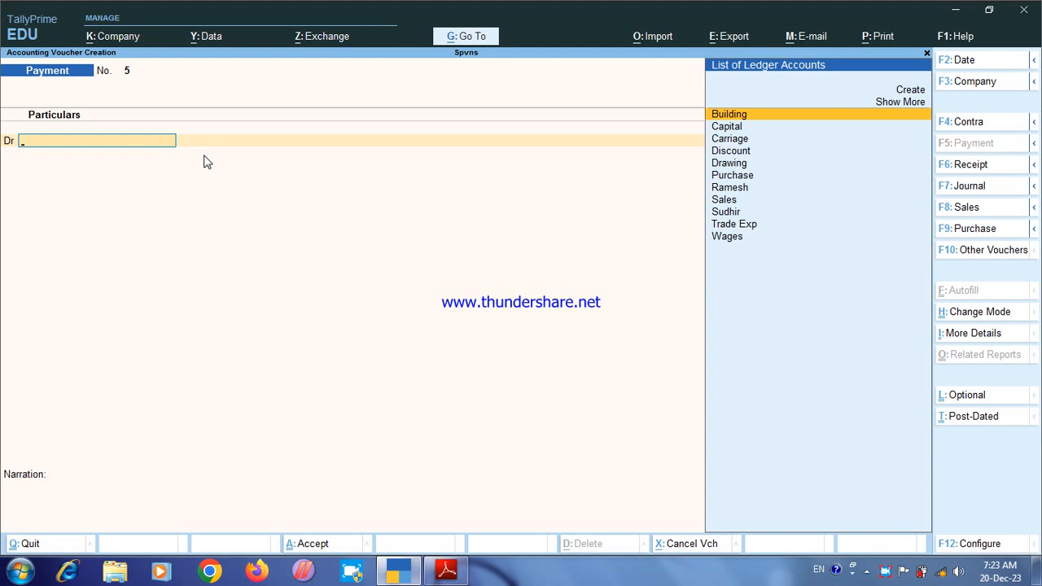
Start a Journal voucher and debit the Drawing ledger with 2,000.
key("F7")
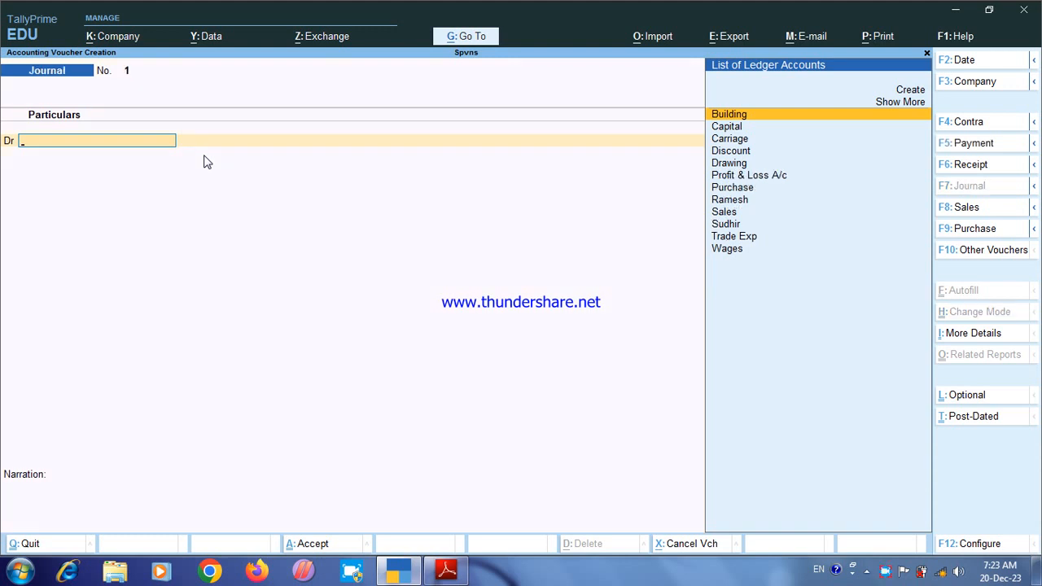
type("D")
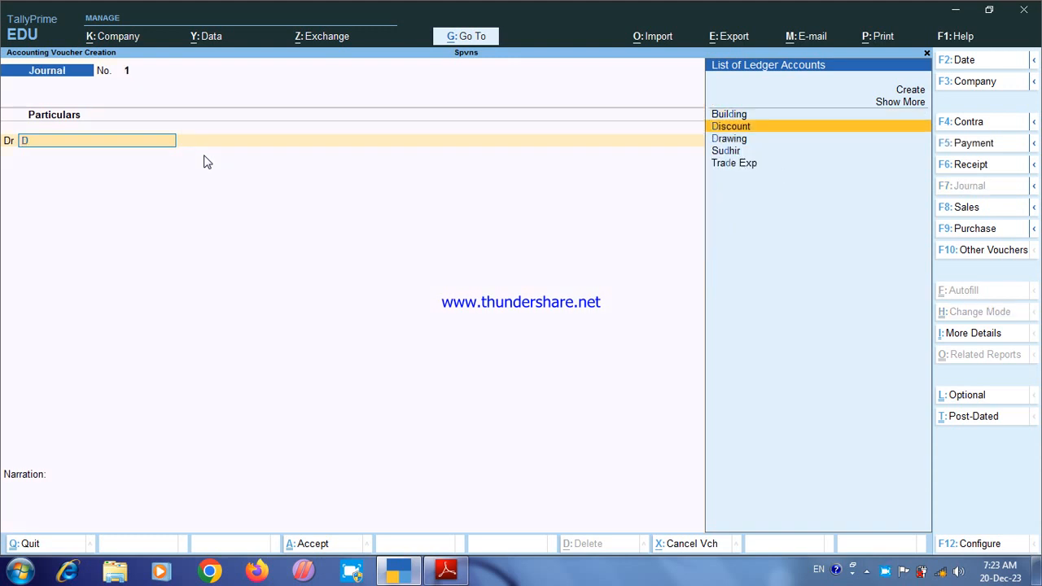
key("Down")
key("Return")
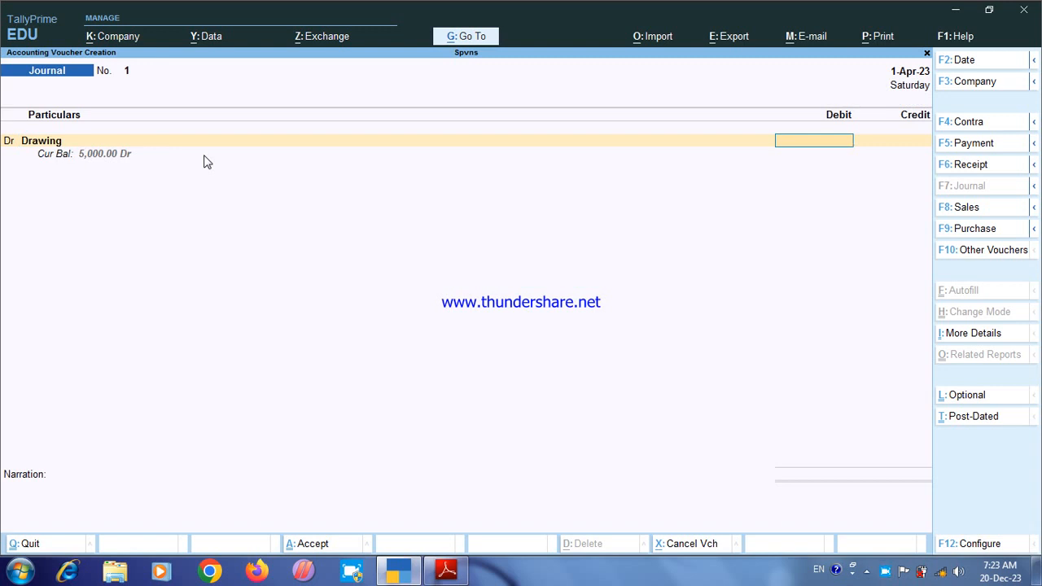
type("2000")
key("Return")
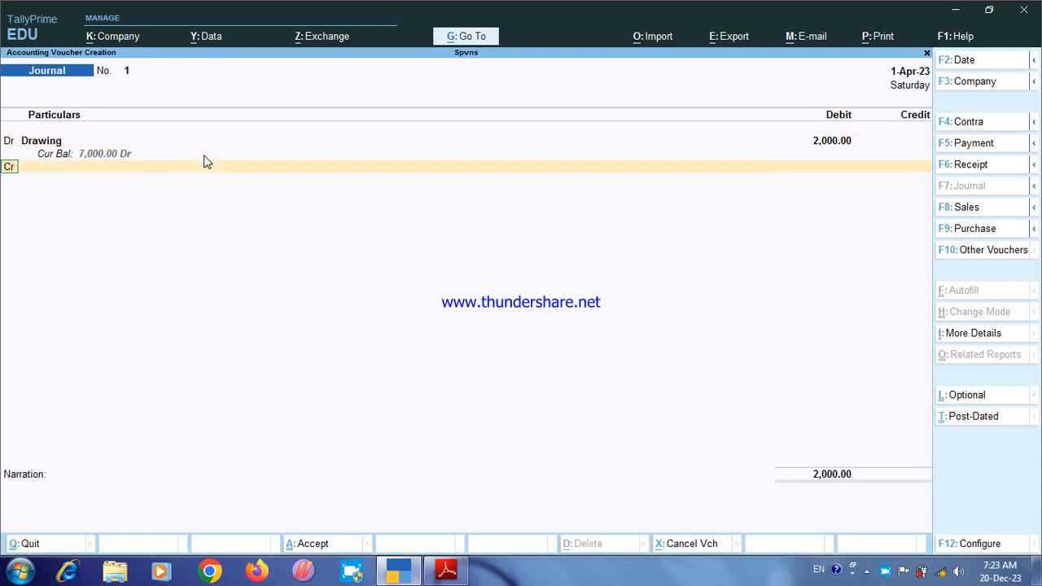
Credit the Purchase ledger with 2,000 without a narration, and save the journal voucher.
type("p")
key("Down")
key("Down")
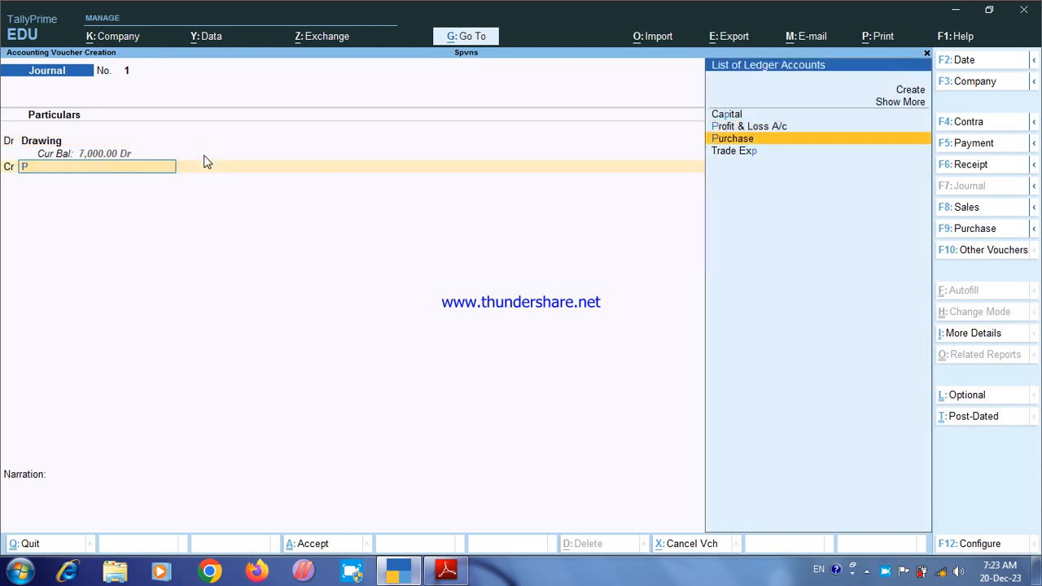
key("Return")
key("Escape")
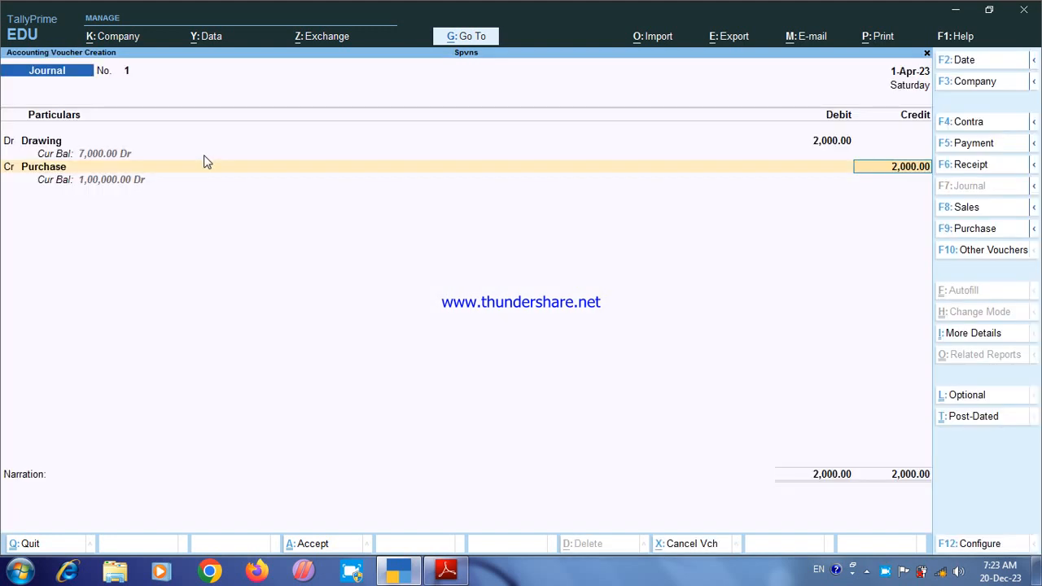
key("Return")
key("Return")
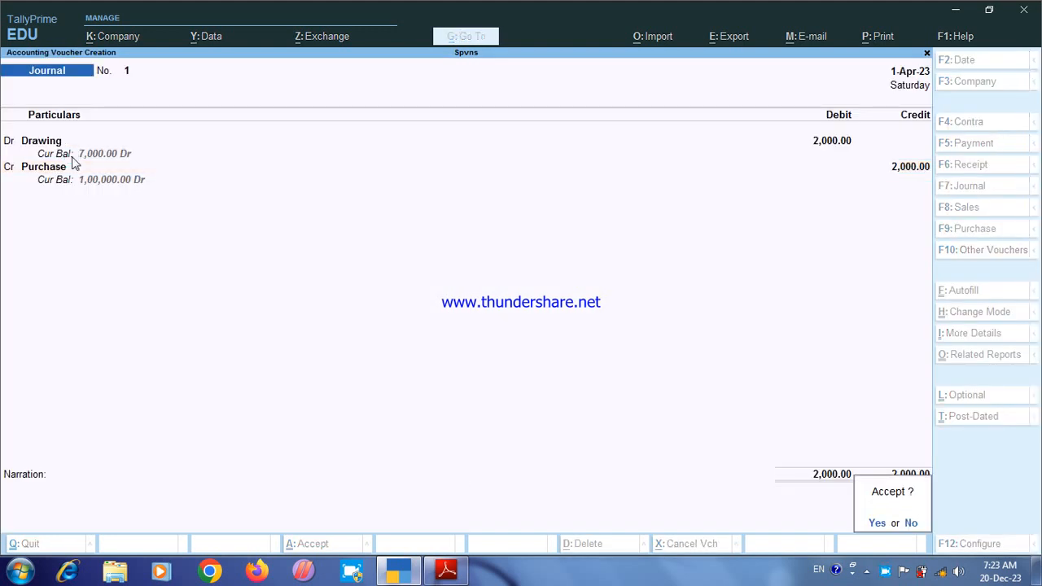
key("Return")
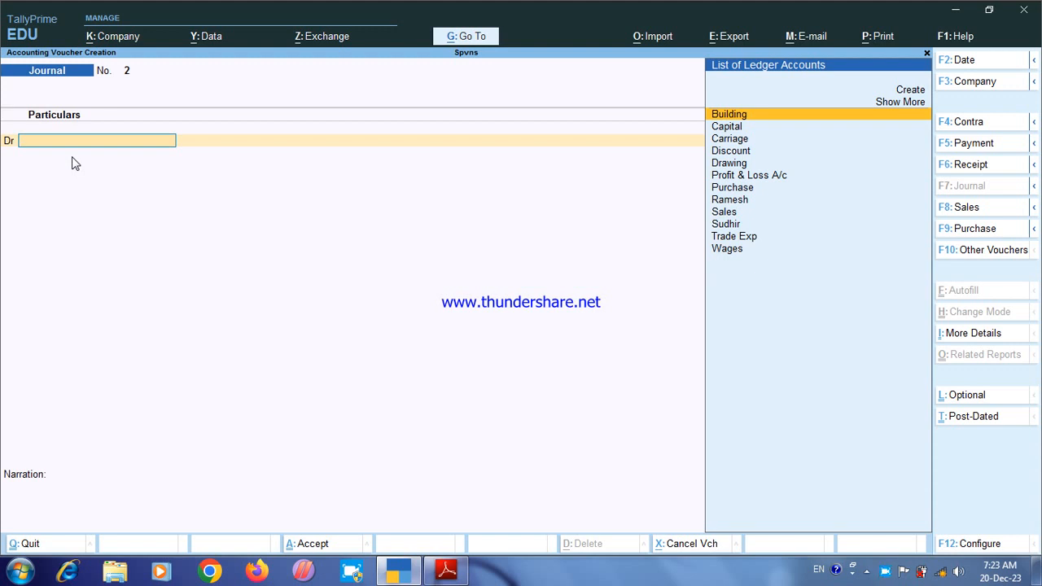
Start a Payment voucher, debit the supplier's ledger with 27,000, and allocate the full amount as On Account.
key("F5")
type("d")
key("BackSpace")
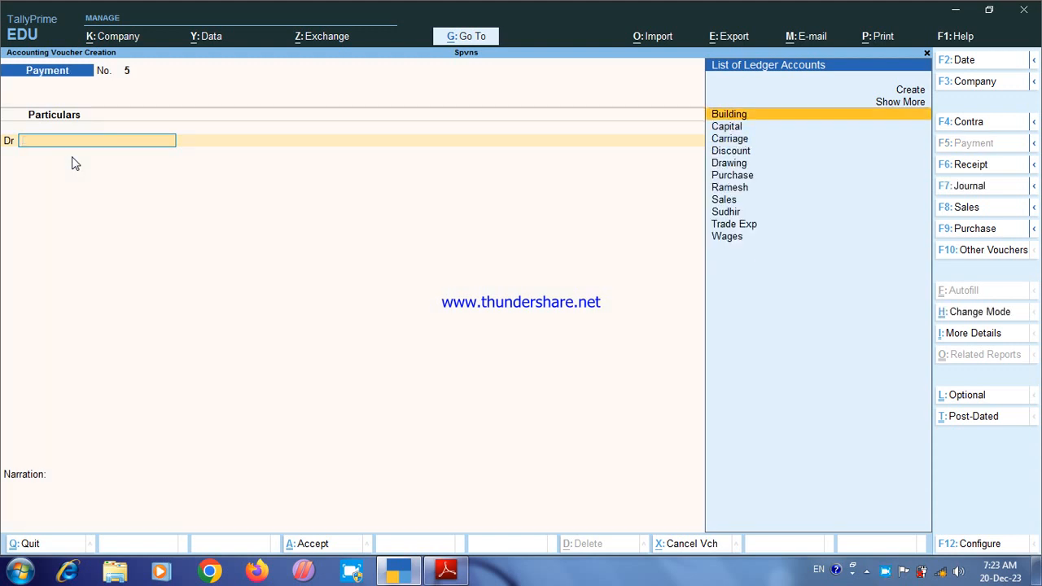
type("S")
key("Down")
key("Return")
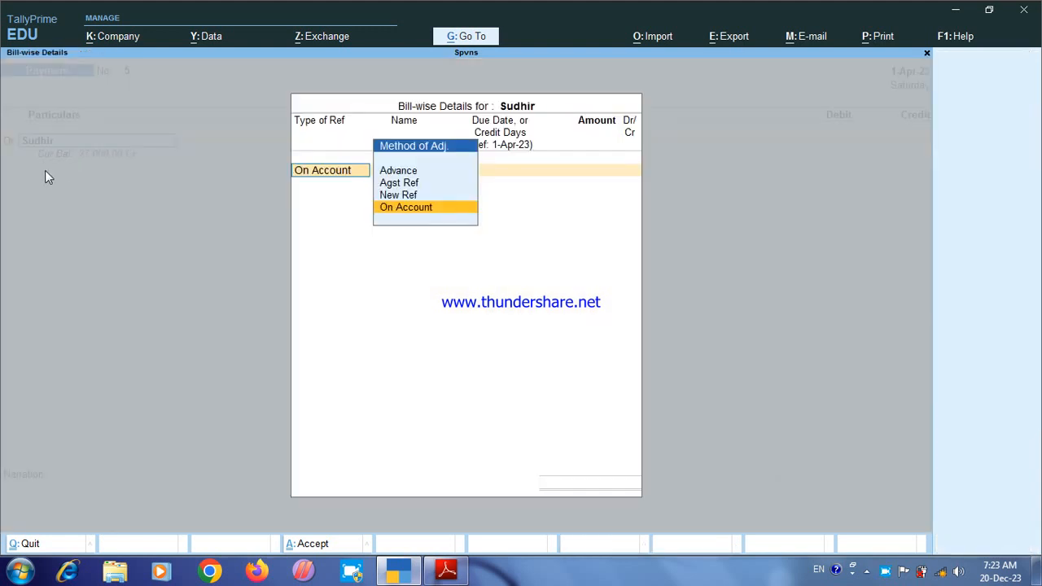
key("Return")
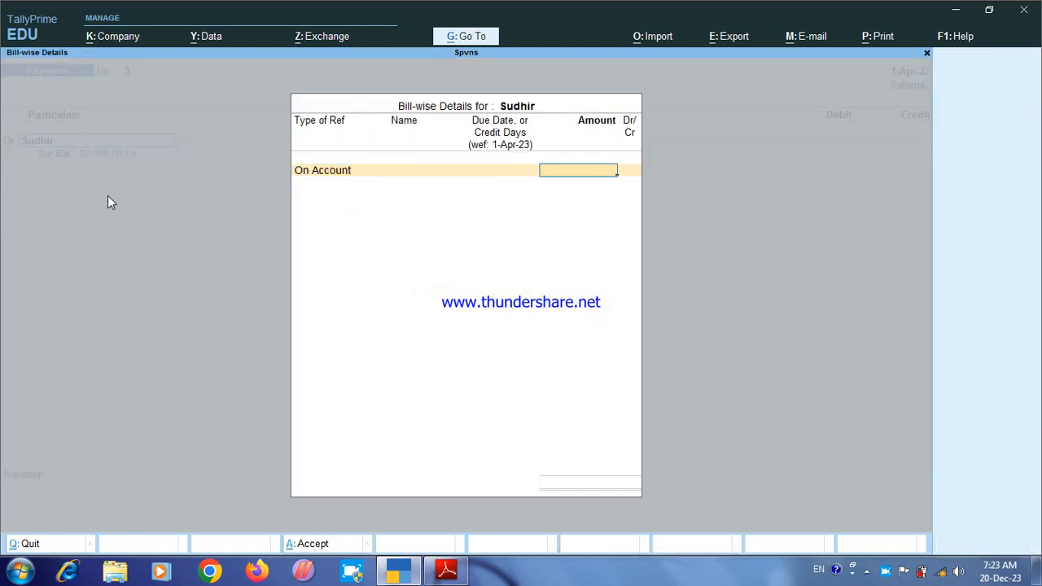
type("27,000")
key("Return")
key("Return")
key("Return")
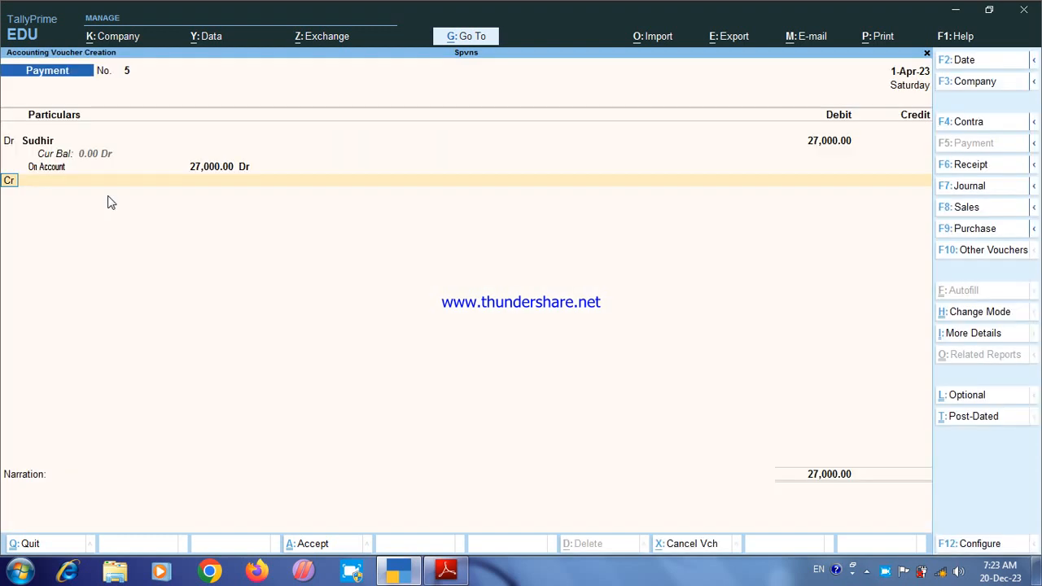
Credit Cash with 26,500 in the supplier's payment voucher.
key("Down")
key("Down")
key("Down")
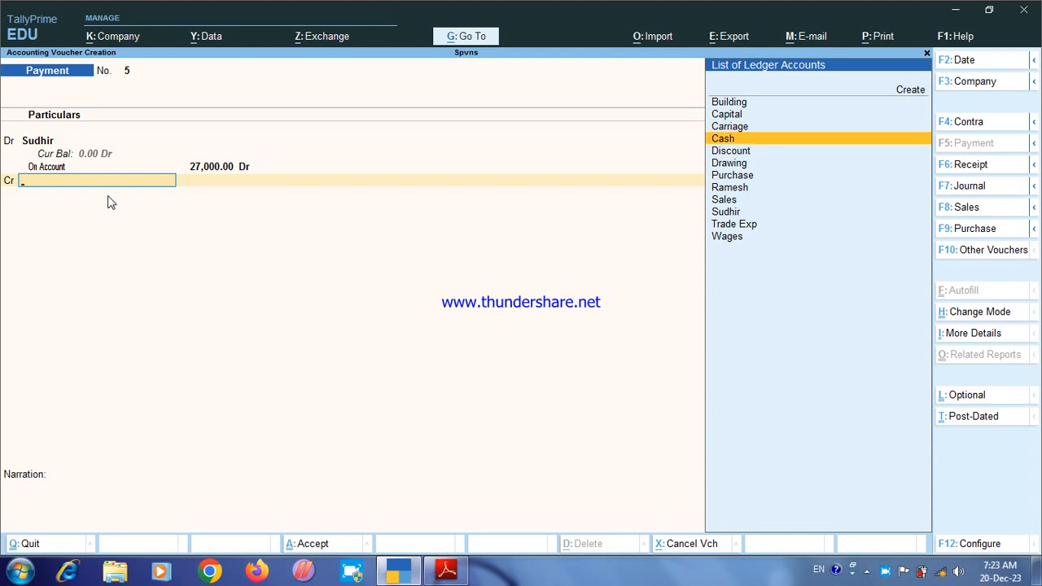
key("Return")
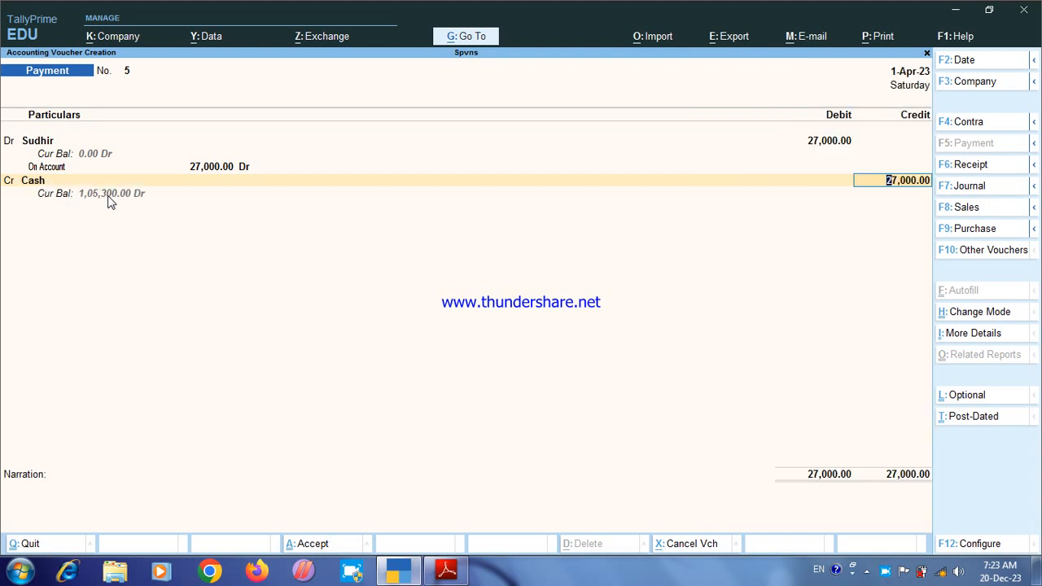
type("26500")
key("Return")
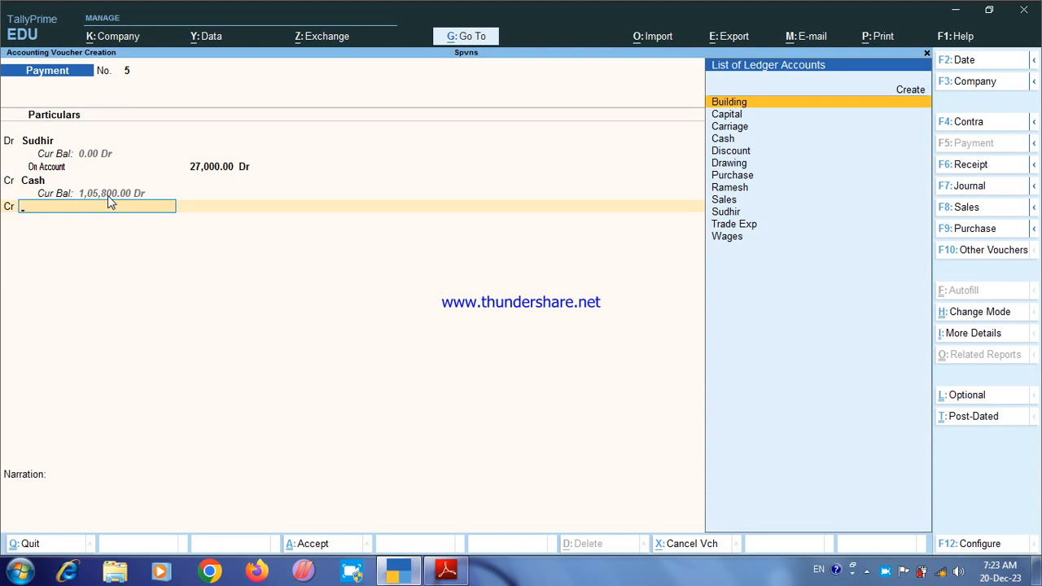
Correct the Cash credit amount in the payment voucher to 26,700.
key("BackSpace")
key("BackSpace")
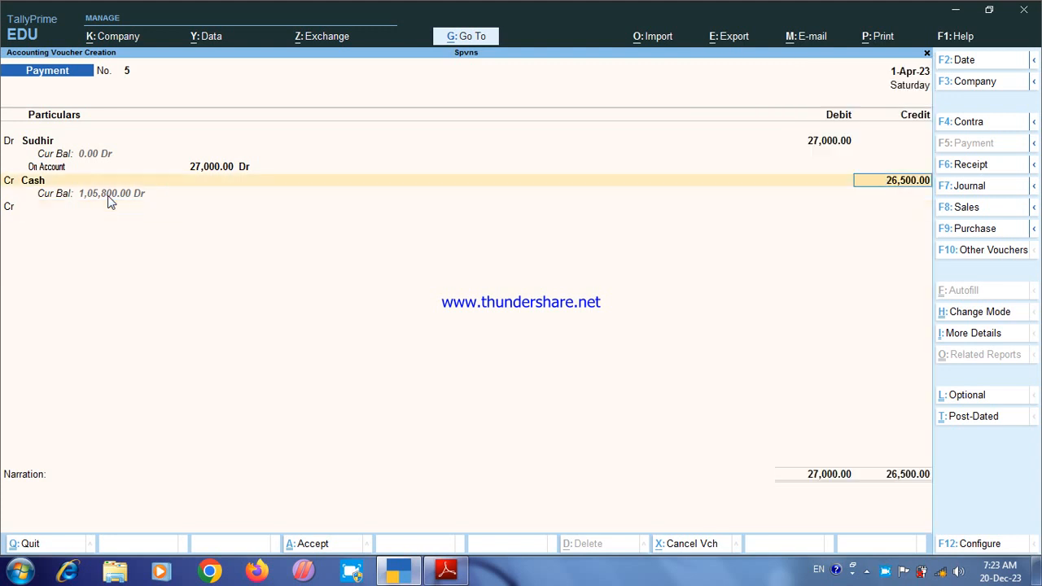
key("BackSpace")
key("BackSpace")
key("BackSpace")
key("BackSpace")
key("BackSpace")
key("BackSpace")
type("700")
key("Return")
key("Return")
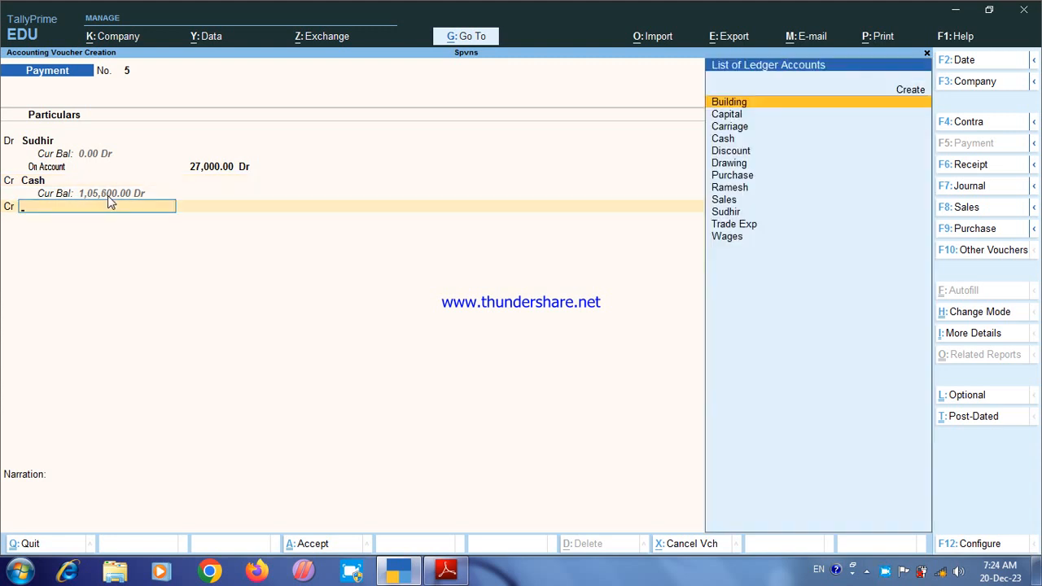
Credit the Discount ledger with the remaining 300 and save the payment voucher.
key("Down")
key("Down")
key("Down")
key("Down")
key("Return")
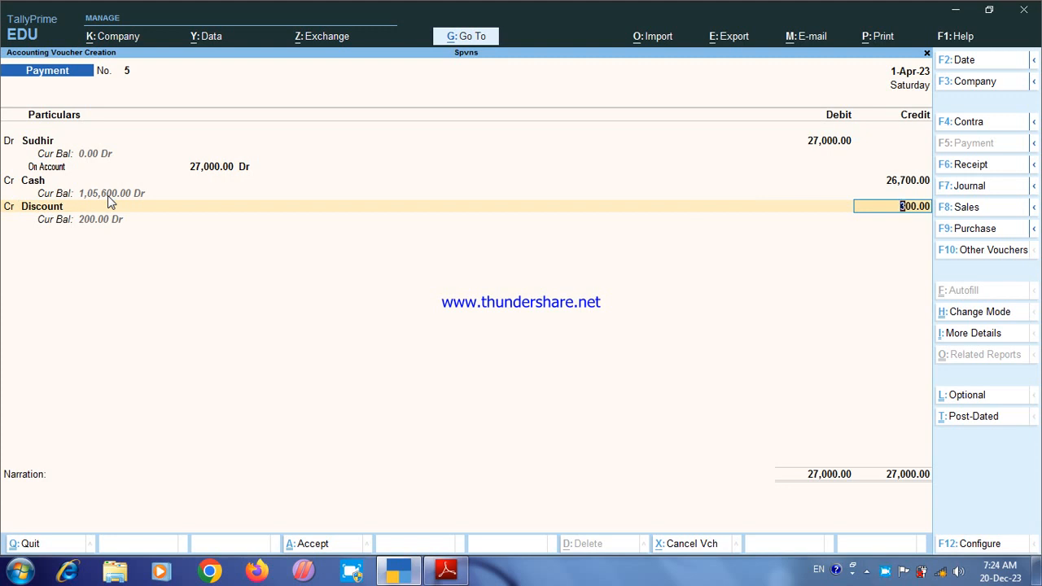
key("Return")
key("Return")
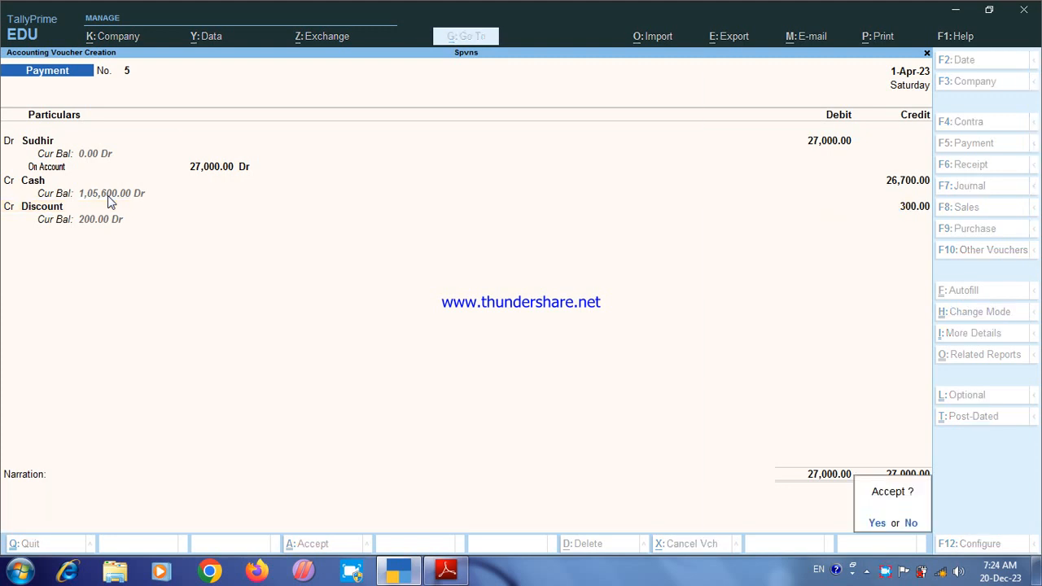
key("Return")
Review the saved vouchers one by one, going back to the first purchase voucher.
key("Page_Up")
key("Page_Up")
key("Page_Up")
key("Page_Up")
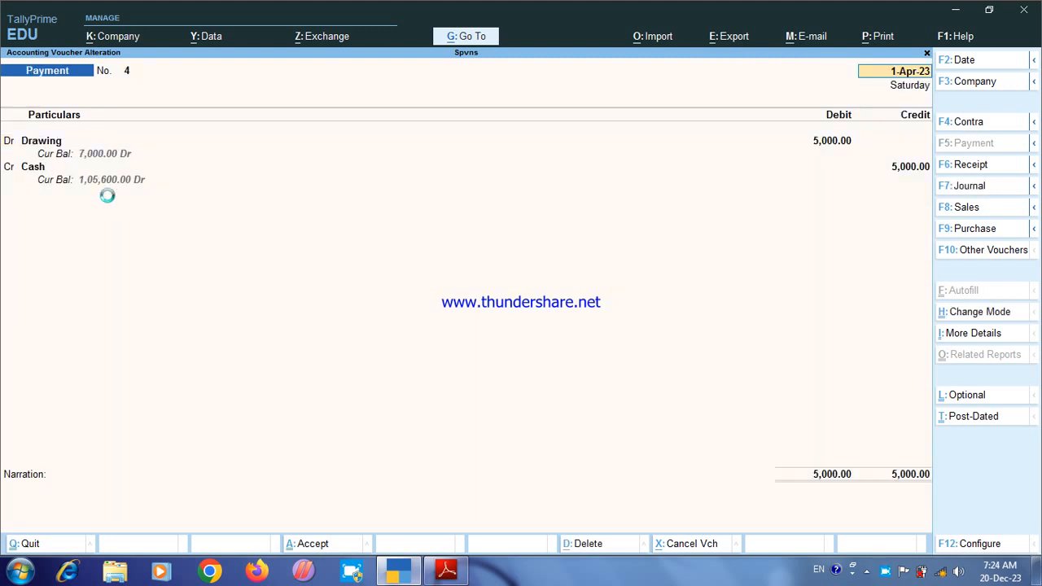
key("Page_Up")
key("Page_Up")
key("Page_Up")
key("Page_Up")
key("Page_Up")
key("Page_Up")
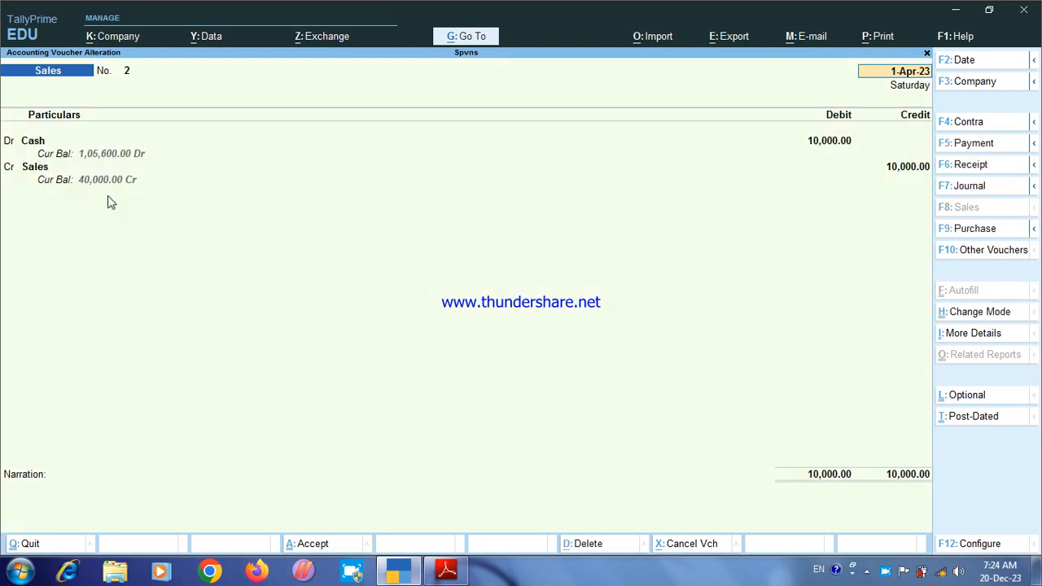
key("Page_Up")
Accept the first cash purchase voucher again without changes and return to the Gateway of Tally.
key("Return")
key("Return")
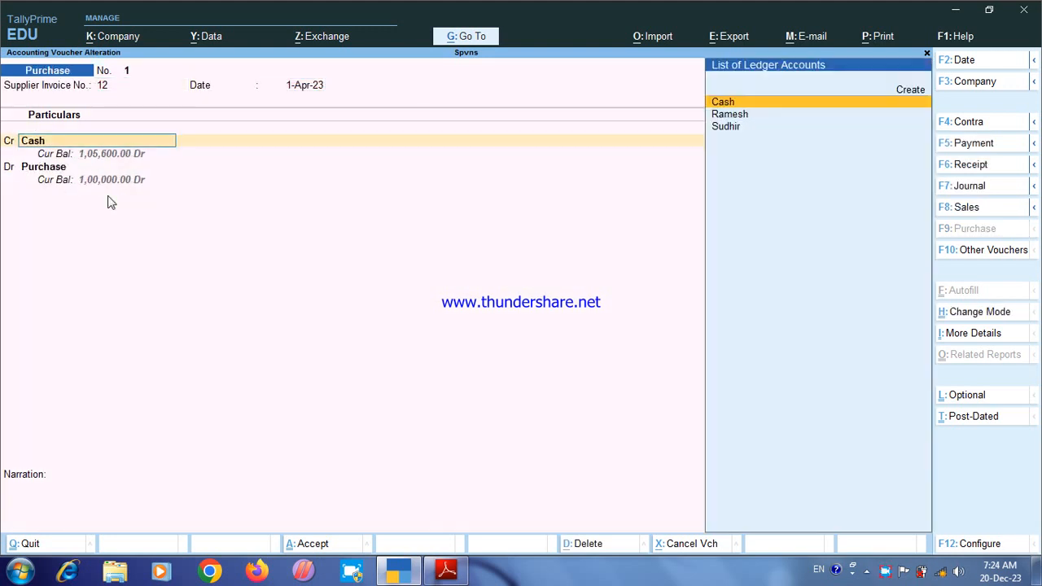
key("Return")
key("Return")
key("ctrl+a")
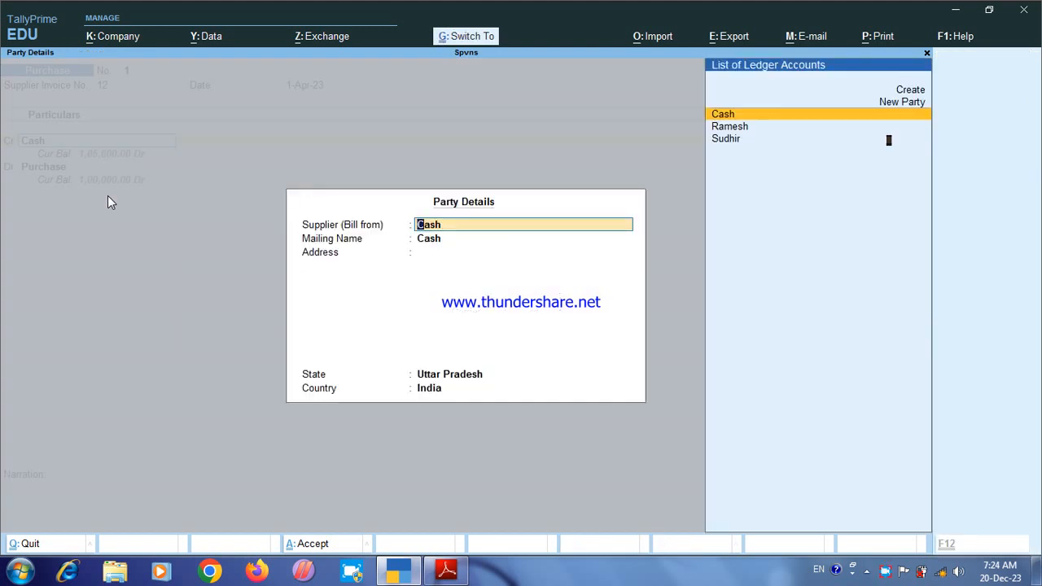
key("ctrl+a")
key("ctrl+a")
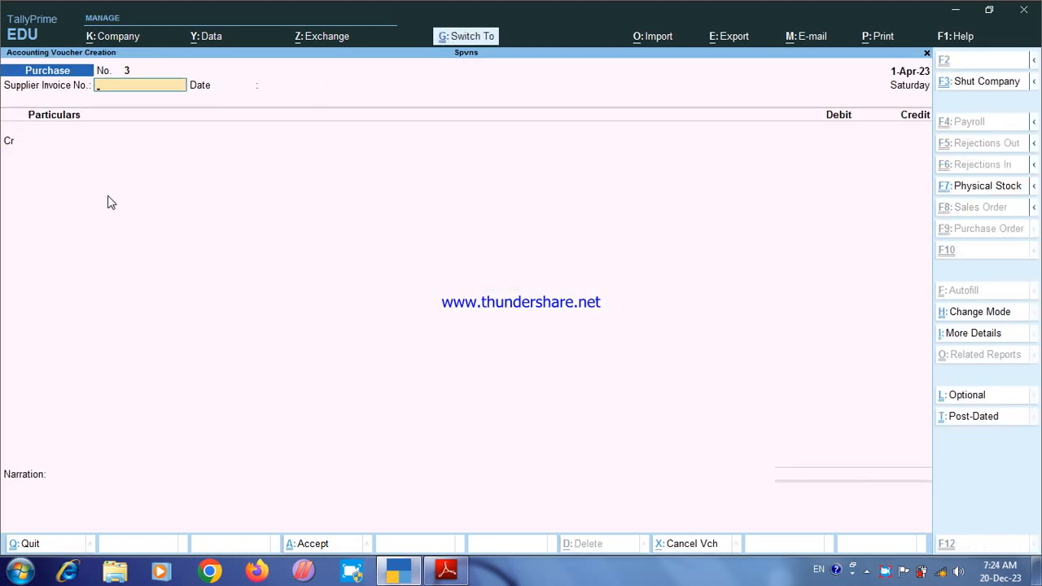
key("Return")
key("Return")
key("Return")
key("Escape")
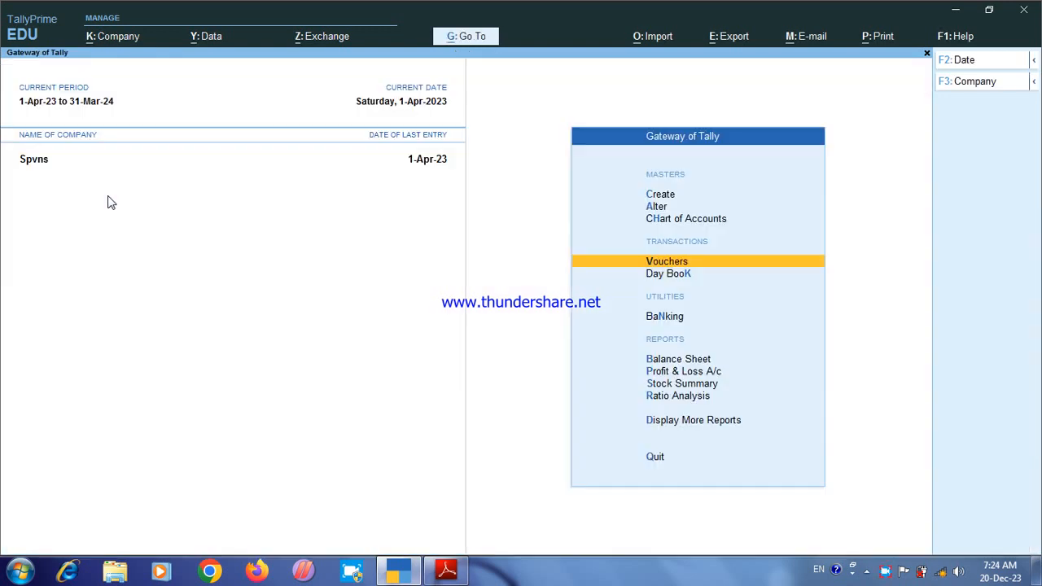
Open the Profit & Loss A/c in detailed view, examine its purchases, expenses, sales and loss lines, and close it.
key("Down")
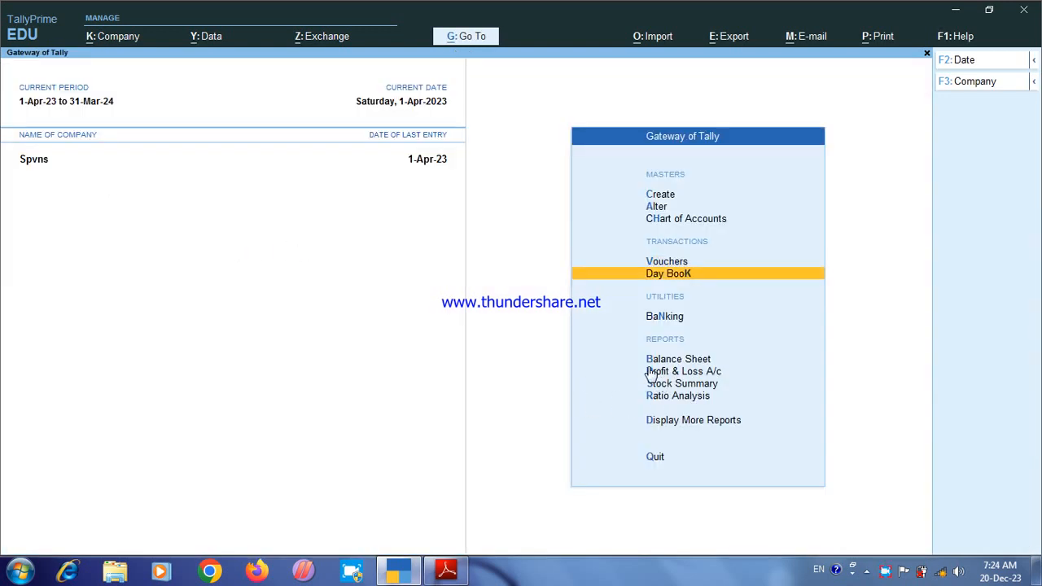
key("Down")
key("Down")
key("Down")
key("Return")
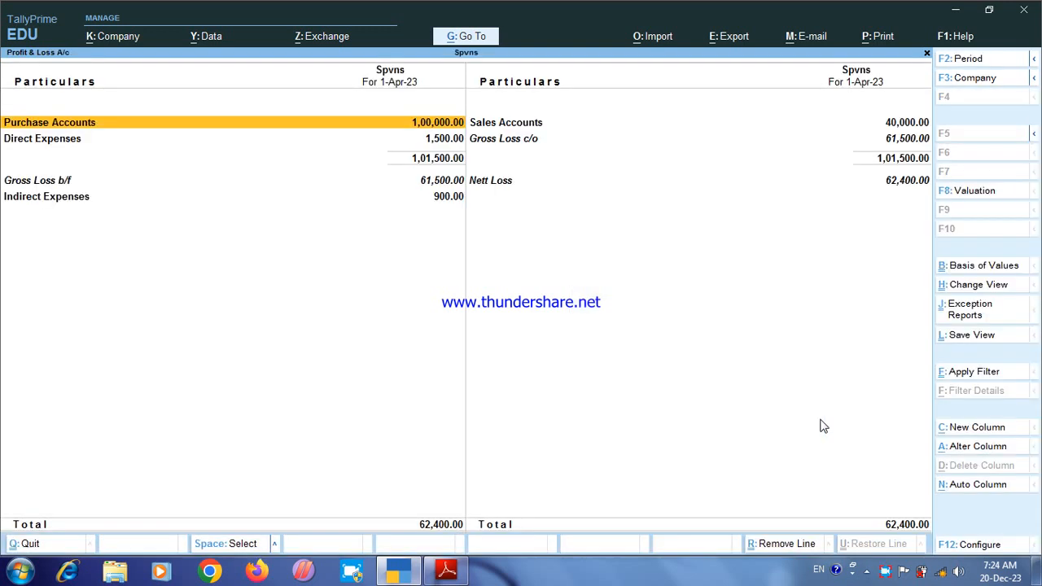
key("alt")
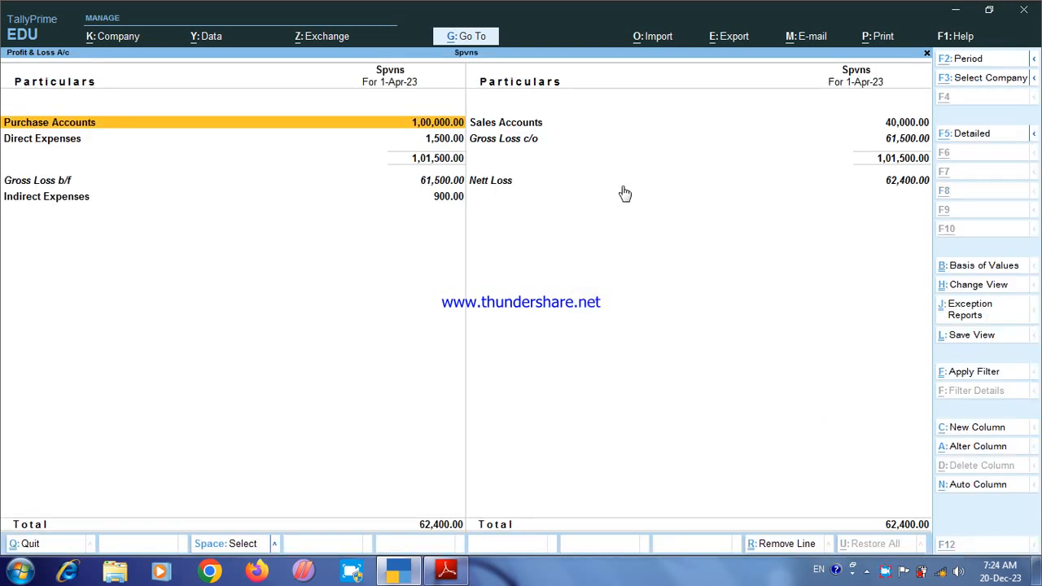
key("alt+F5")
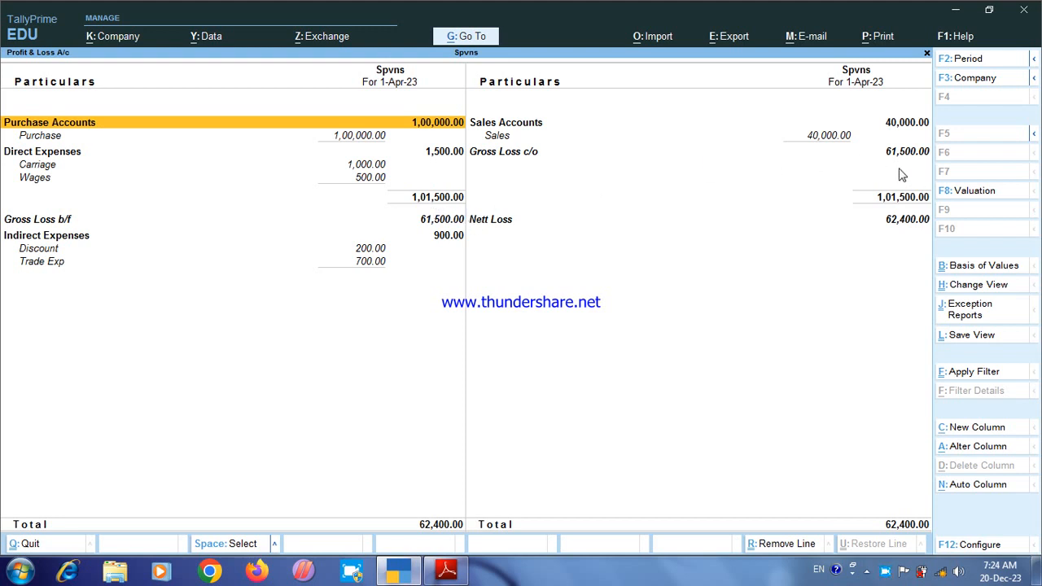
left_click(446, 225)
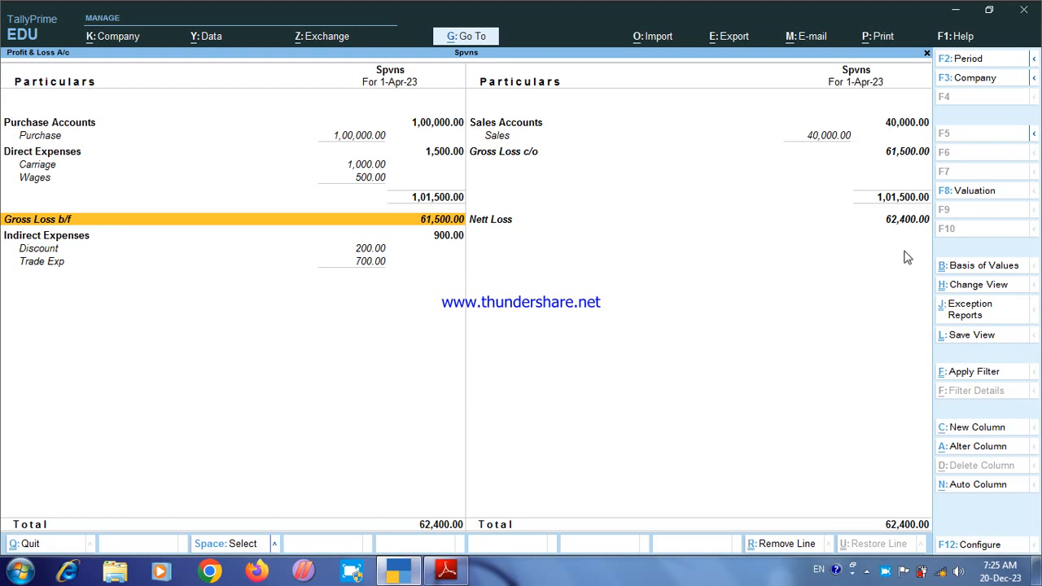
key("Escape")
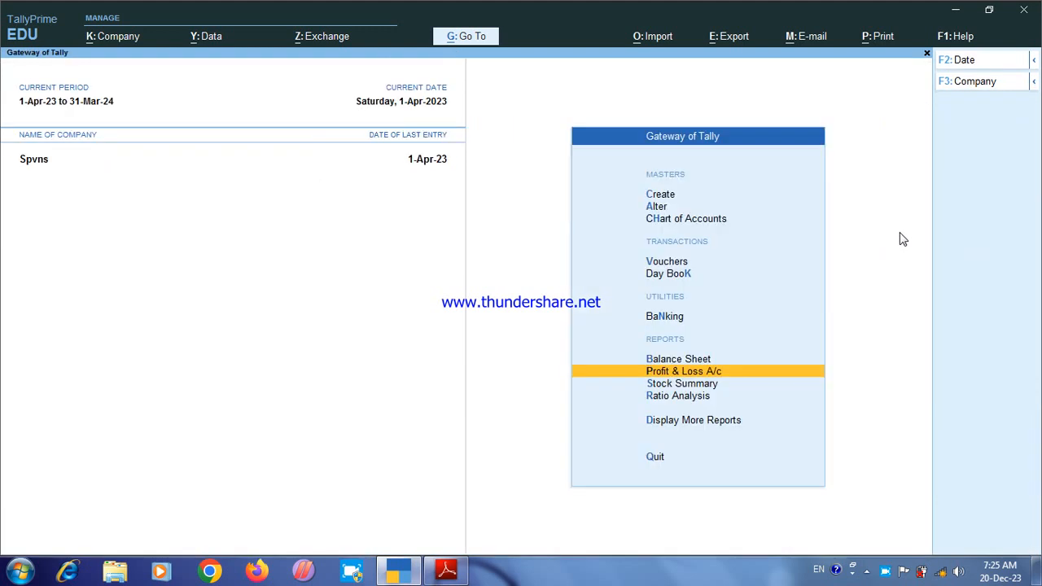
Open the Balance Sheet in detailed view and examine the Drawing, Fixed Assets and Current Assets entries.
key("b")
key("alt+F5")
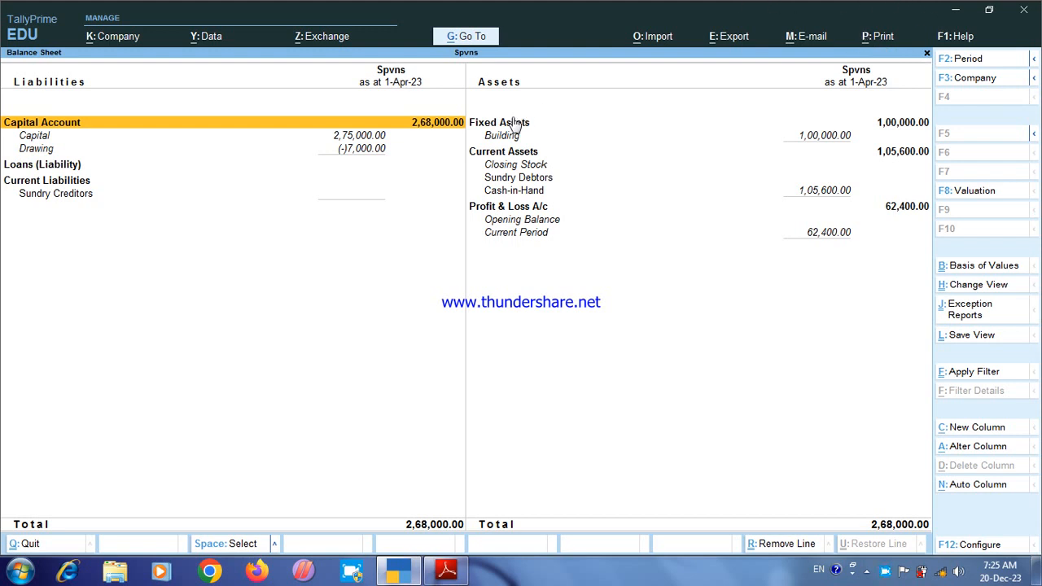
left_click(378, 153)
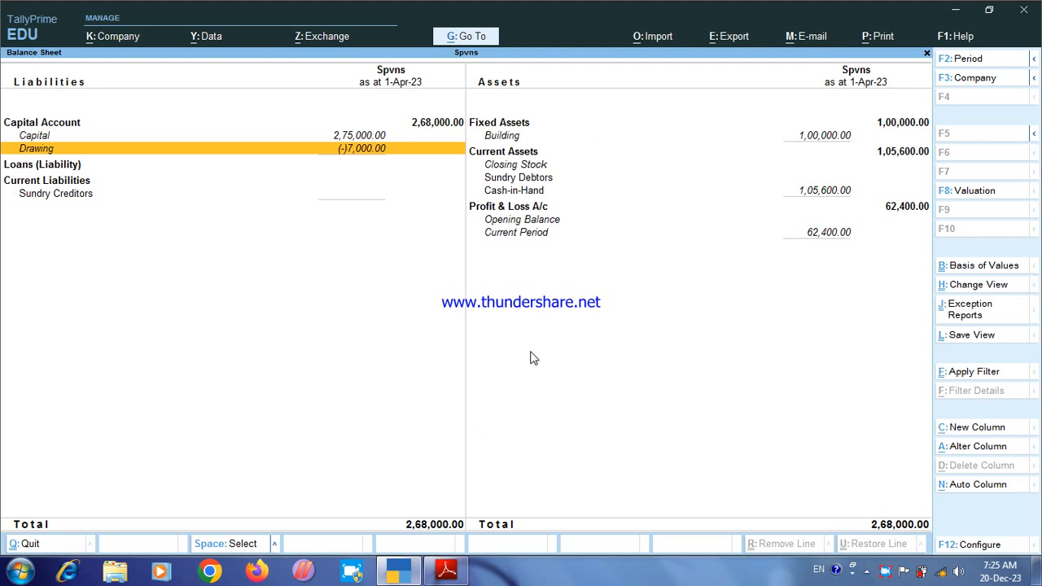
left_click(894, 127)
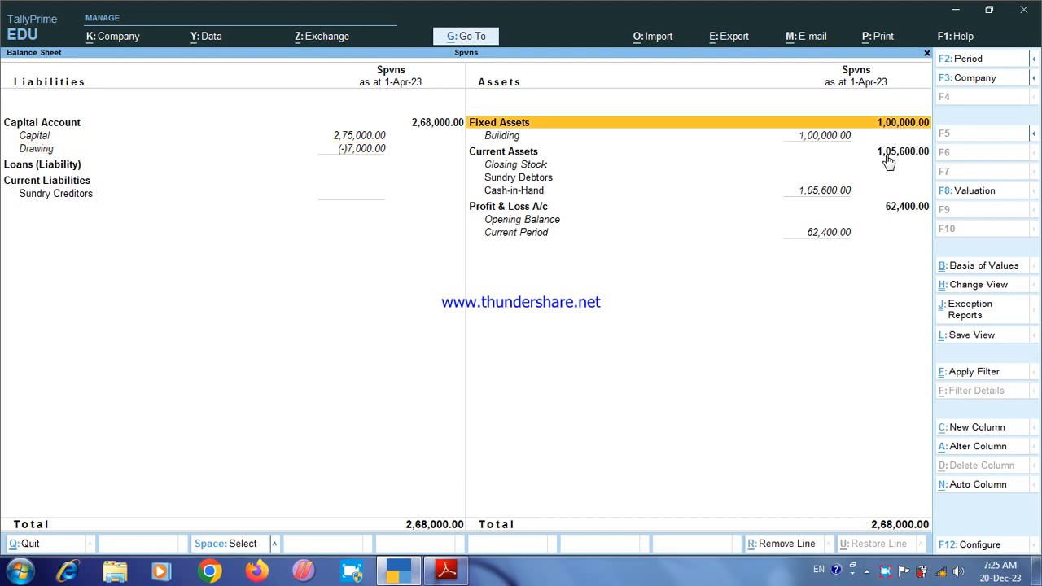
left_click(892, 161)
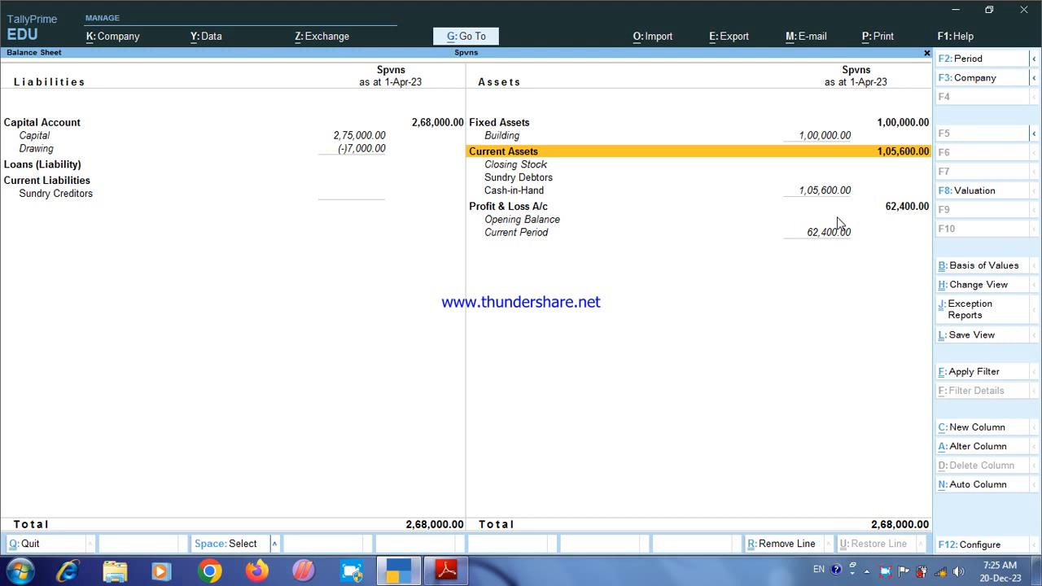
right_click(885, 574)
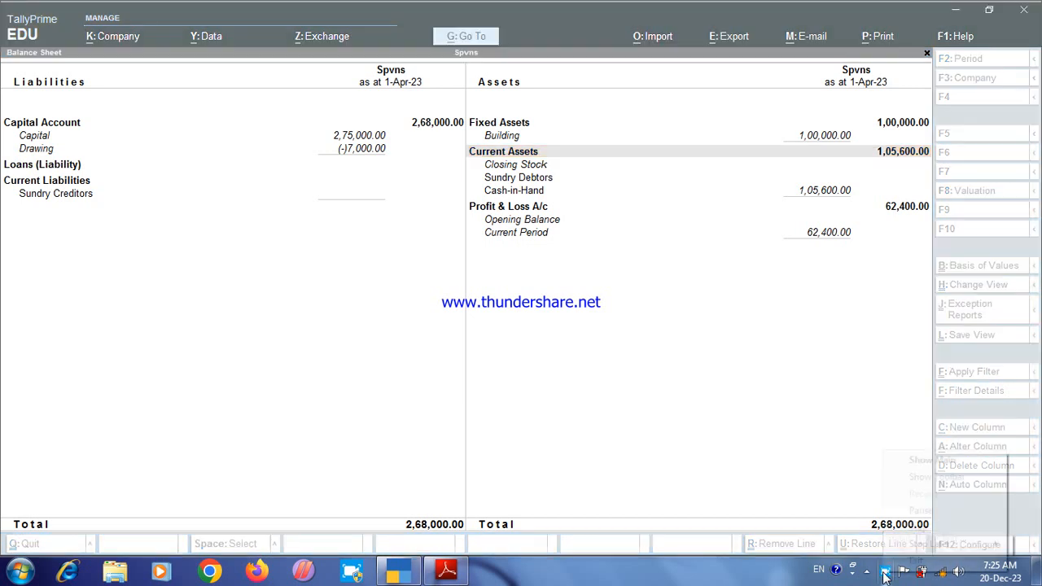